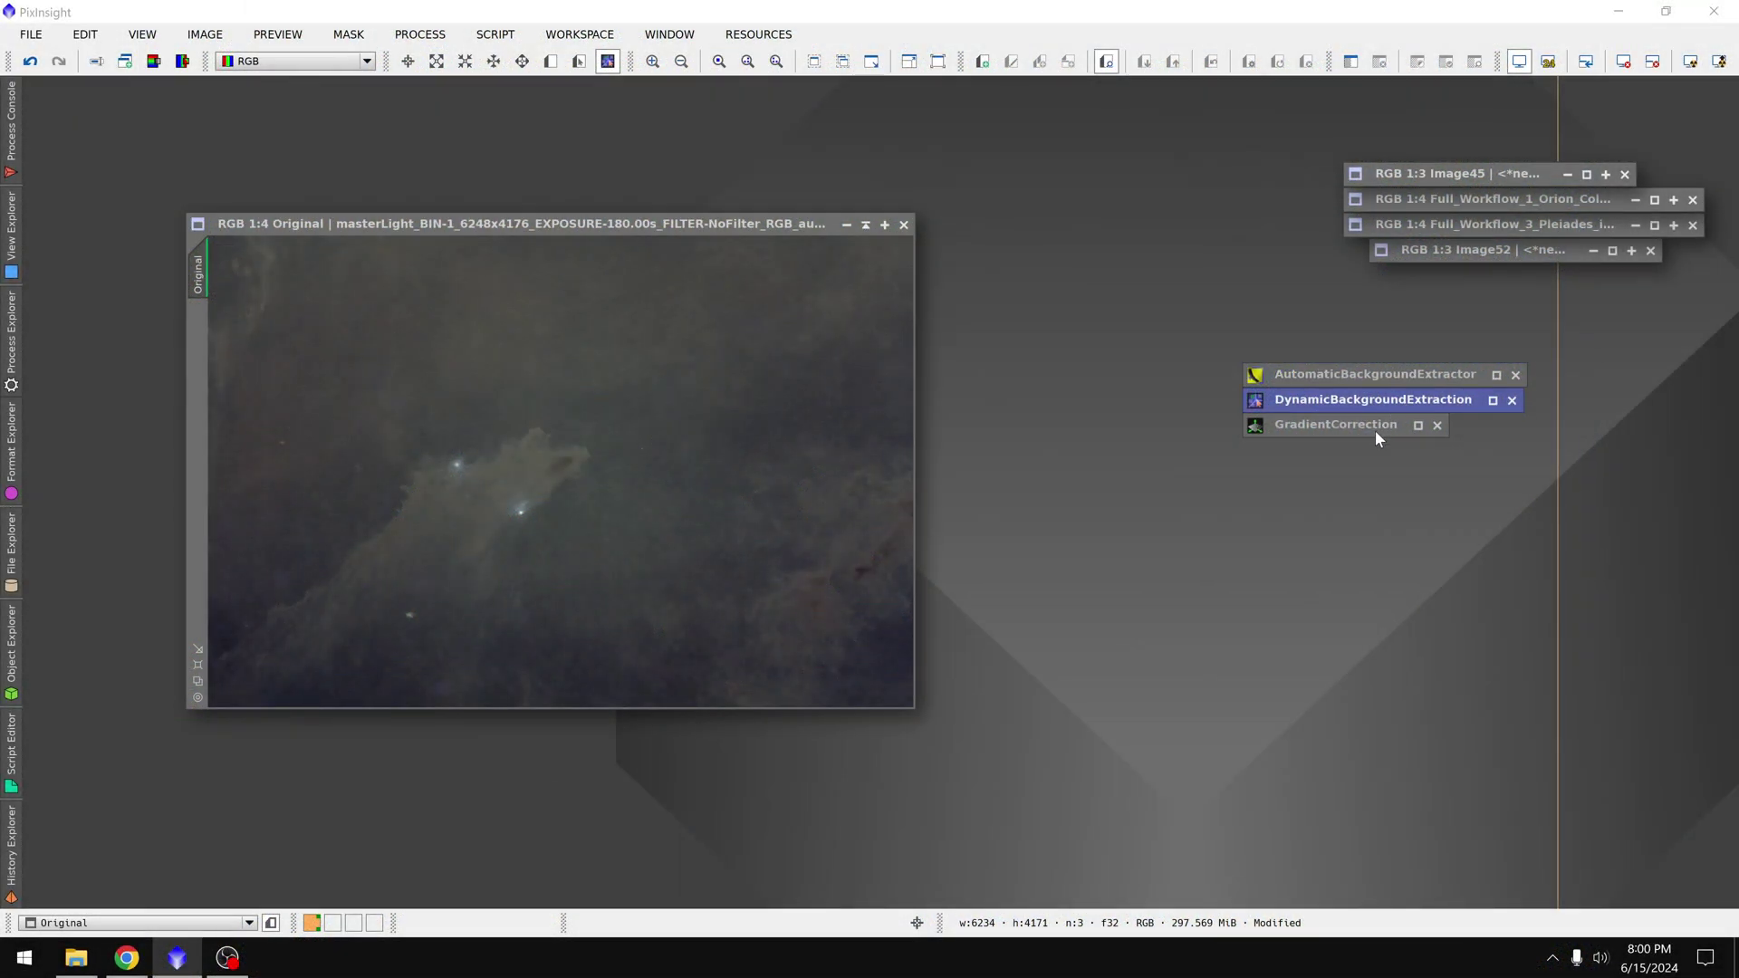
- Select the GradientCorrection process and show the SetiAstro script list with Automatic DBE
{"action": "left_click", "coordinate": [1376, 433]}
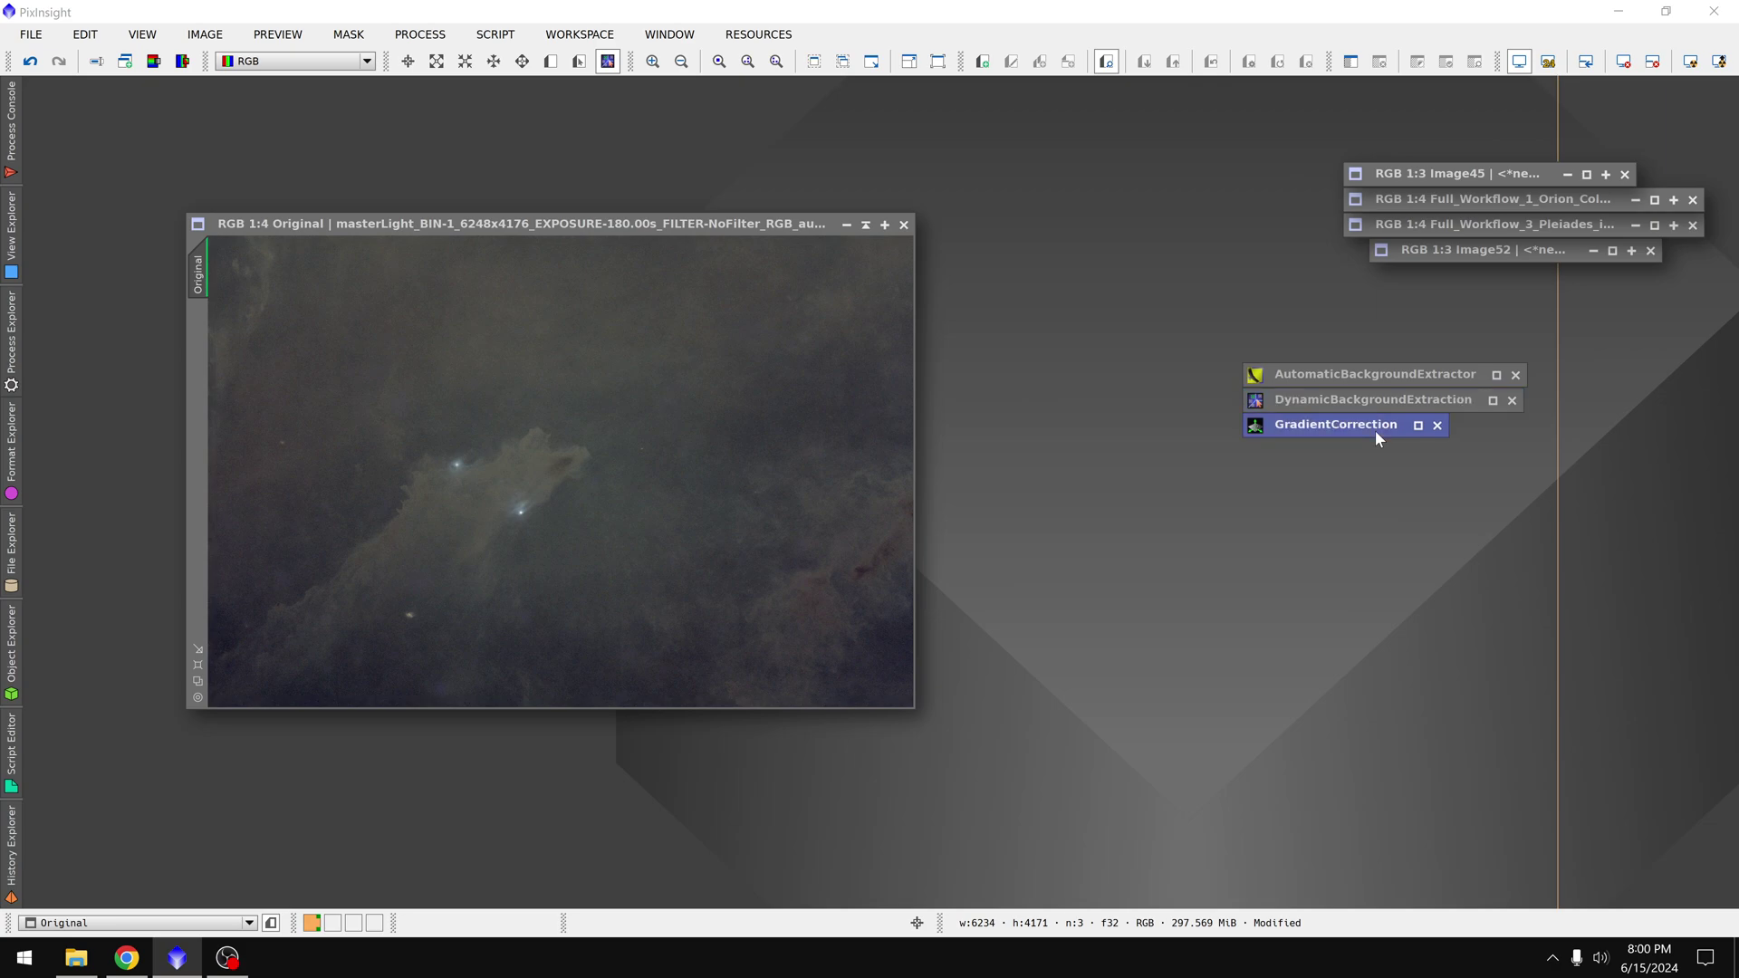
{"action": "left_click", "coordinate": [495, 35]}
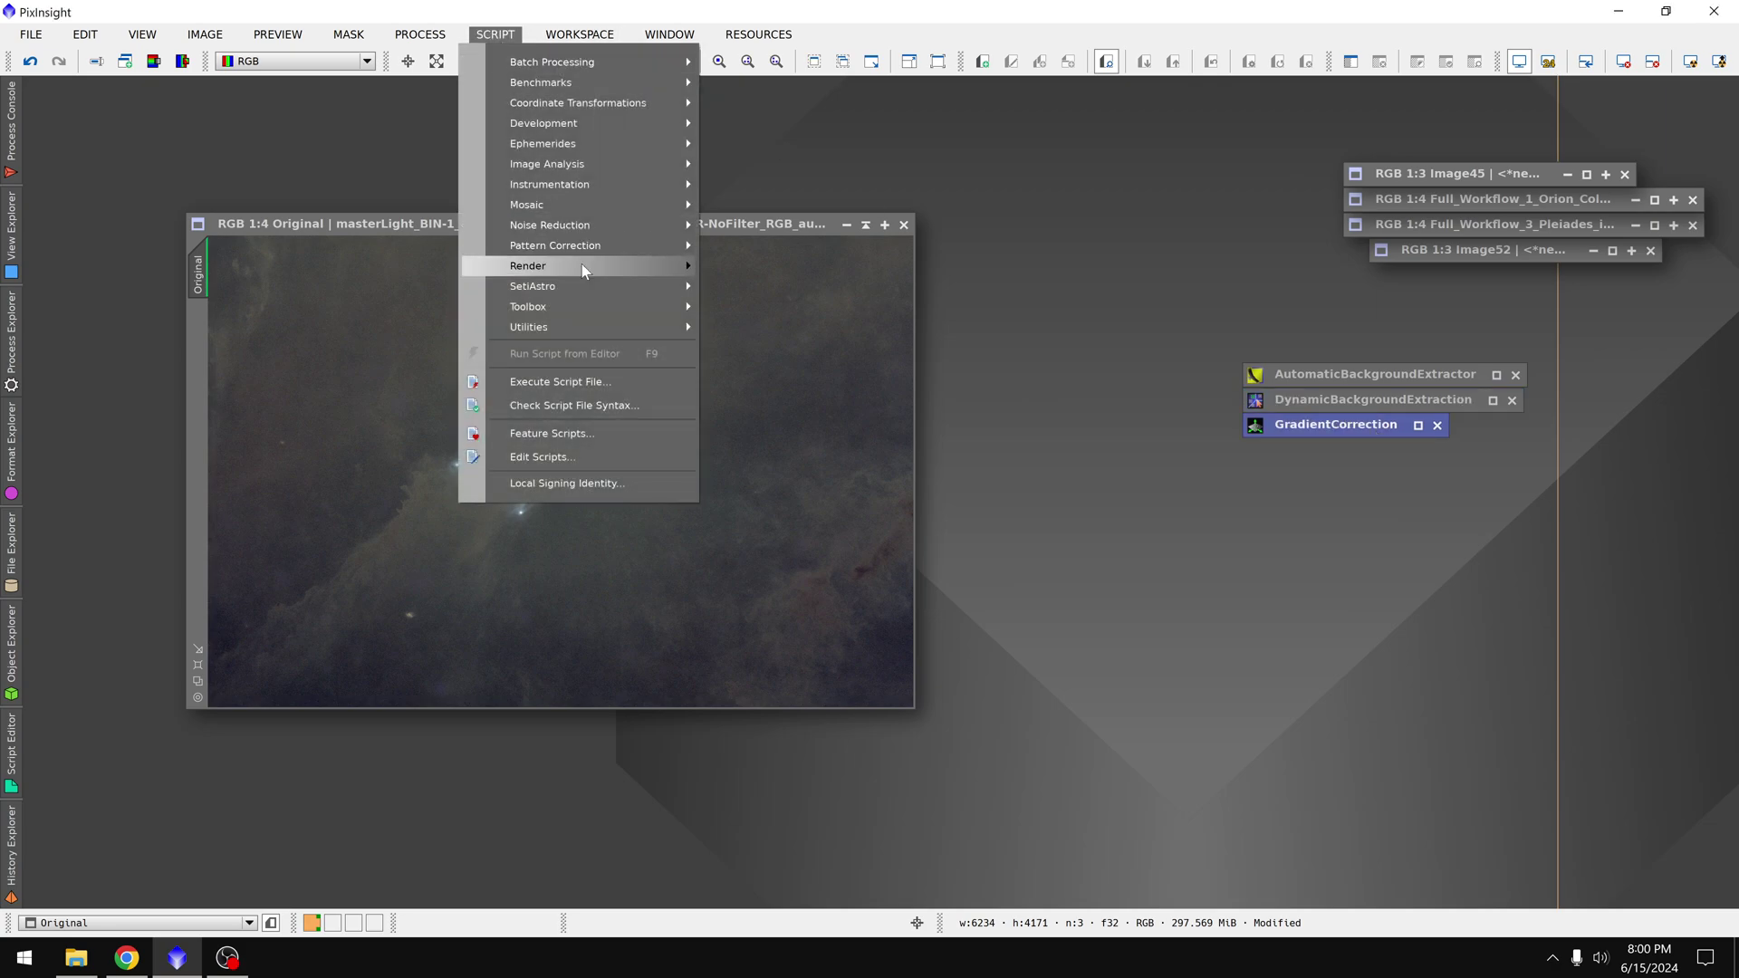
{"action": "mouse_move", "coordinate": [571, 308]}
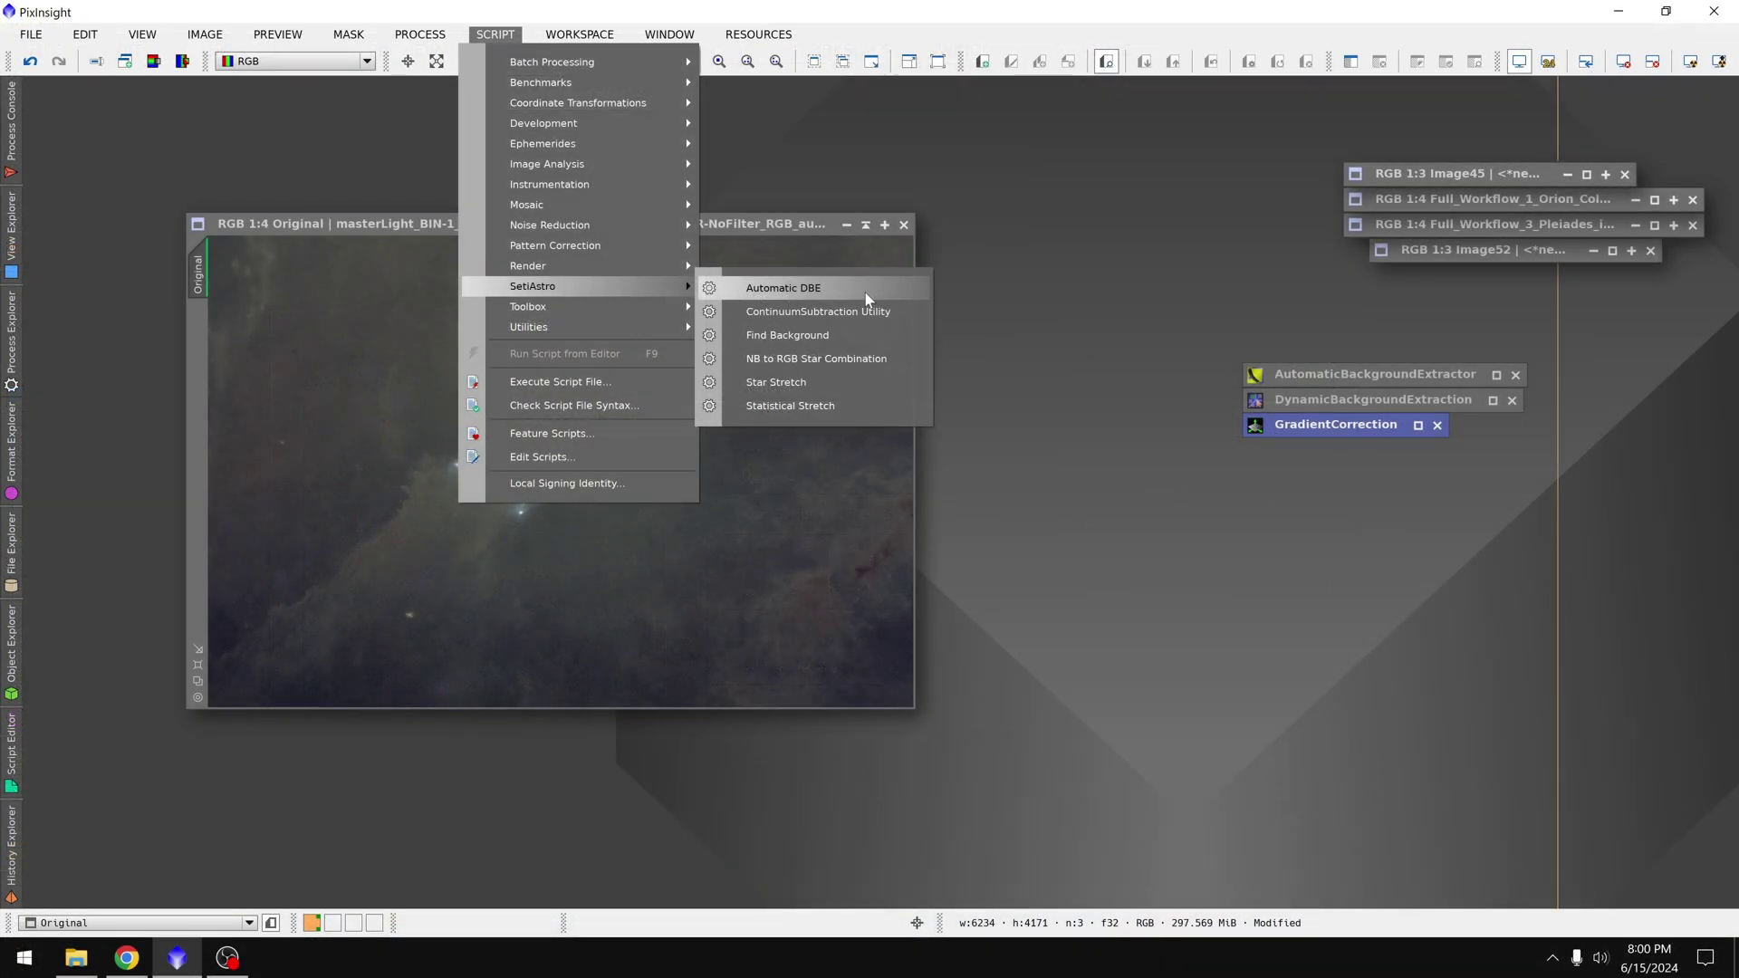
- Switch to Chrome and scroll the Seti Astro channel's videos down to the AutoDBE upload
{"action": "left_click", "coordinate": [127, 957]}
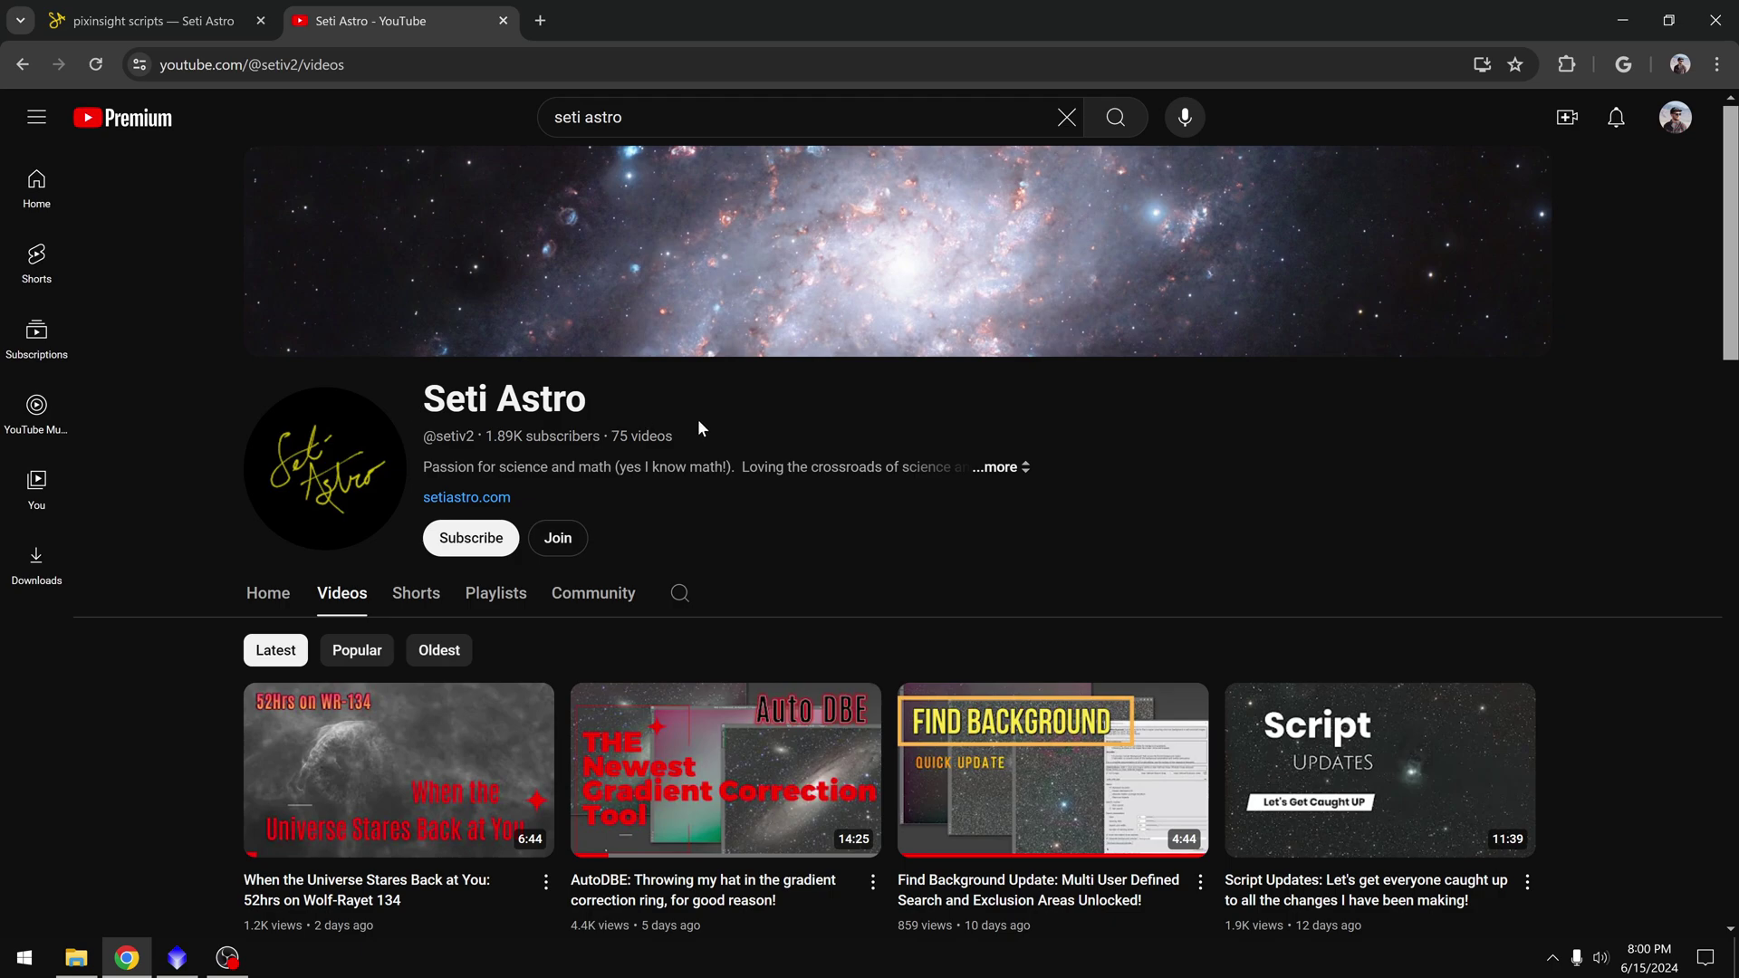
{"action": "scroll", "coordinate": [884, 616], "scroll_direction": "down", "scroll_amount": 1}
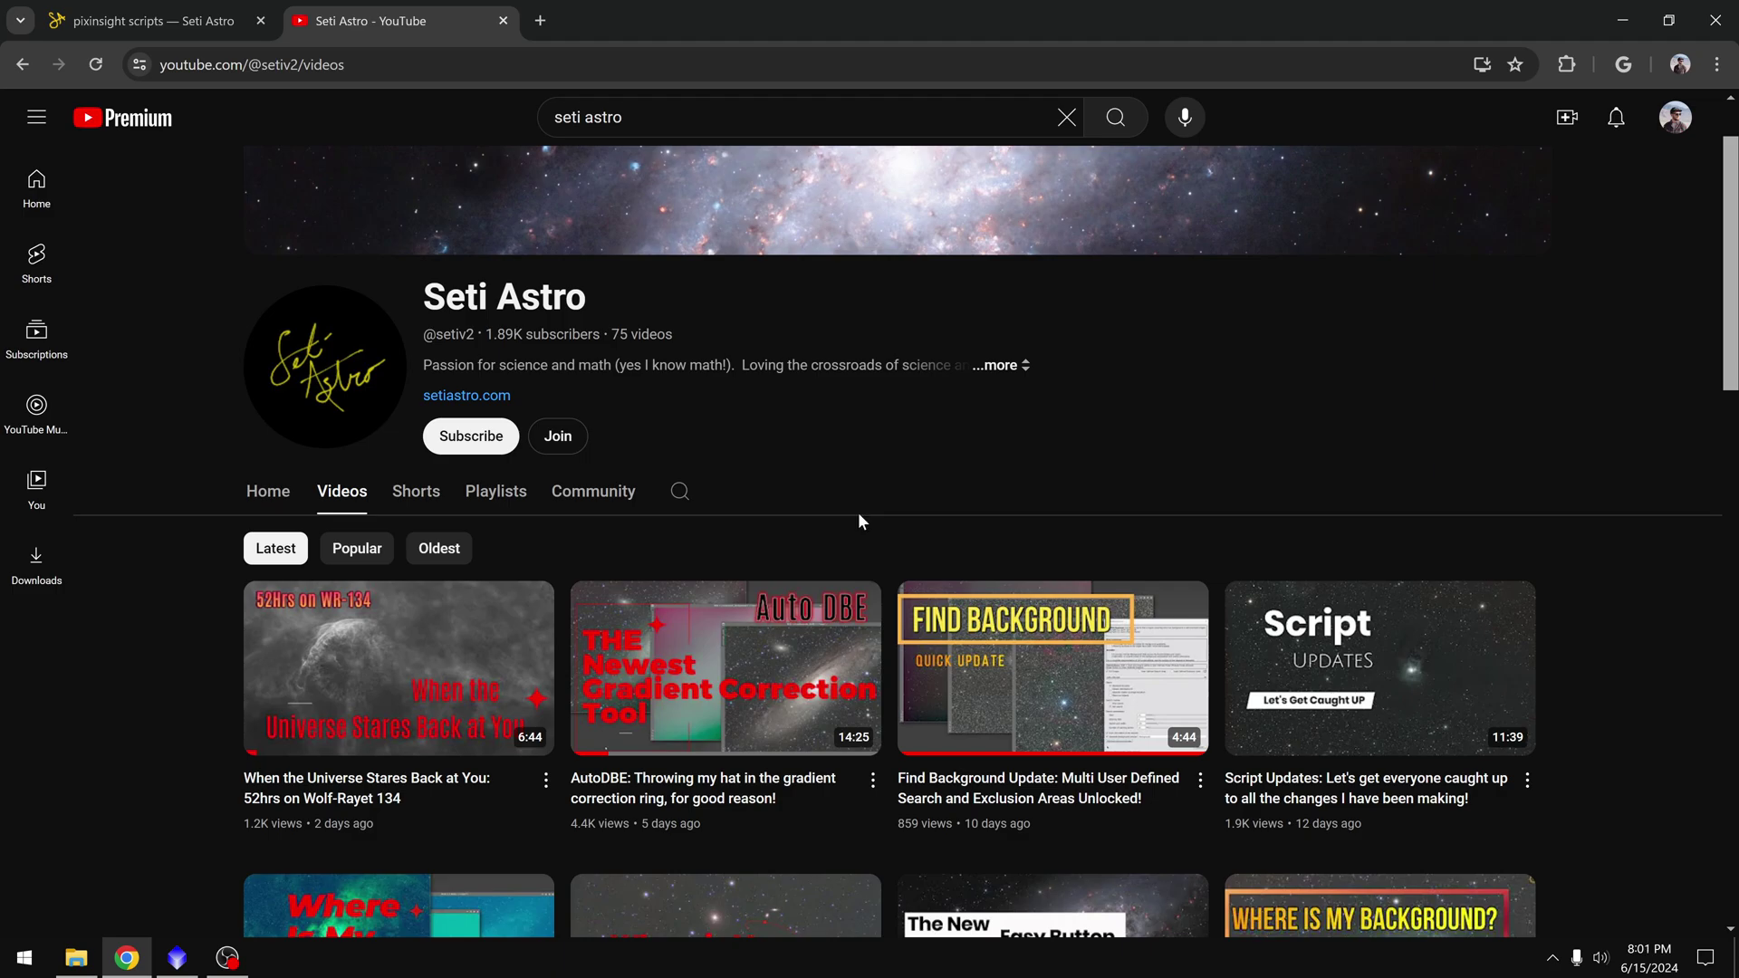
- Select the raw.githubusercontent.com update repository URL on Seti Astro's scripts page, then return to PixInsight
{"action": "left_click", "coordinate": [113, 33]}
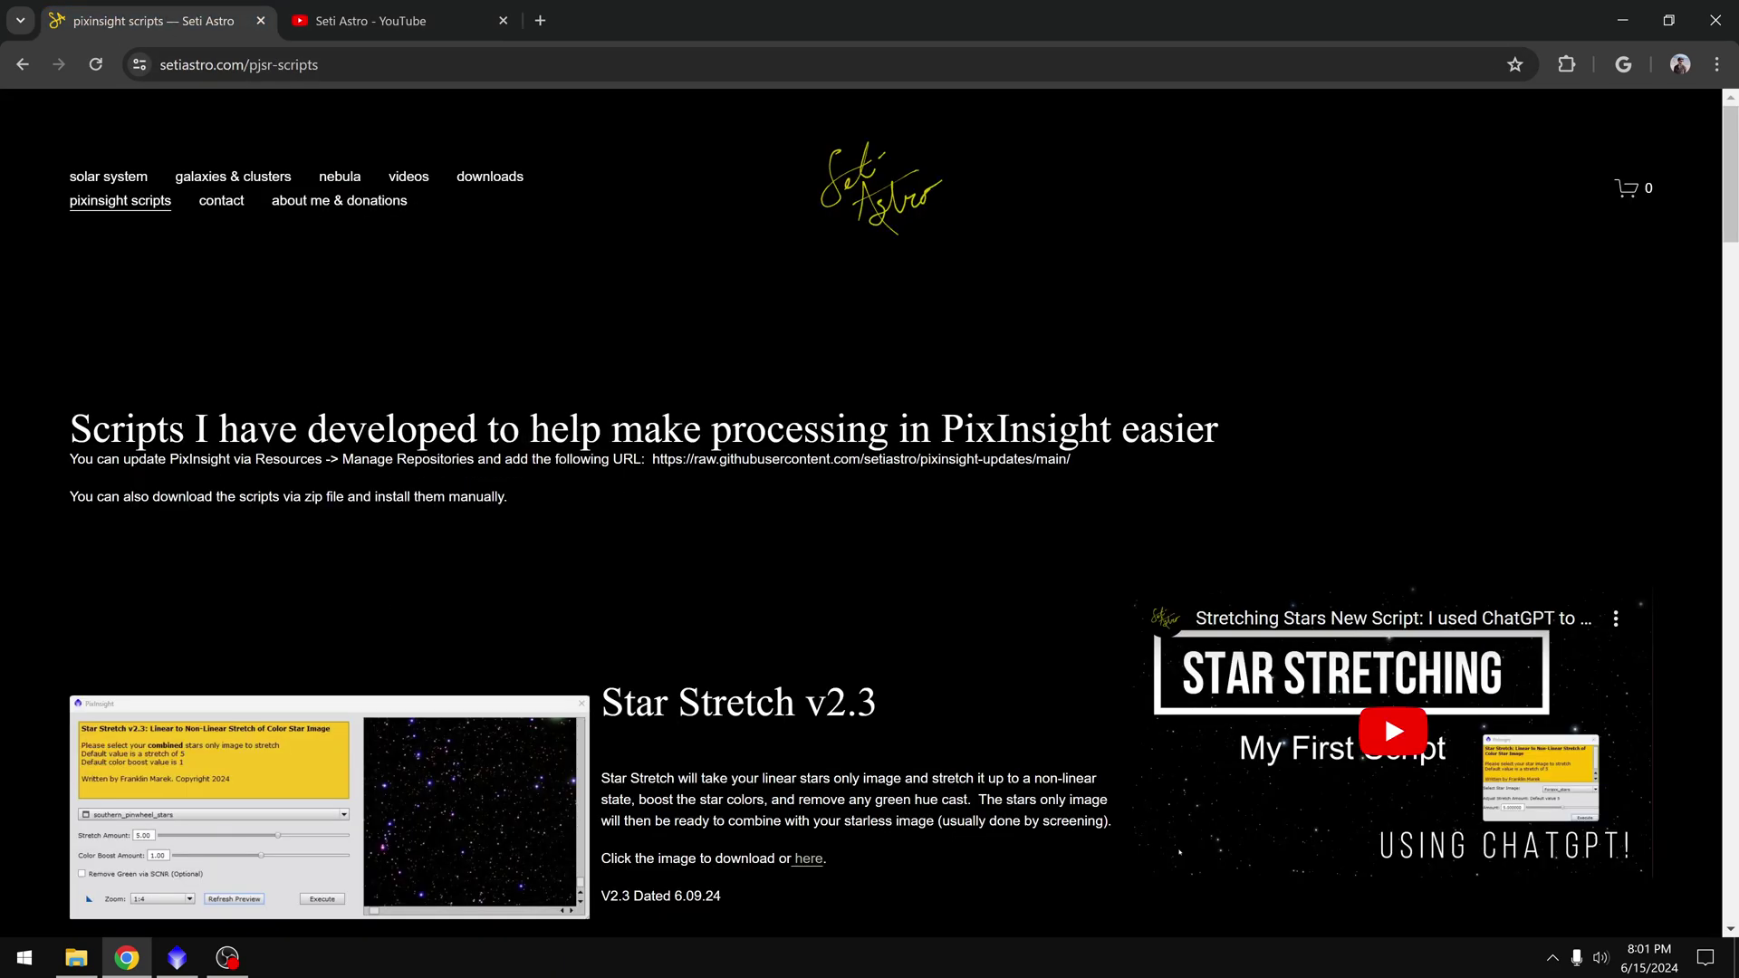
{"action": "left_click_drag", "start_coordinate": [652, 458], "coordinate": [1099, 471]}
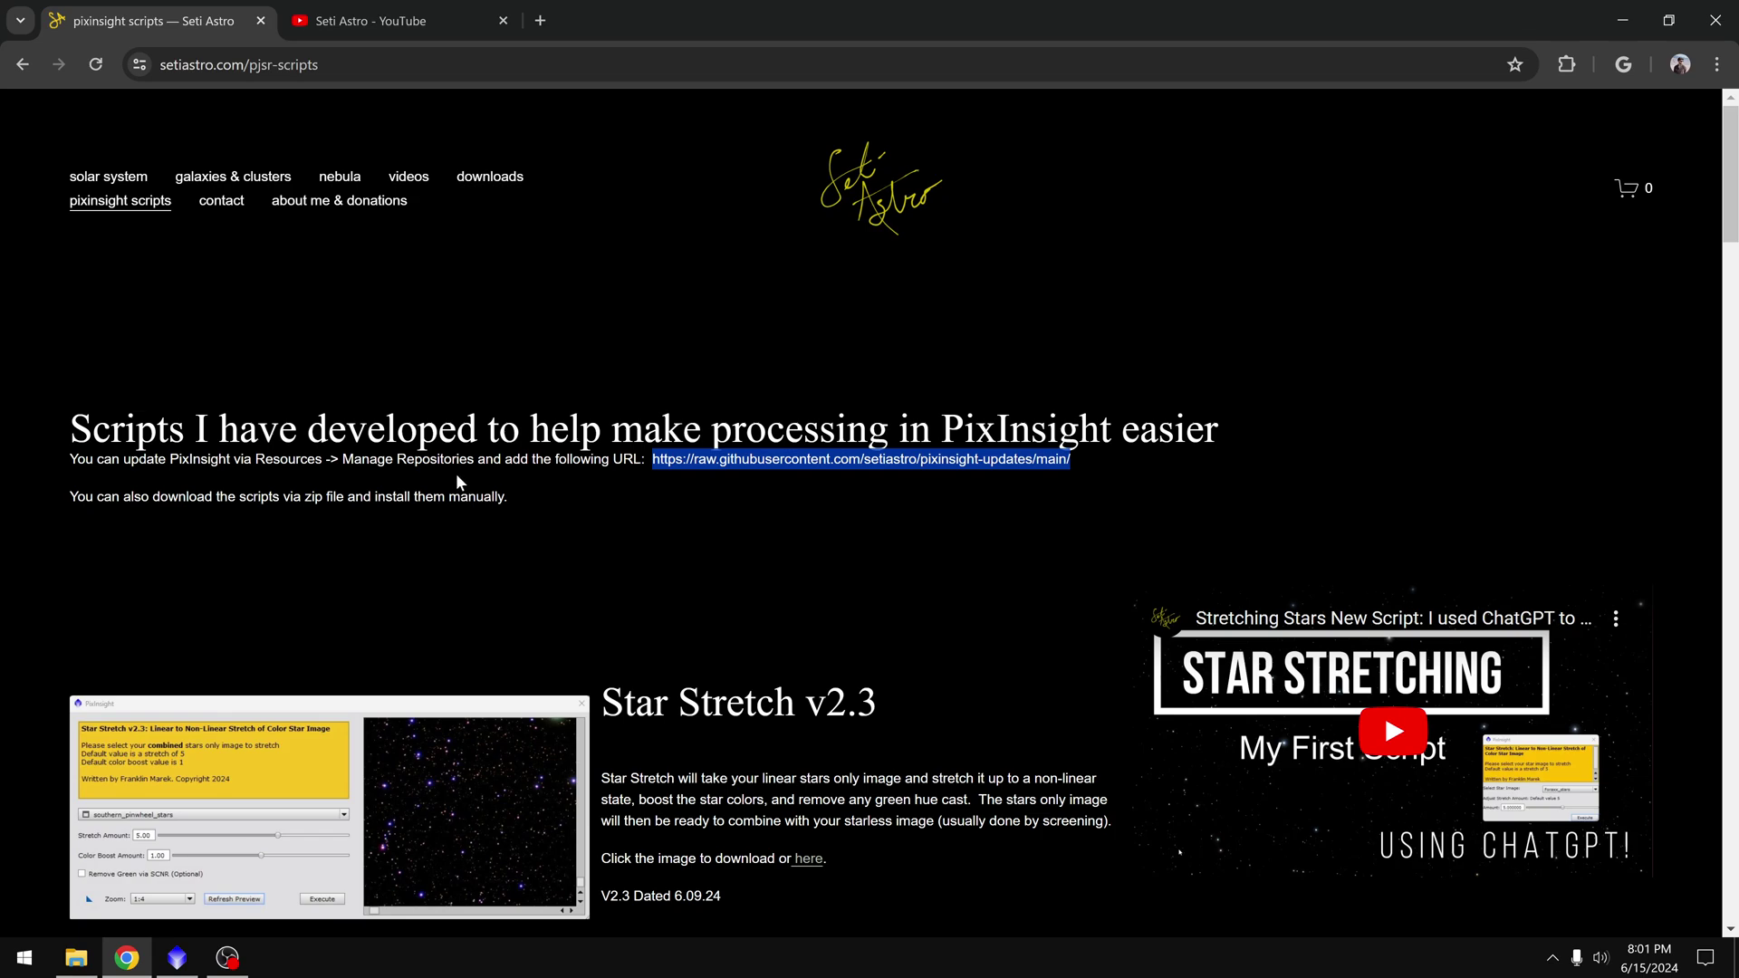
{"action": "left_click", "coordinate": [177, 957]}
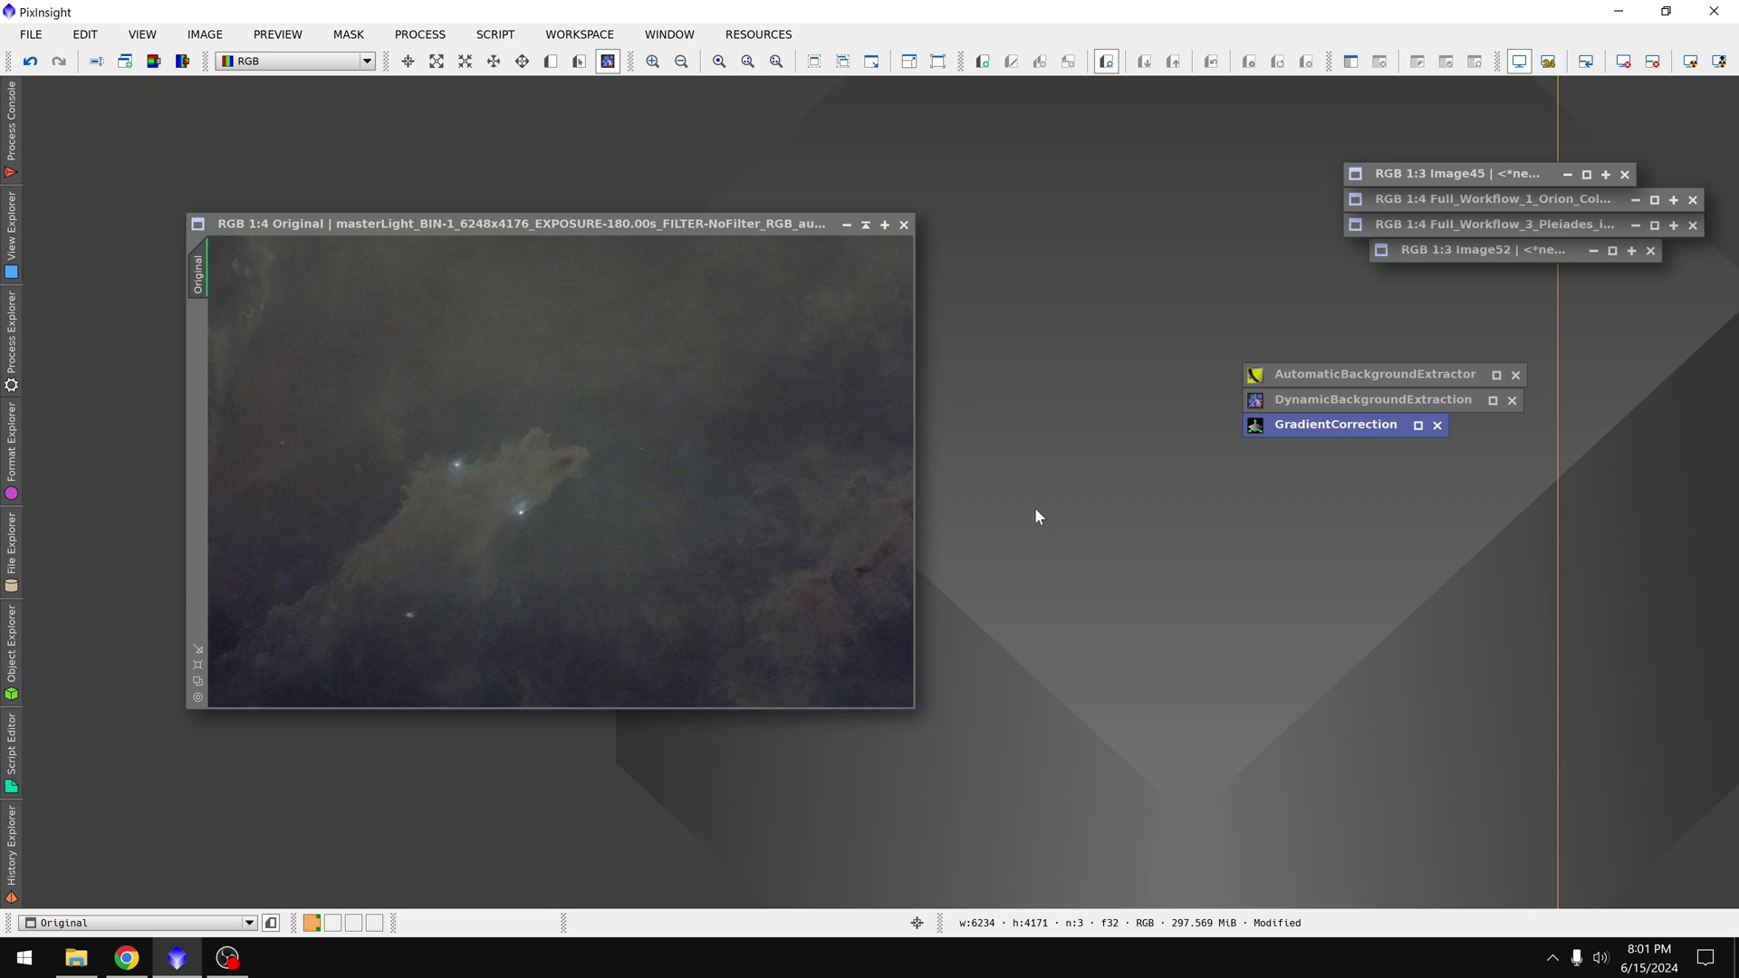
- Show the SetiAstro scripts submenu listing Automatic DBE again
{"action": "left_click", "coordinate": [500, 35]}
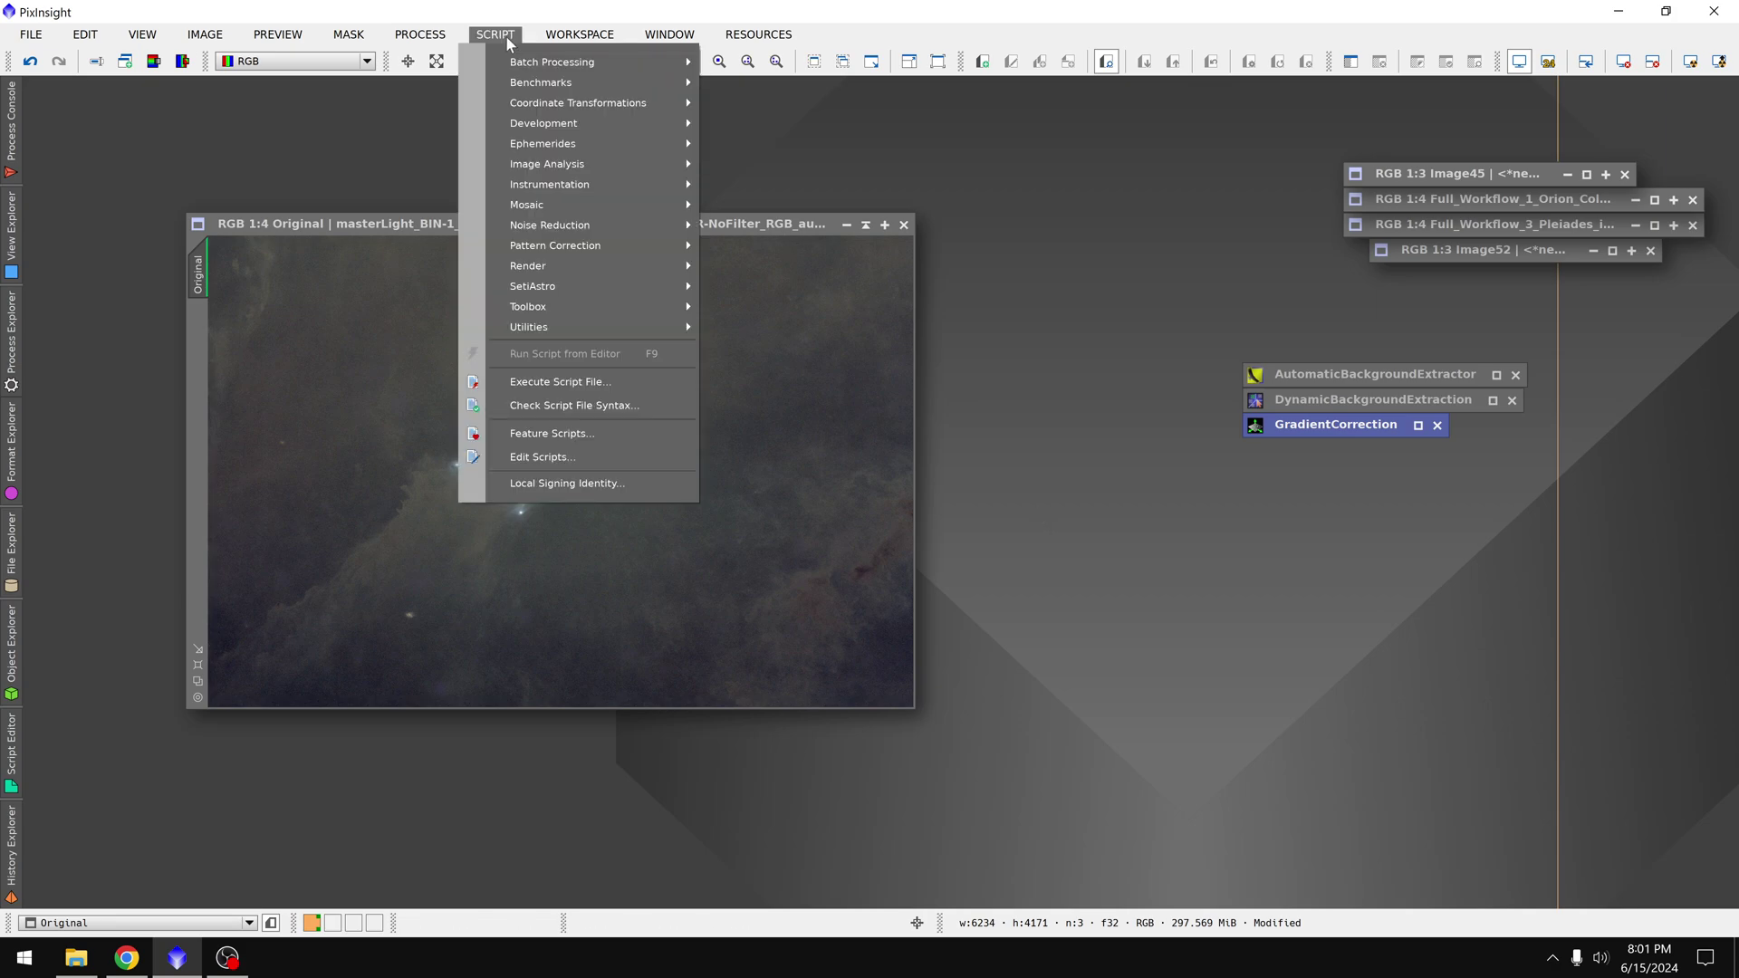
{"action": "mouse_move", "coordinate": [596, 288]}
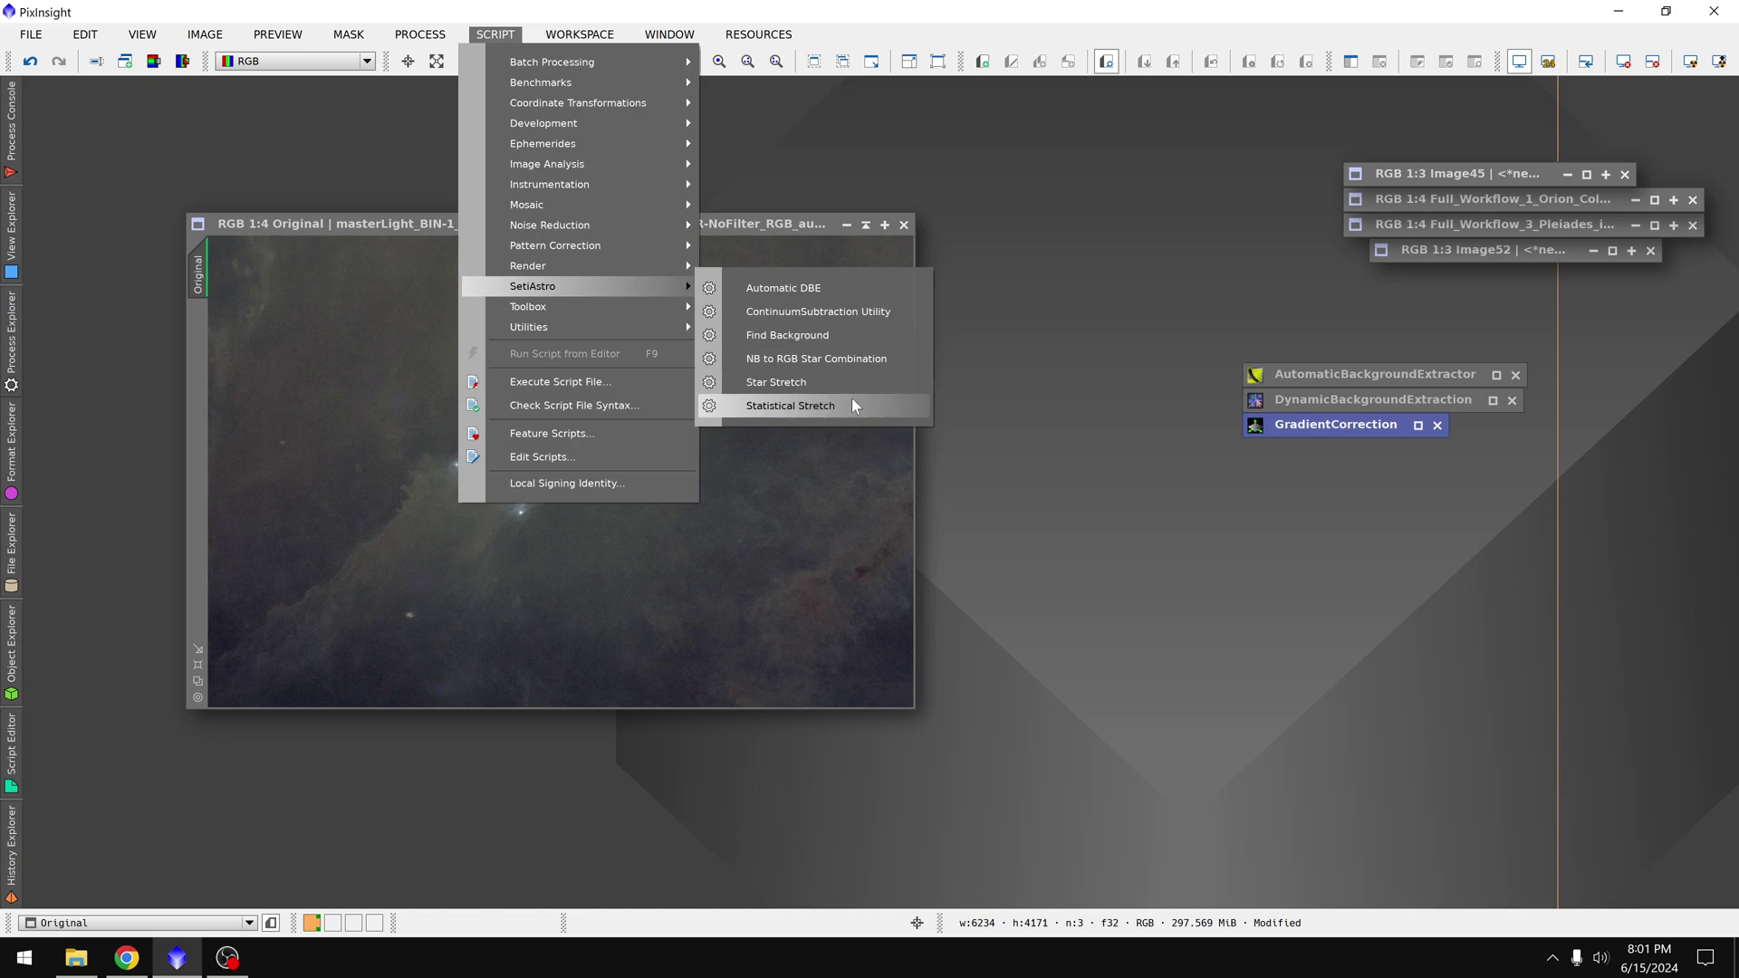
- Launch the Automatic DBE script with Original as the image to process
{"action": "left_click", "coordinate": [825, 290]}
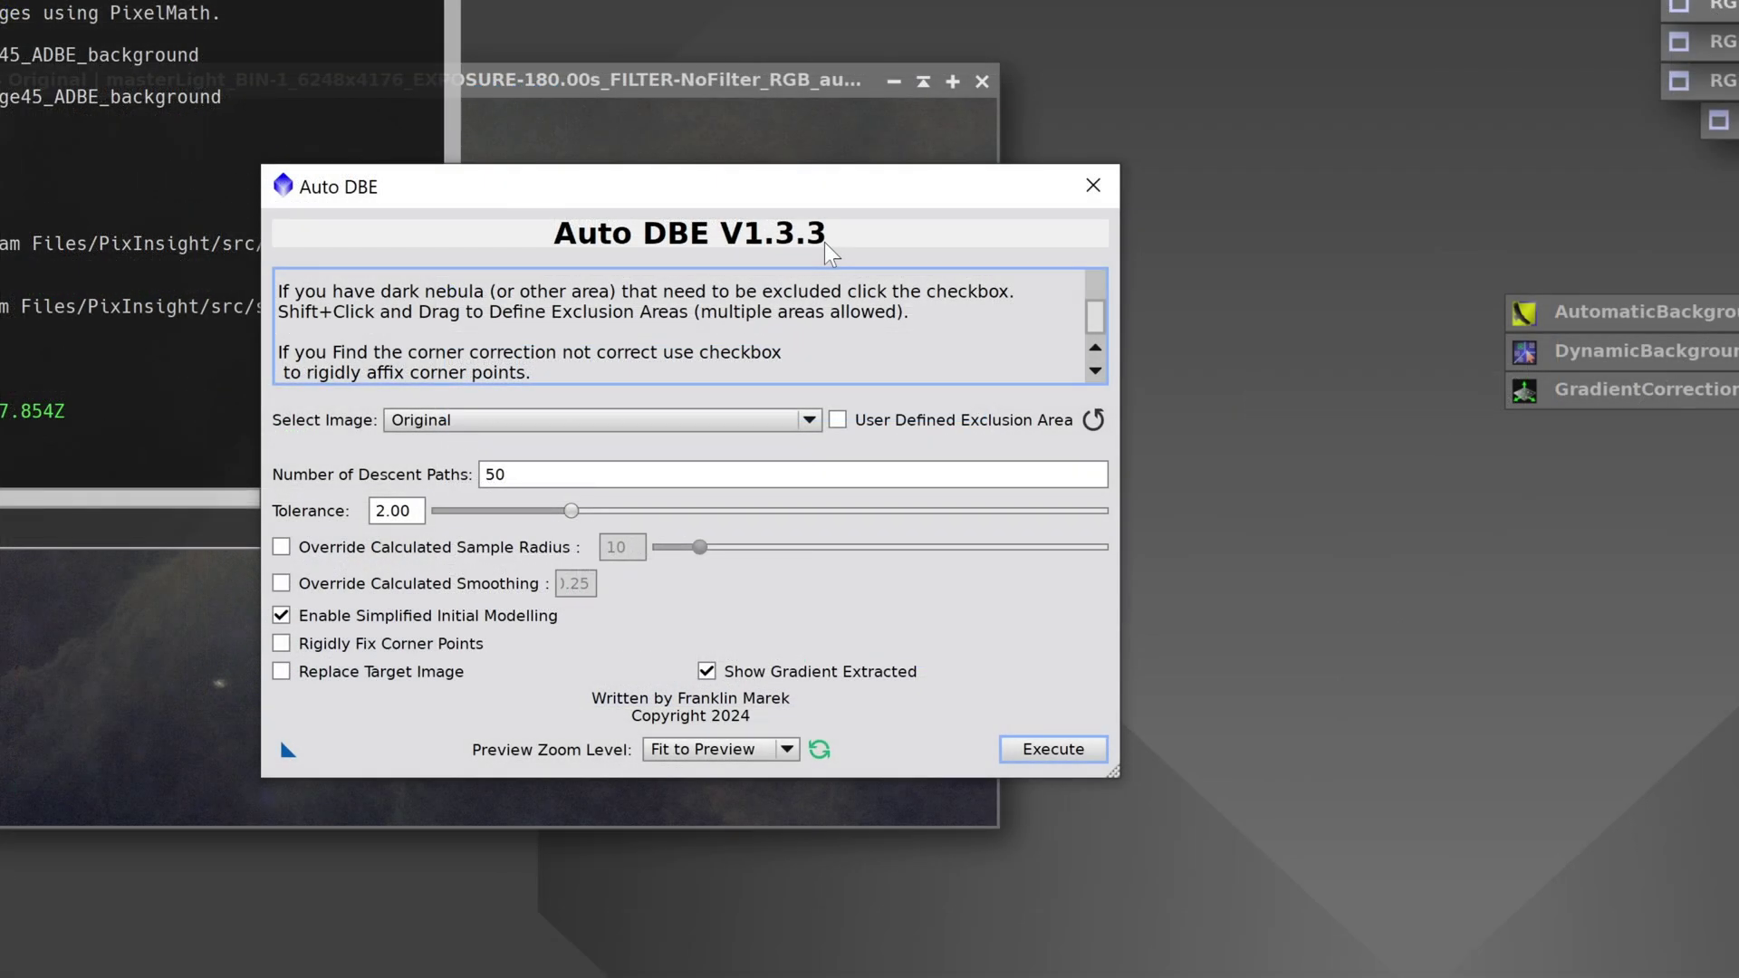
{"action": "left_click", "coordinate": [487, 426]}
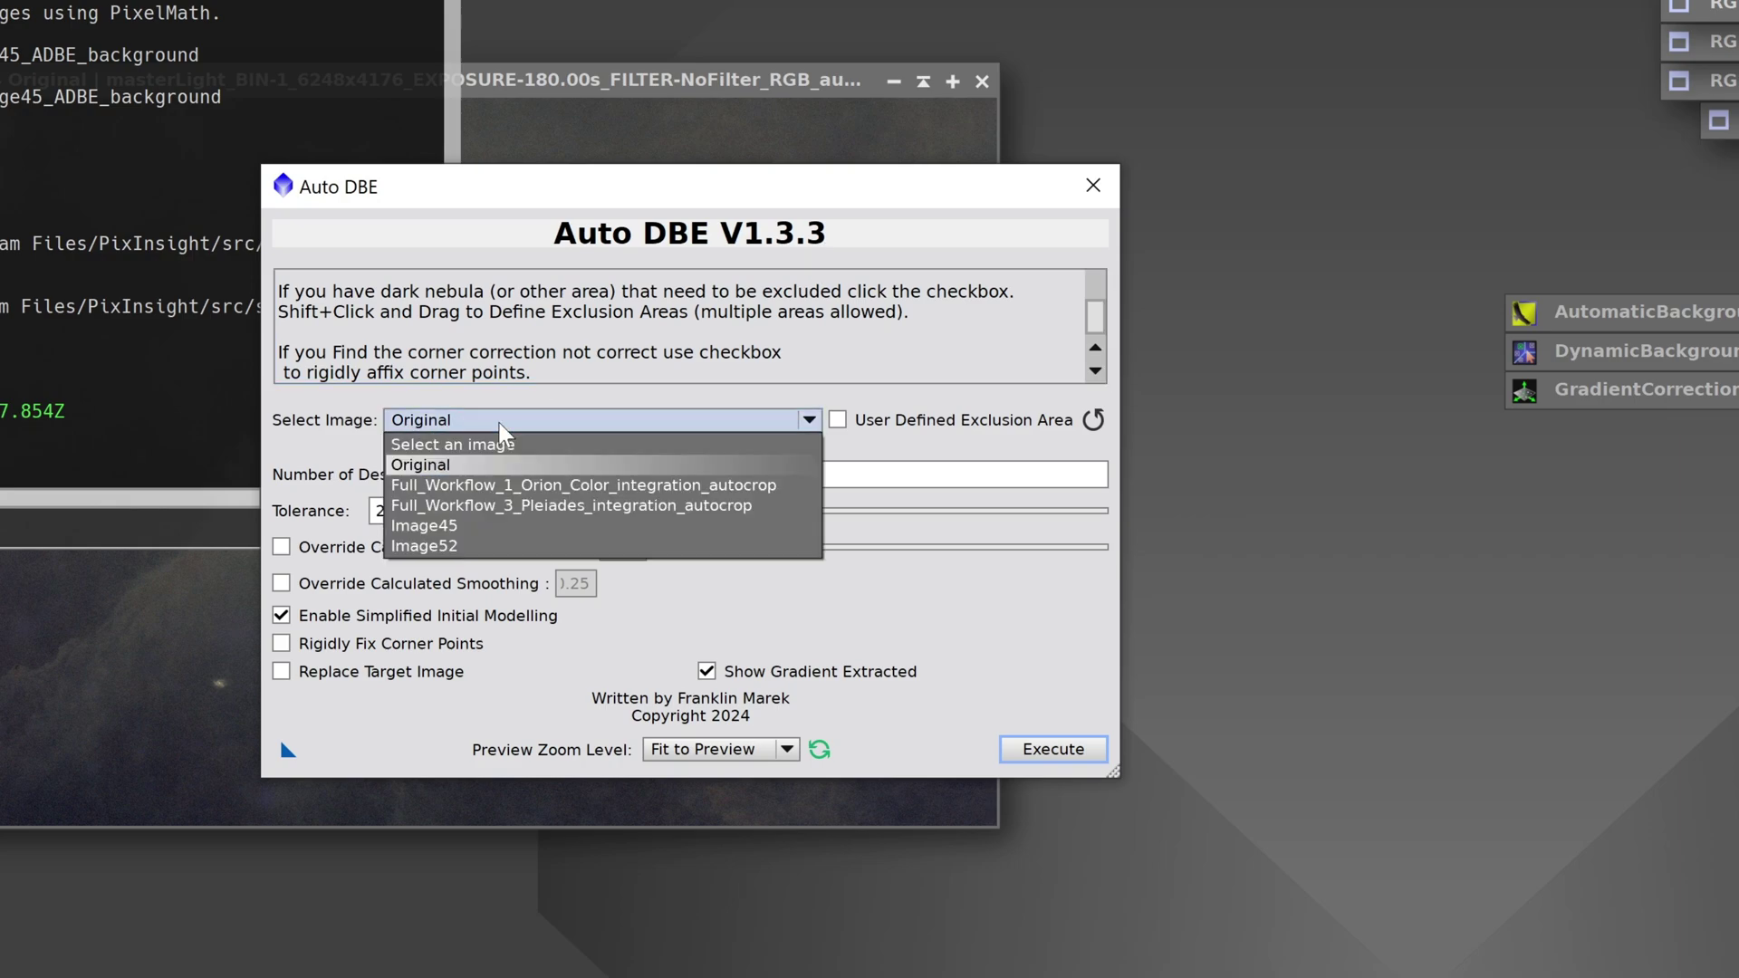
{"action": "left_click", "coordinate": [645, 412]}
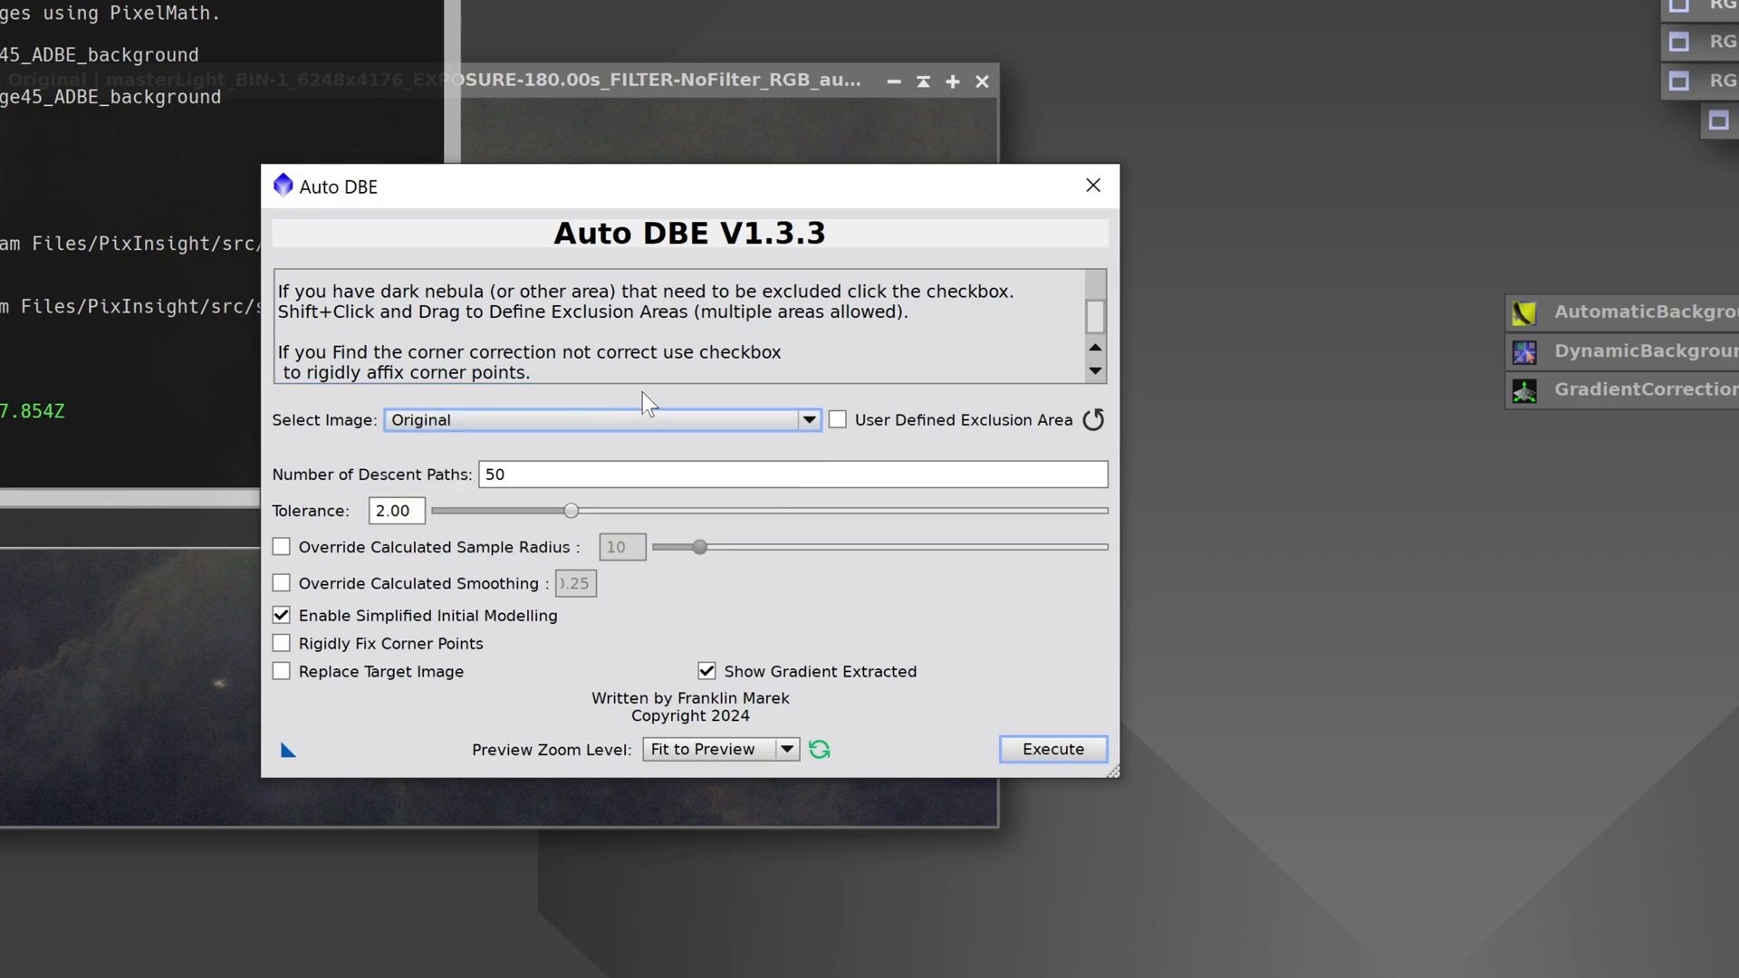
- Try, then clear, the custom exclusion area and rigid corner options, and execute on Original
{"action": "left_click", "coordinate": [903, 422]}
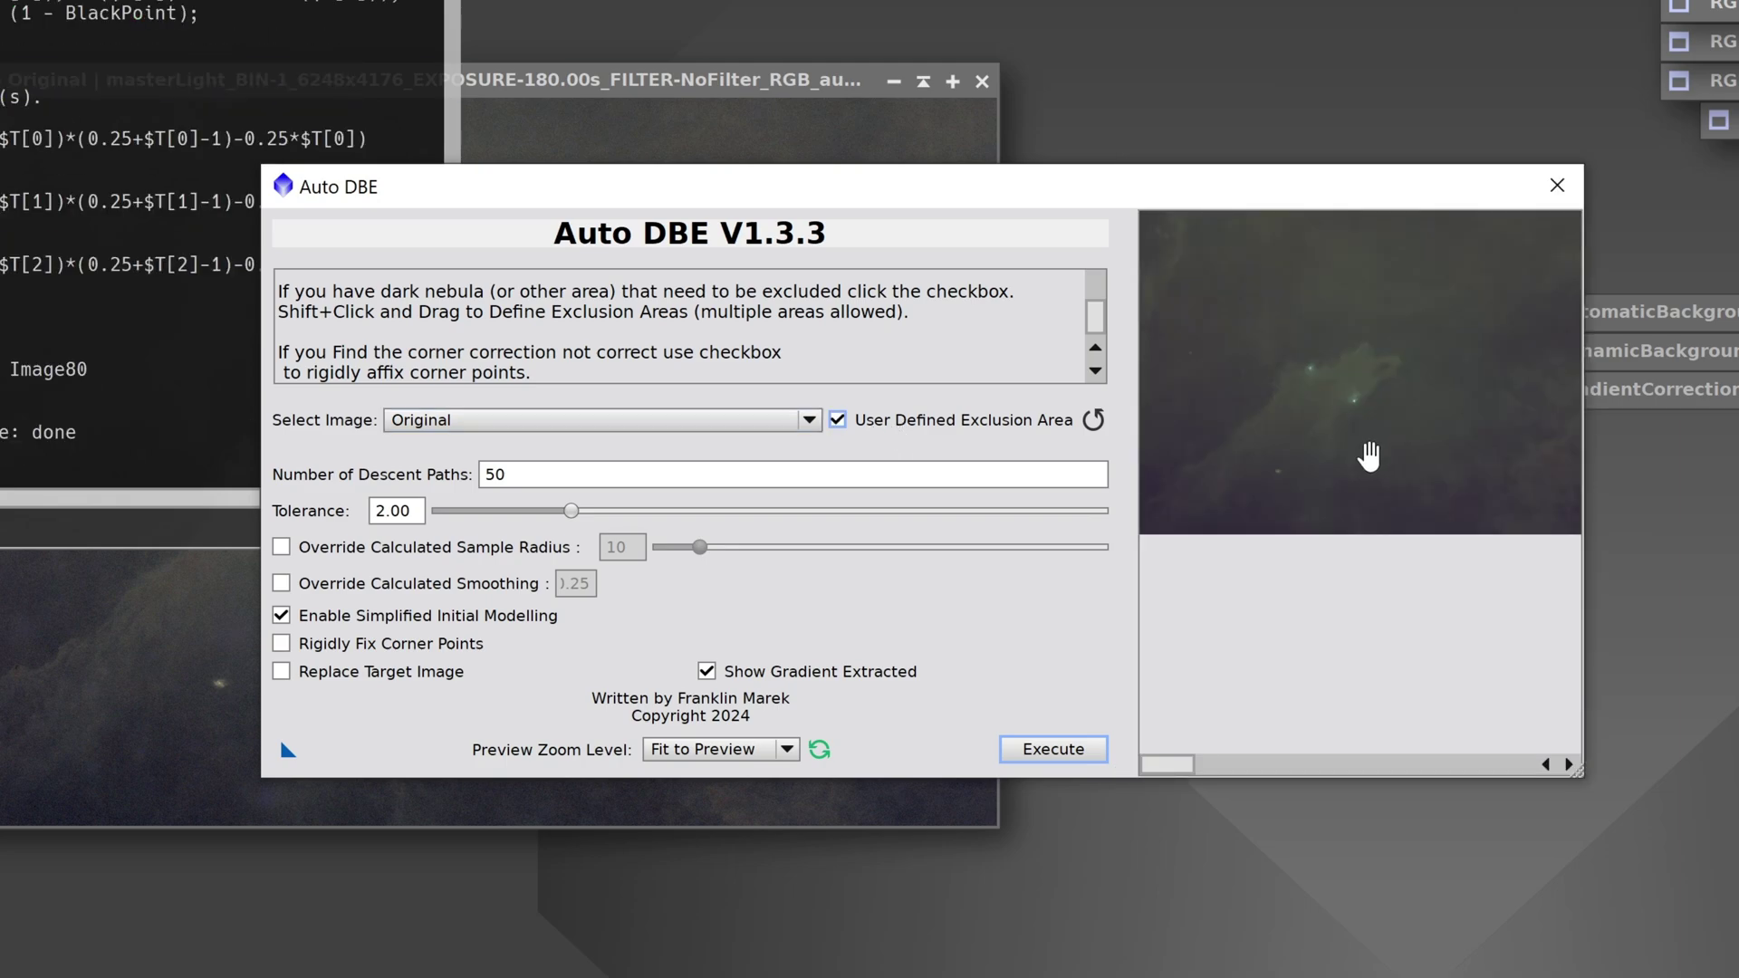
{"action": "left_click_drag", "start_coordinate": [1243, 345], "coordinate": [1406, 422]}
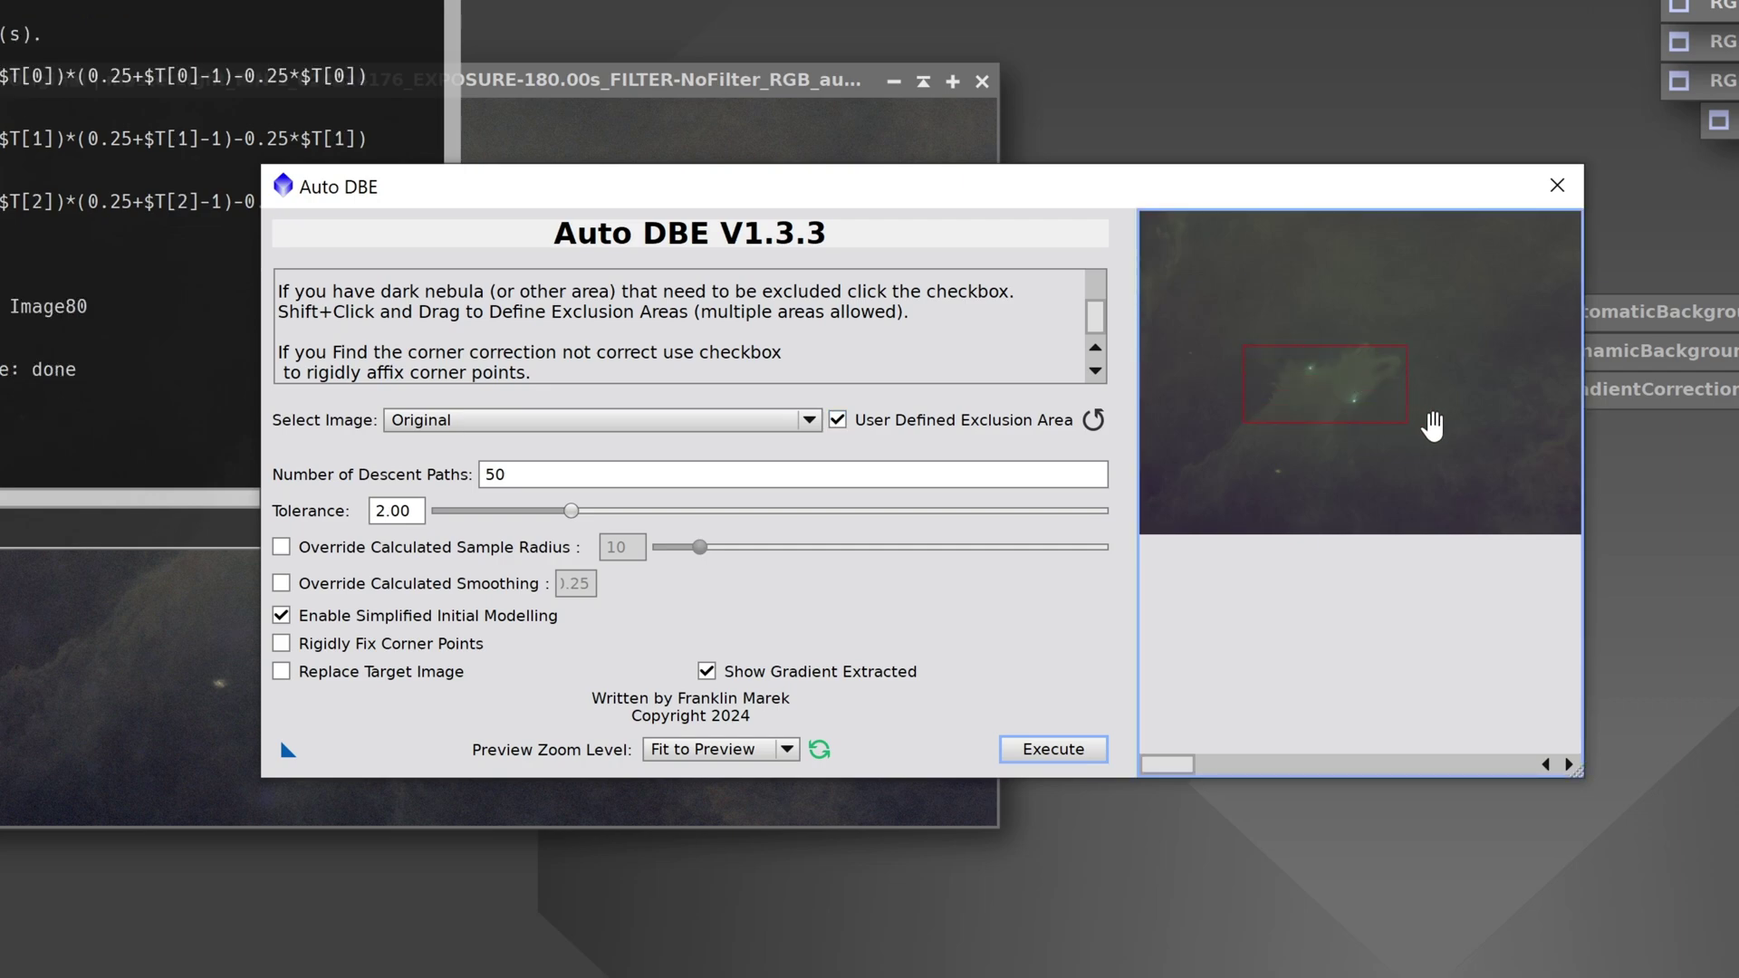
{"action": "left_click", "coordinate": [1093, 420]}
{"action": "left_click", "coordinate": [842, 421]}
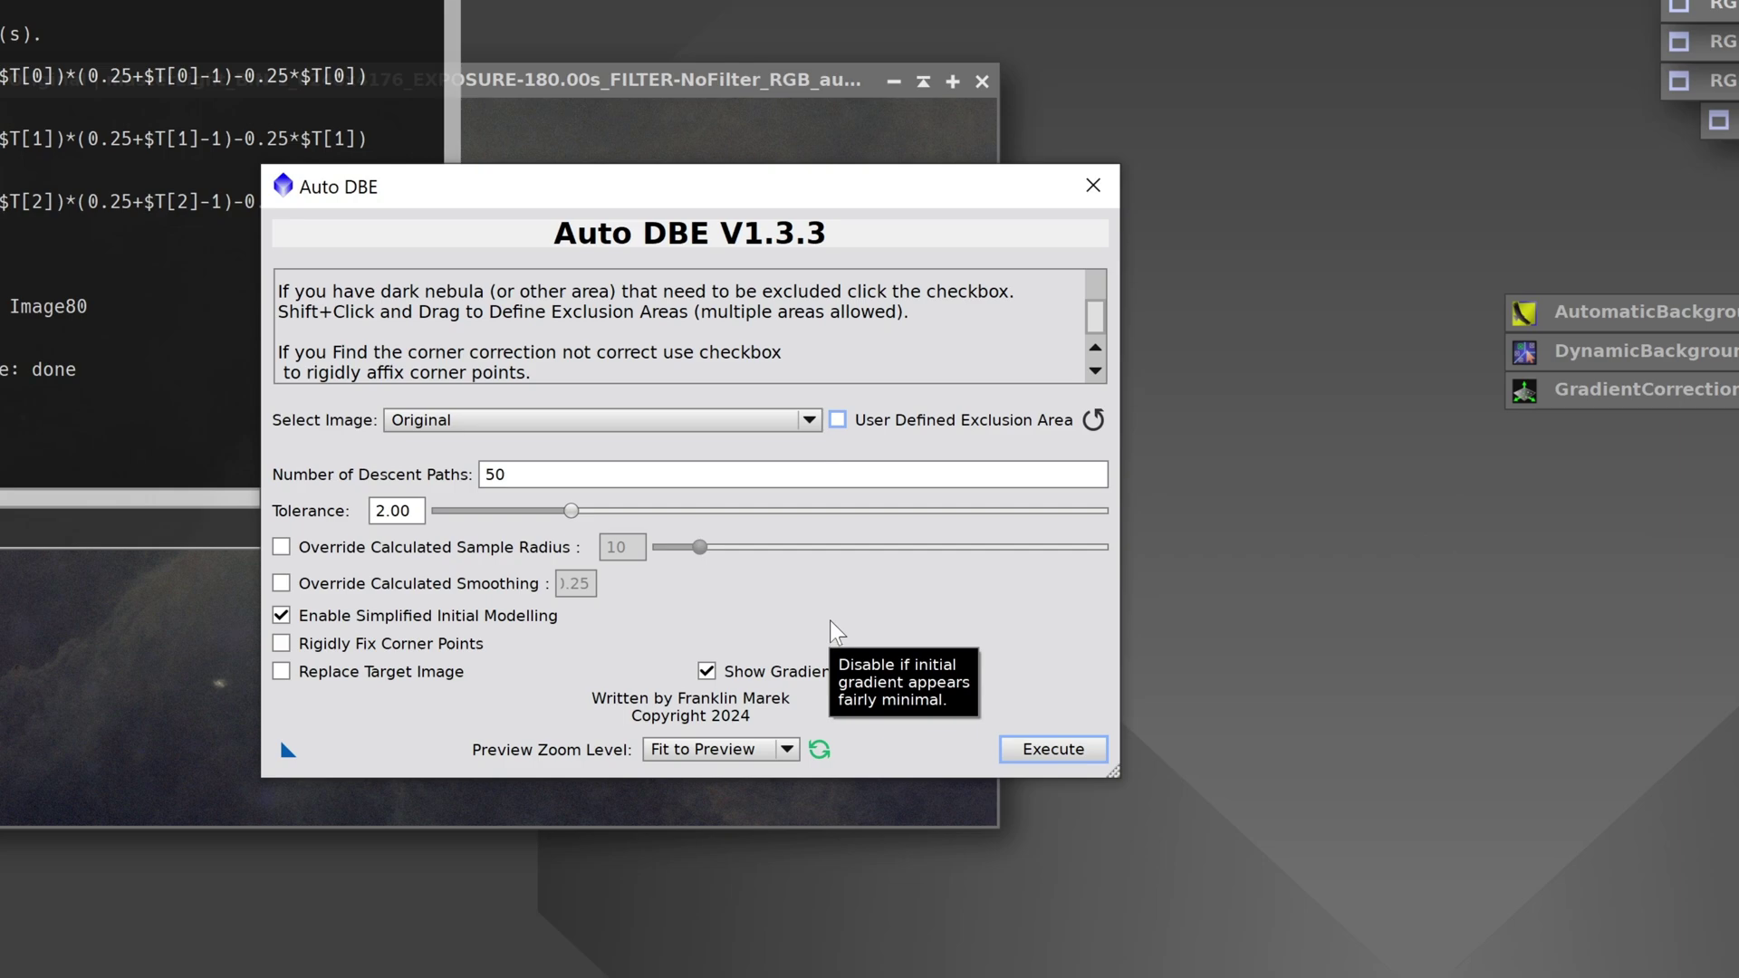
{"action": "left_click", "coordinate": [420, 652]}
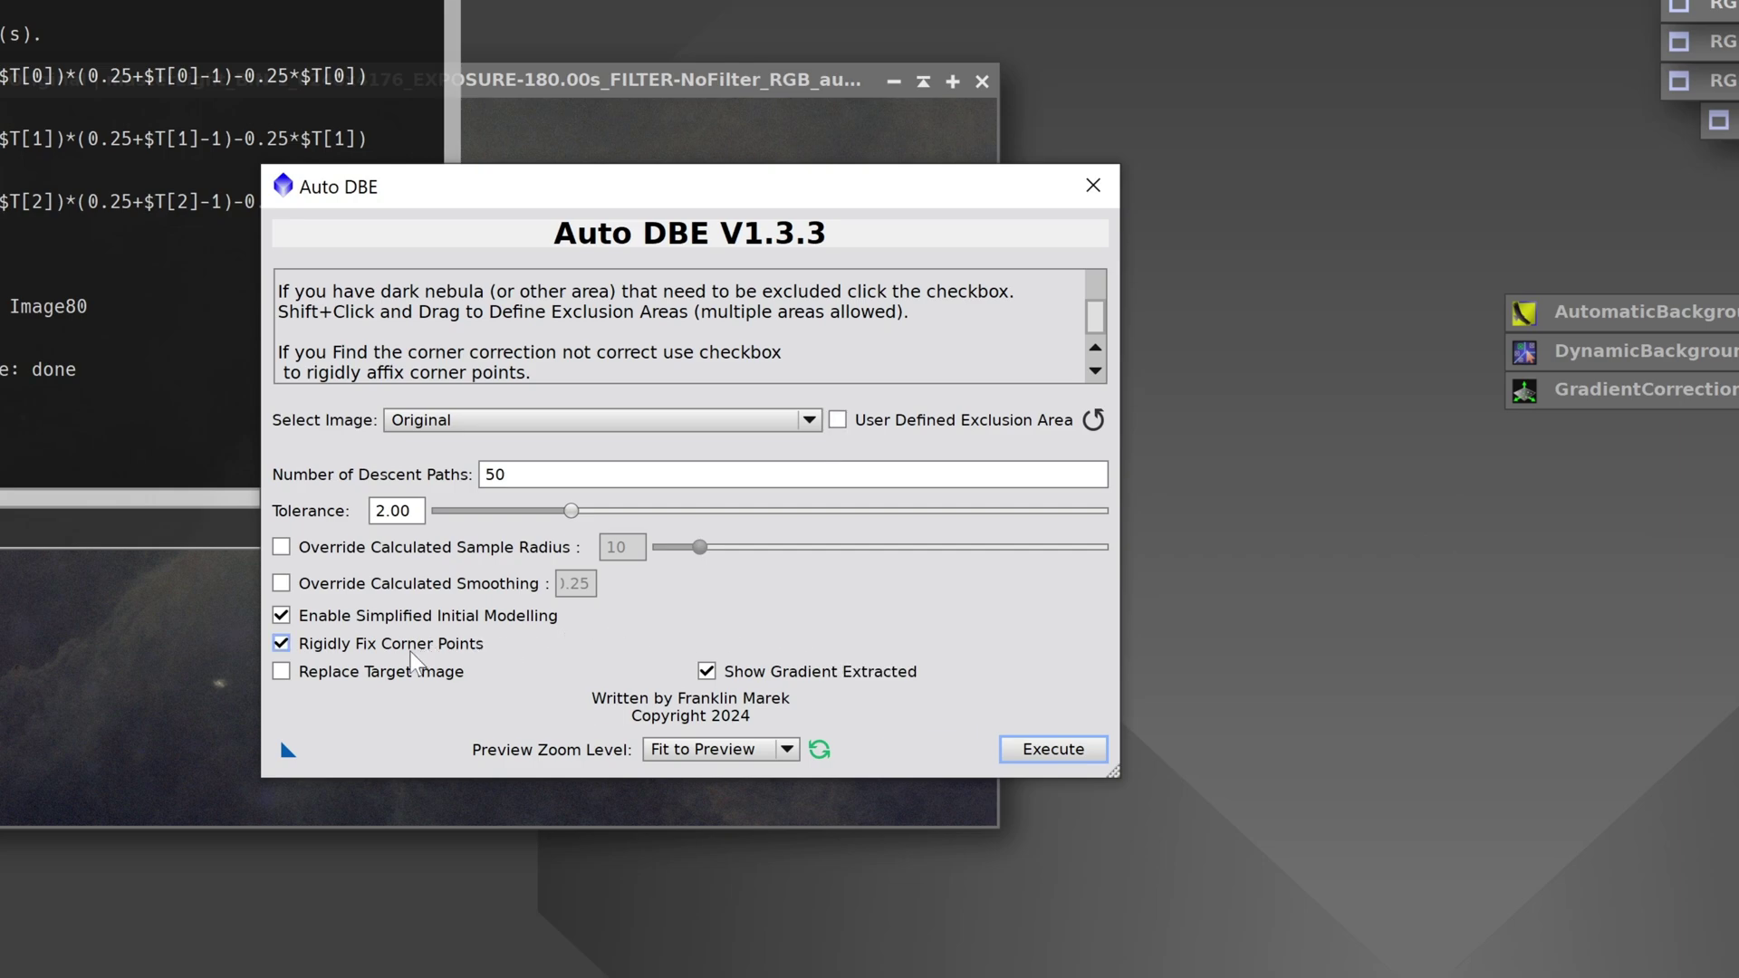
{"action": "left_click", "coordinate": [480, 654]}
{"action": "left_click", "coordinate": [1060, 753]}
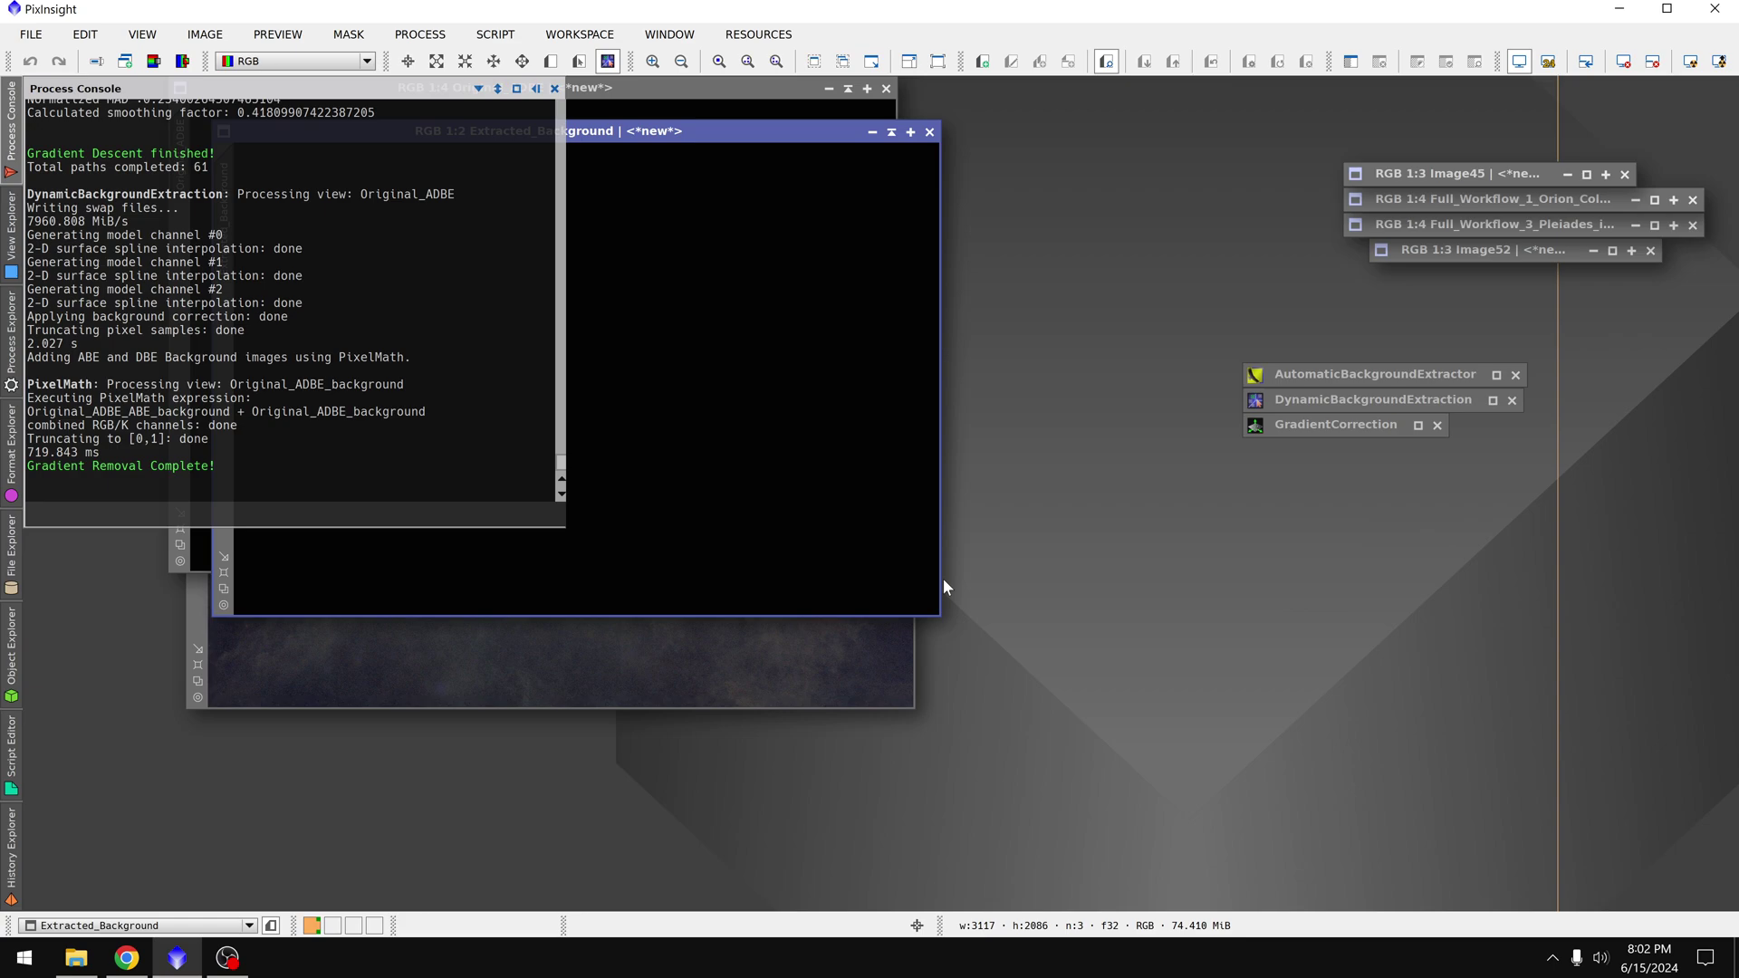
- Hide the console, close Extracted_Background, stretch Original_ADBE and place it beside Original
{"action": "left_click", "coordinate": [646, 237]}
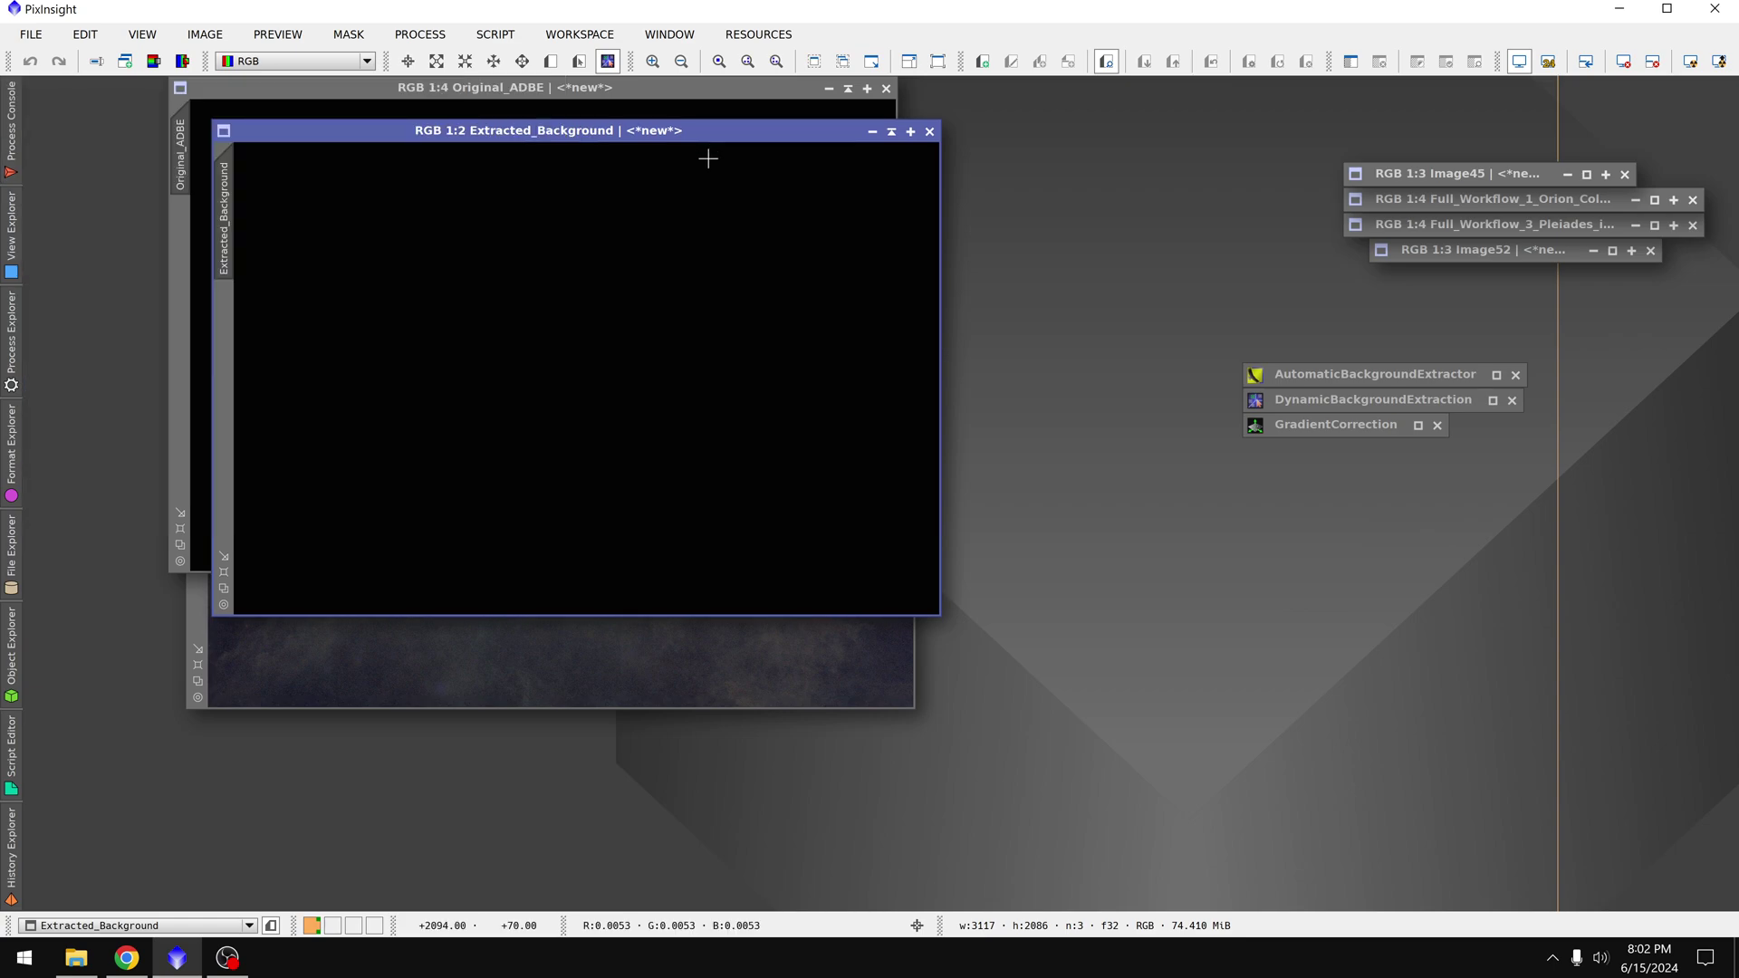
{"action": "key", "text": "ctrl+a"}
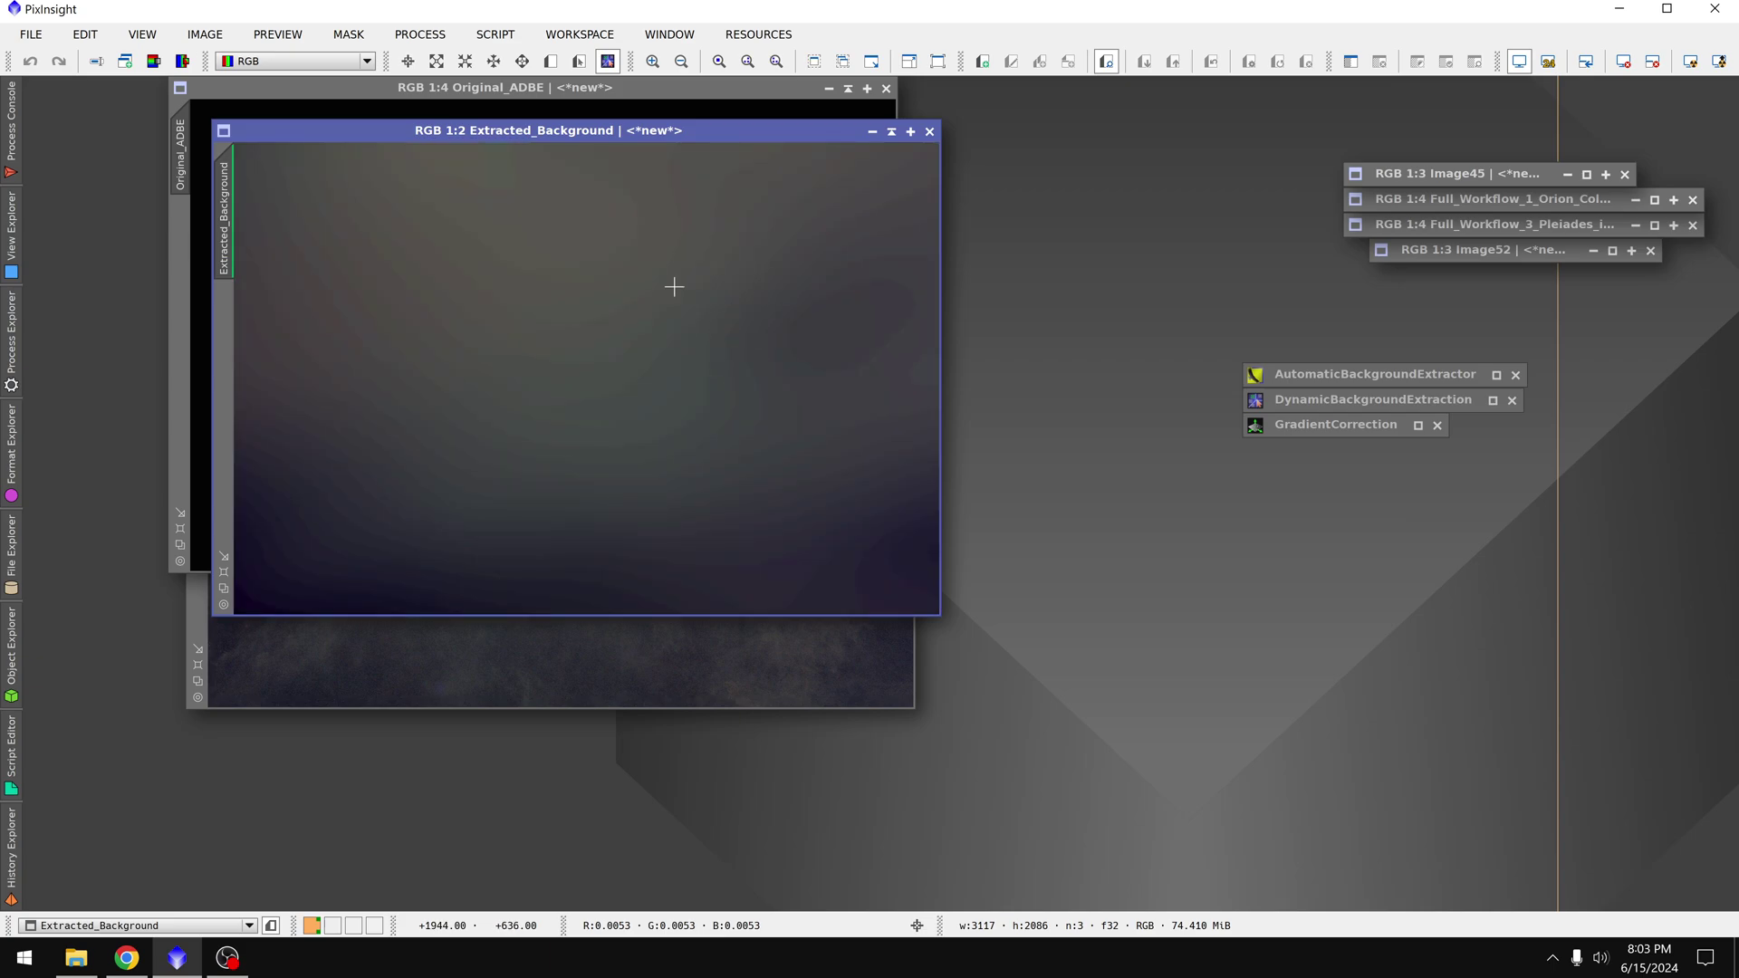
{"action": "left_click", "coordinate": [929, 132]}
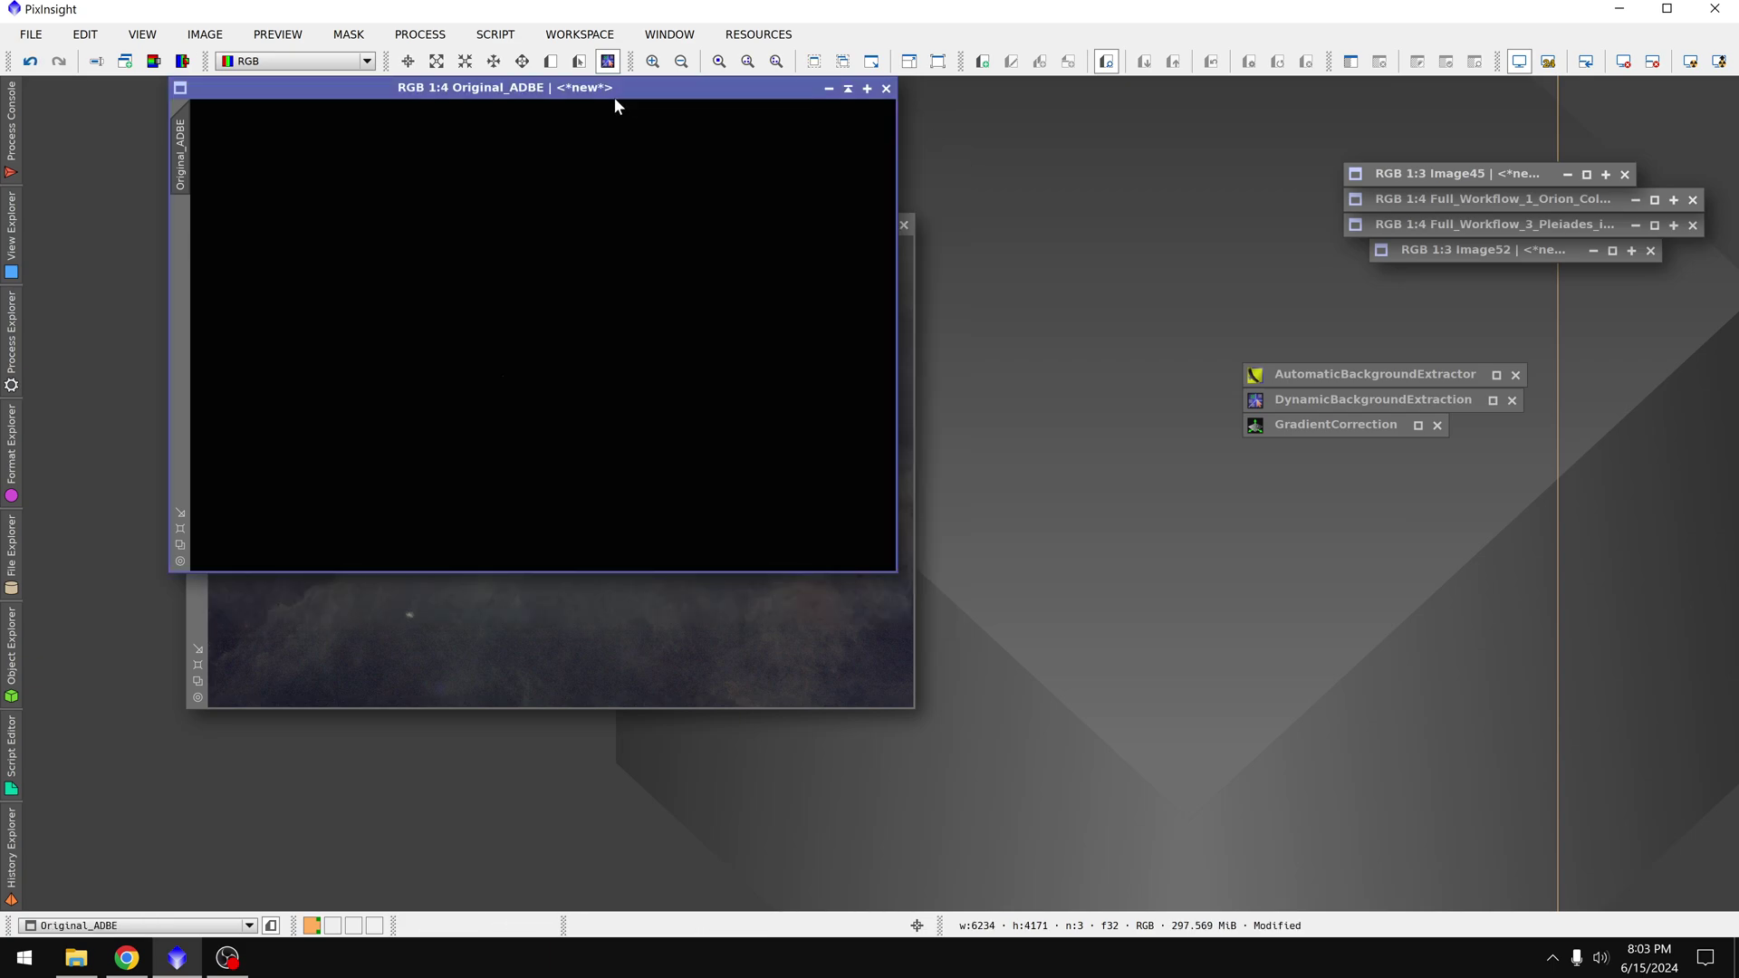
{"action": "key", "text": "ctrl+a"}
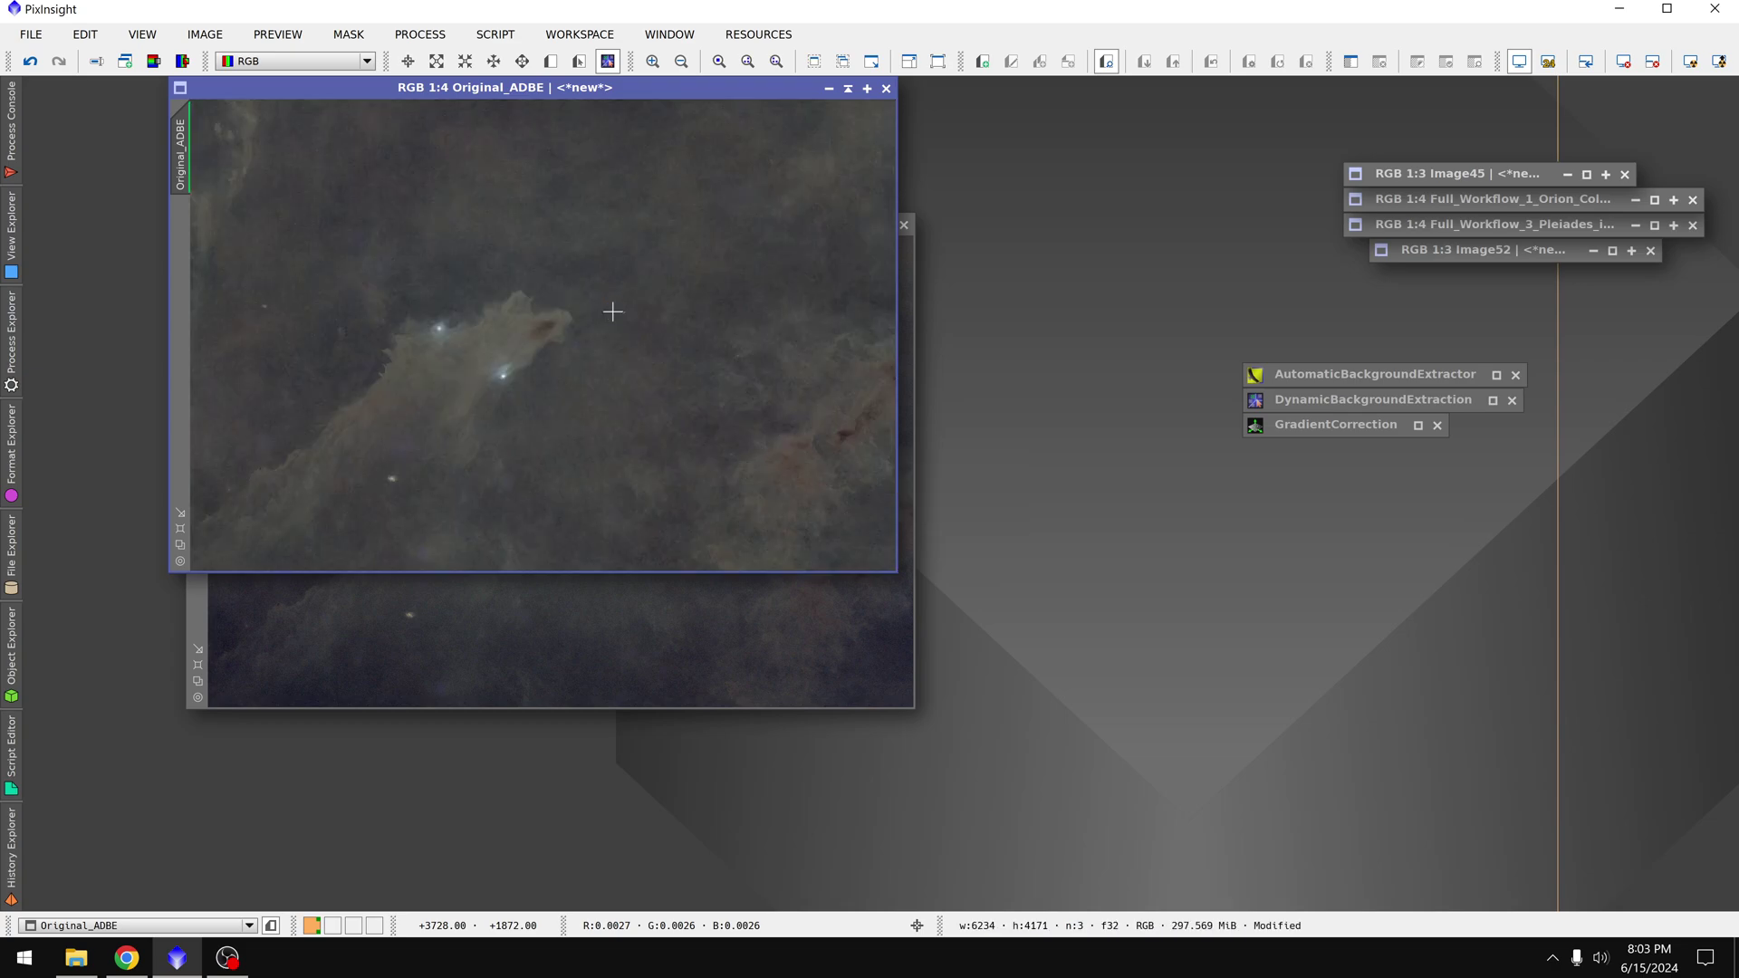
{"action": "left_click_drag", "start_coordinate": [523, 87], "coordinate": [1270, 216]}
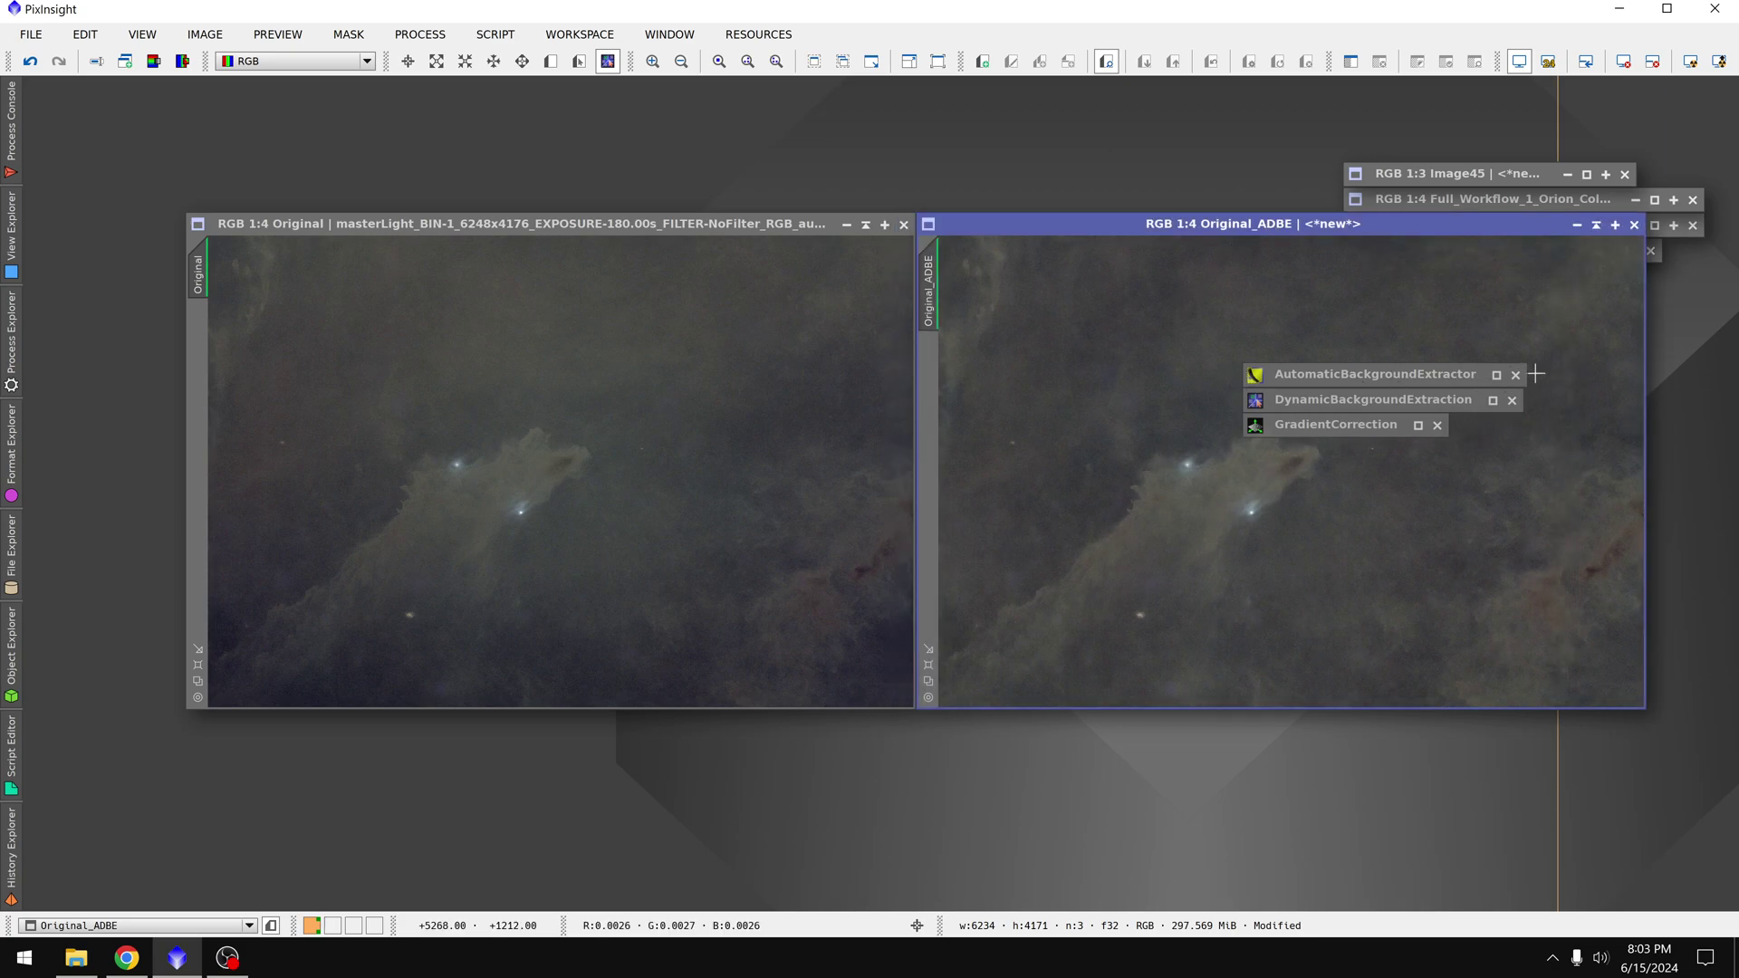
{"action": "left_click", "coordinate": [513, 415]}
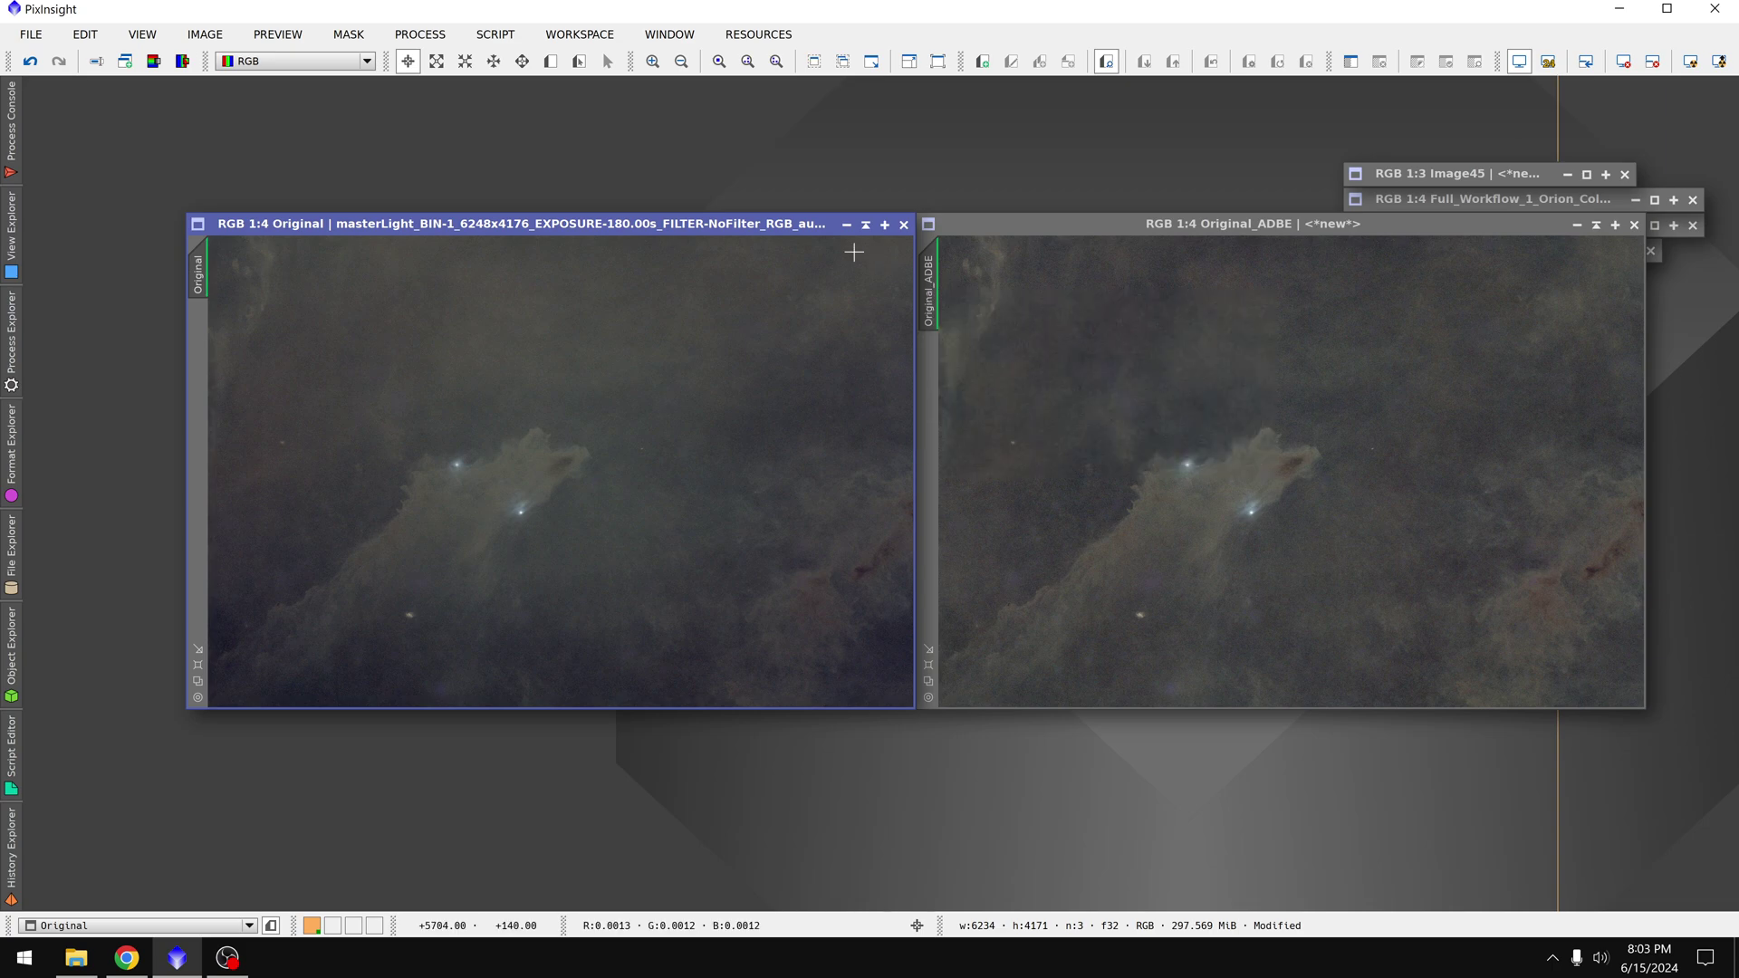
{"action": "left_click_drag", "start_coordinate": [794, 230], "coordinate": [684, 230]}
- Open Original_ADBE's History Explorer and inspect the AutomaticBackgroundExtractor step's settings
{"action": "right_click", "coordinate": [927, 291]}
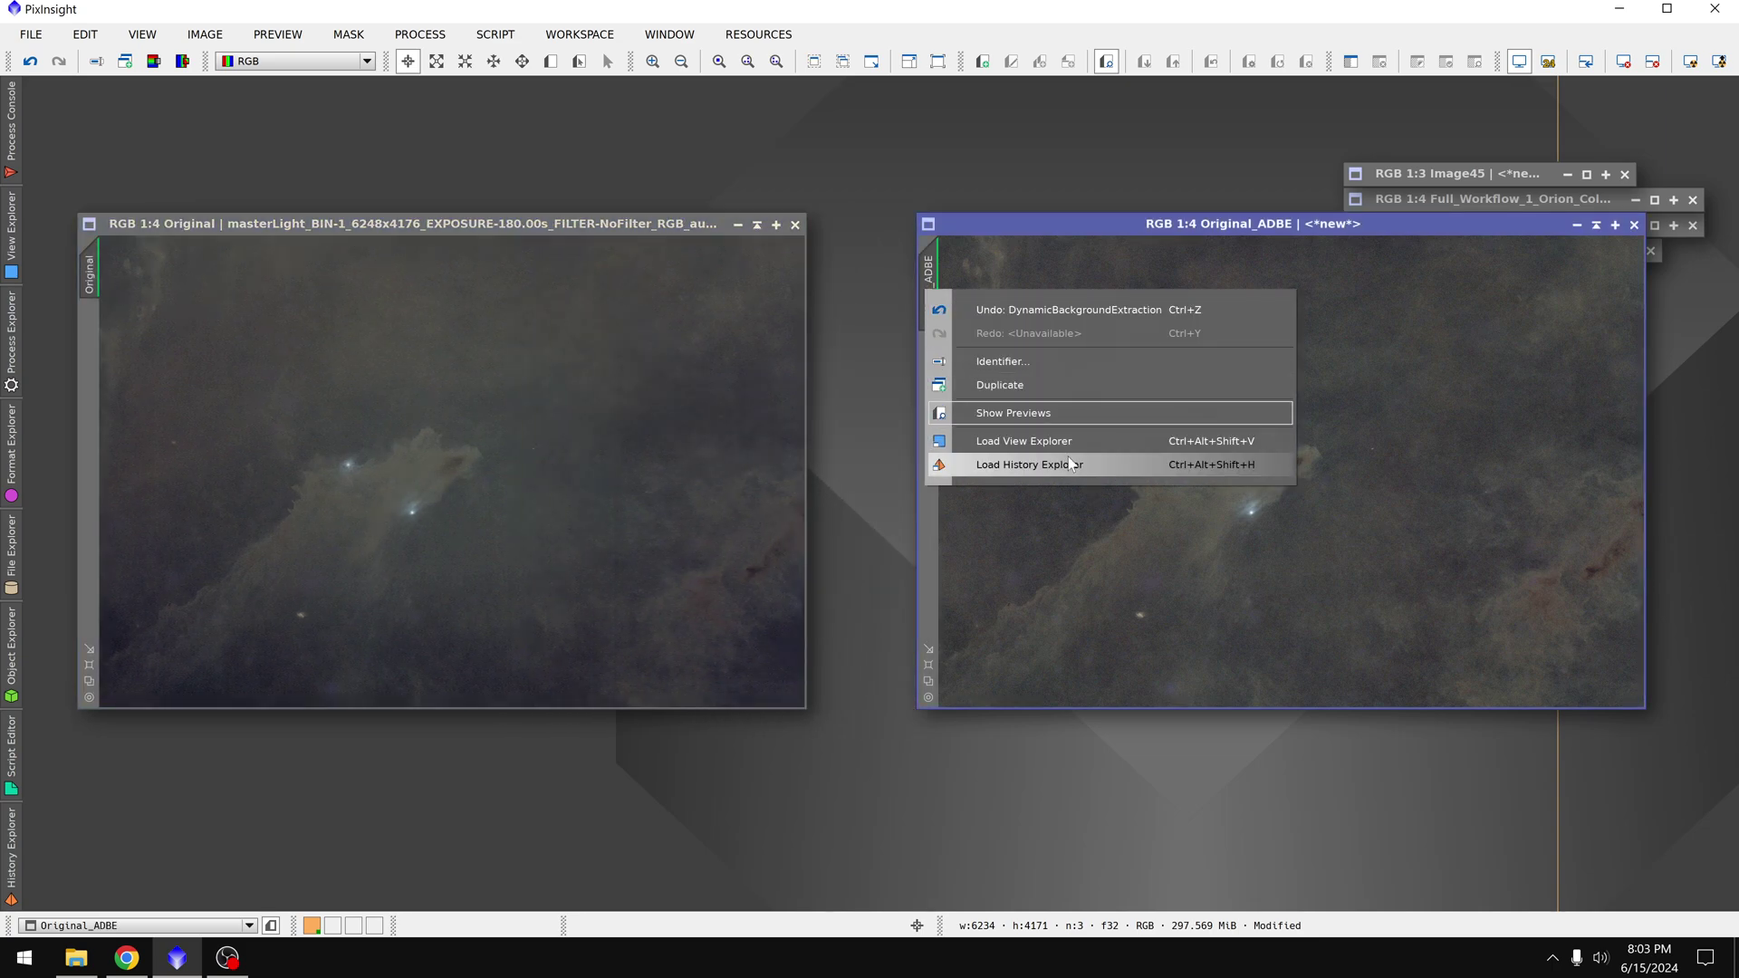
{"action": "left_click", "coordinate": [1100, 467]}
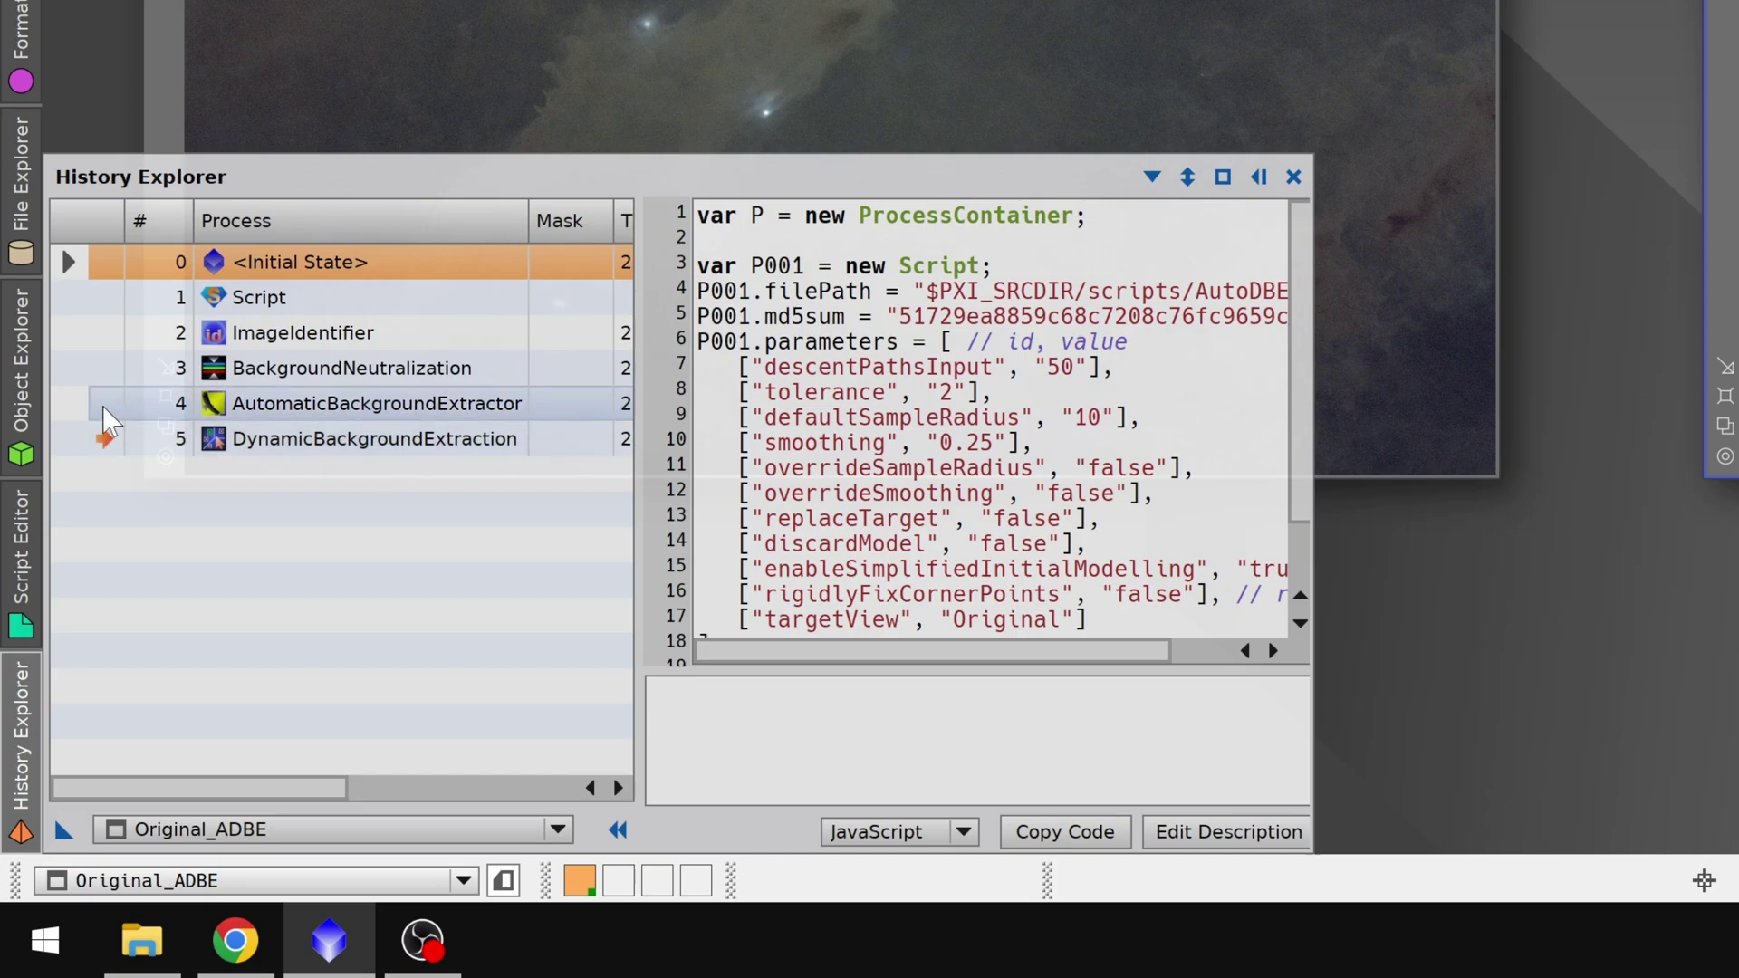
{"action": "left_click", "coordinate": [104, 408]}
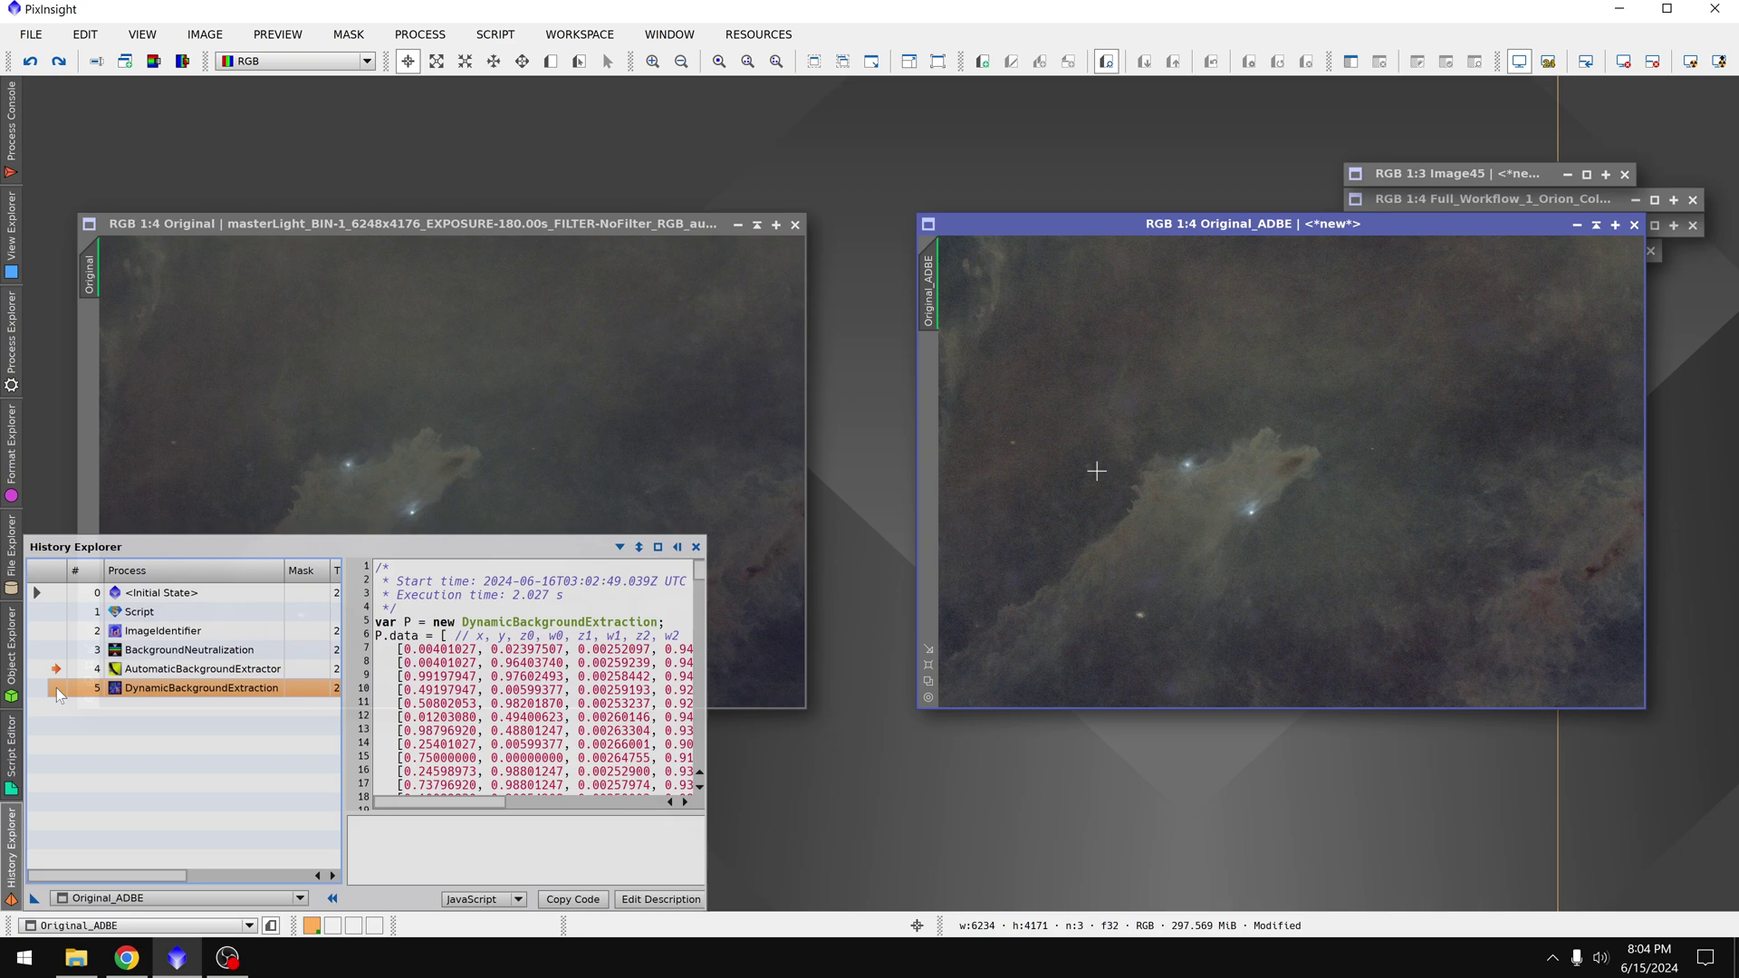
{"action": "left_click", "coordinate": [101, 437]}
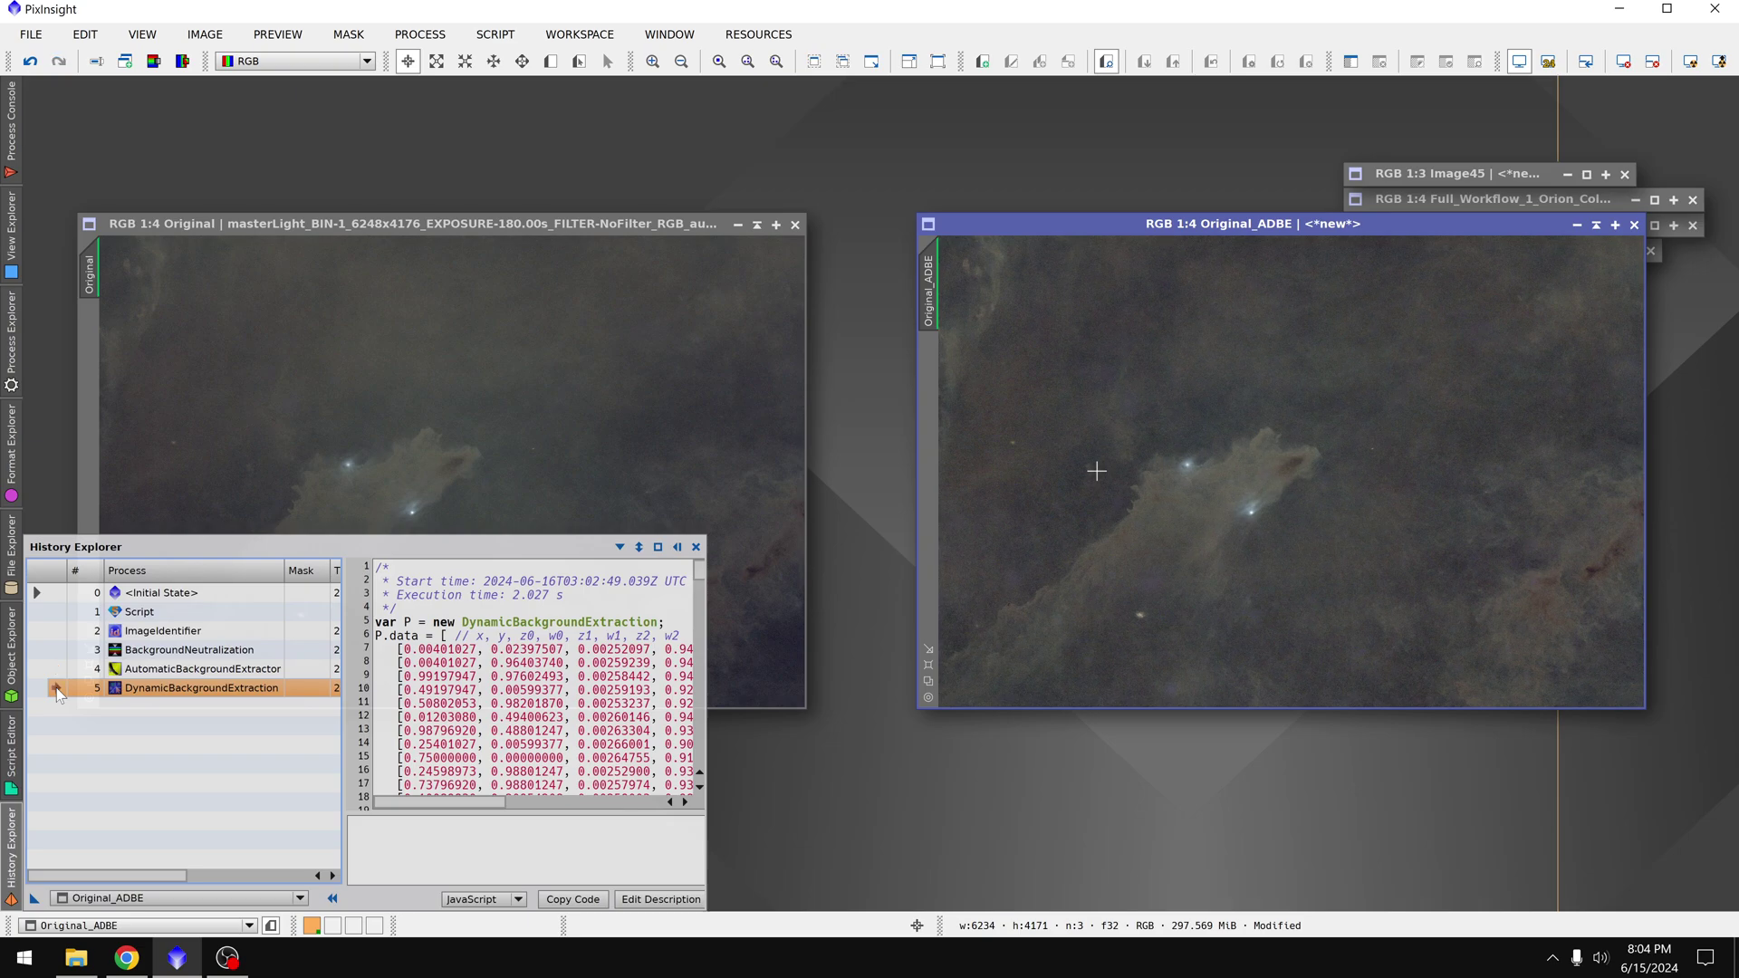
- Step the image back to ImageIdentifier, then forward to the final DynamicBackgroundExtraction state
{"action": "left_click", "coordinate": [55, 690]}
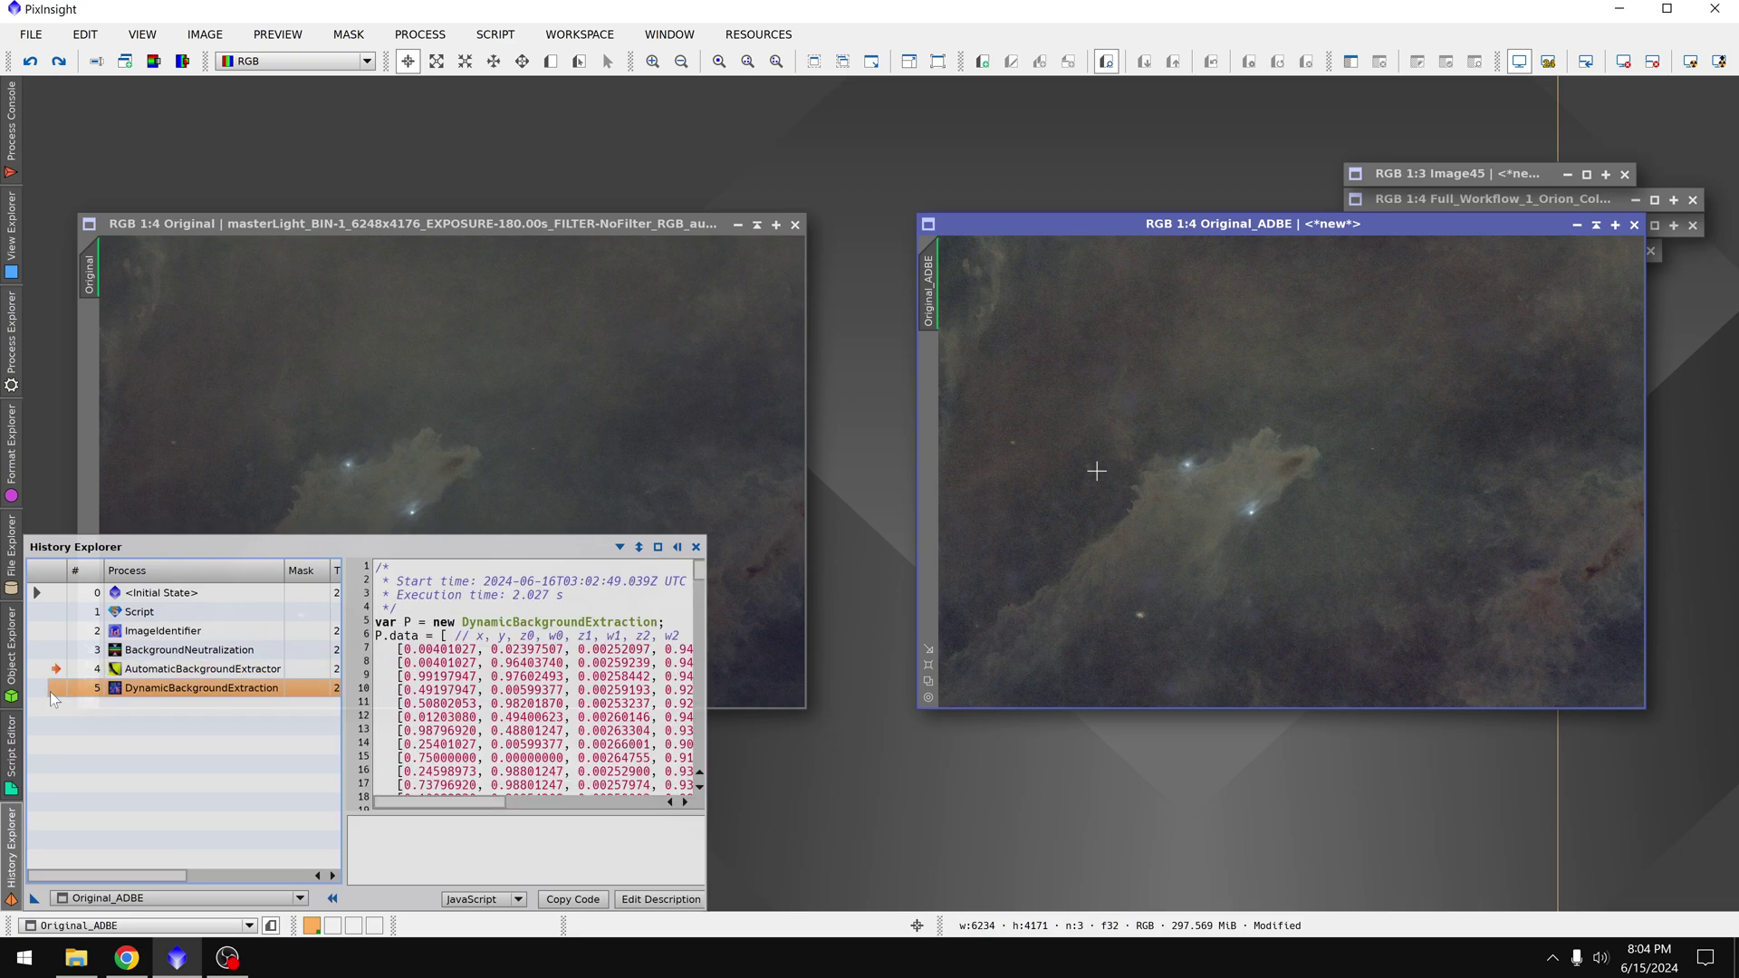
{"action": "left_click", "coordinate": [53, 670]}
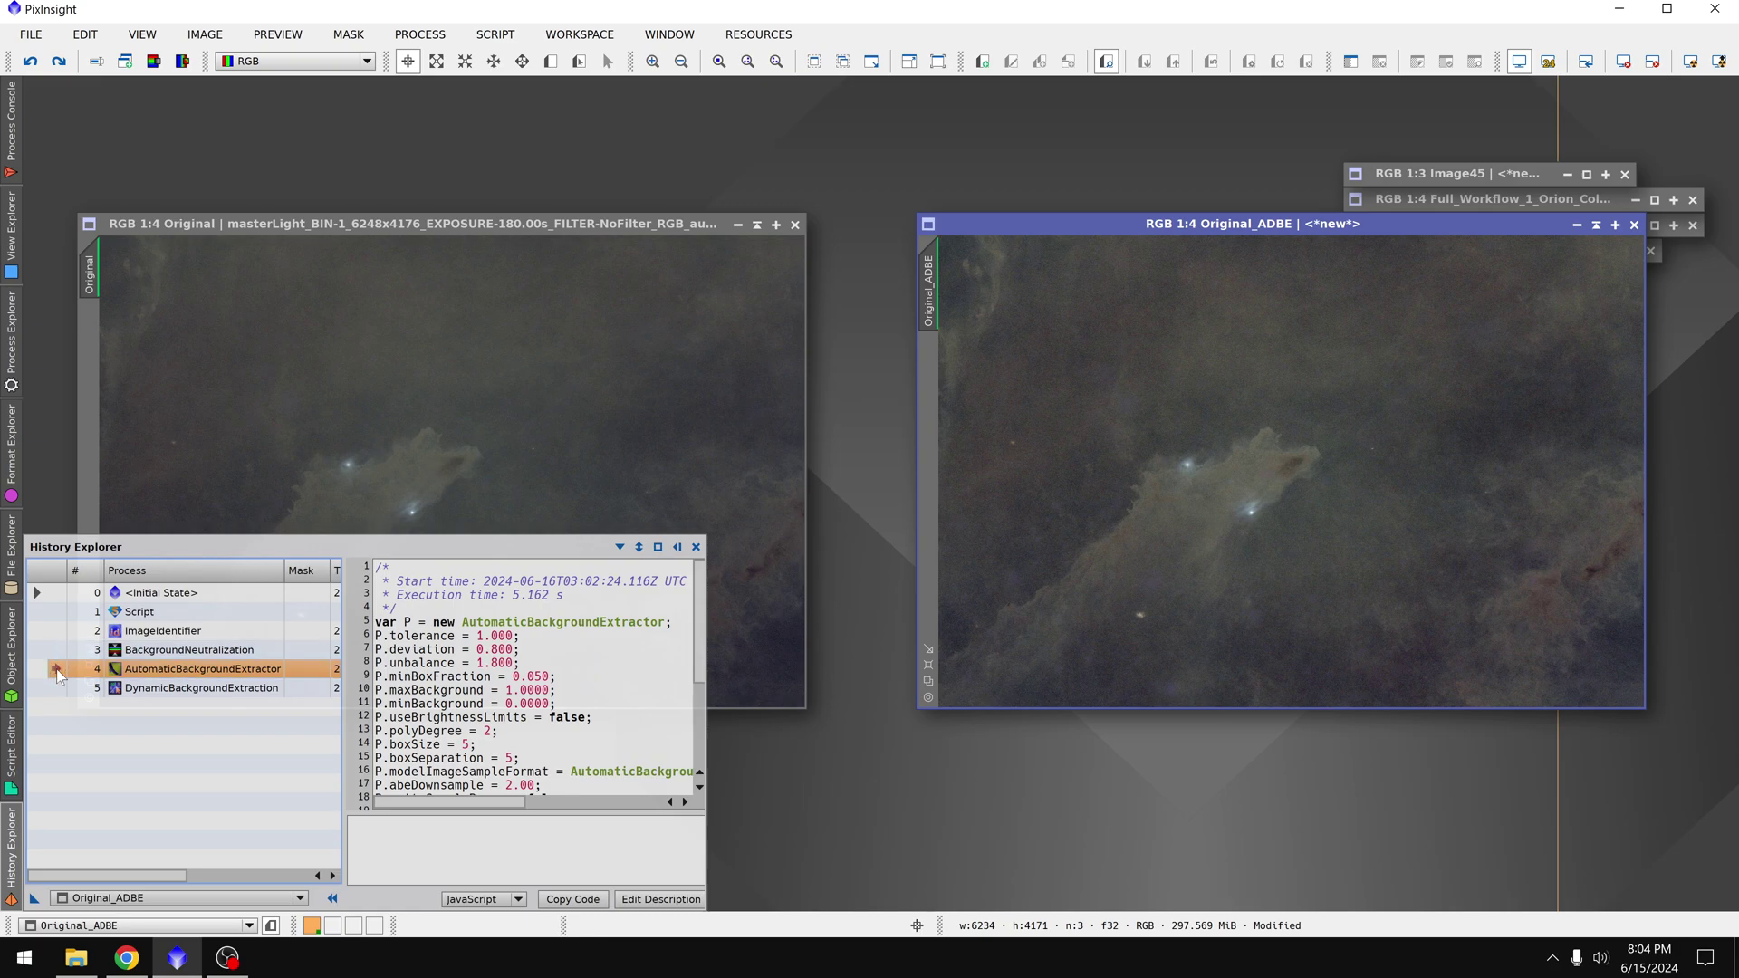
{"action": "left_click", "coordinate": [56, 653]}
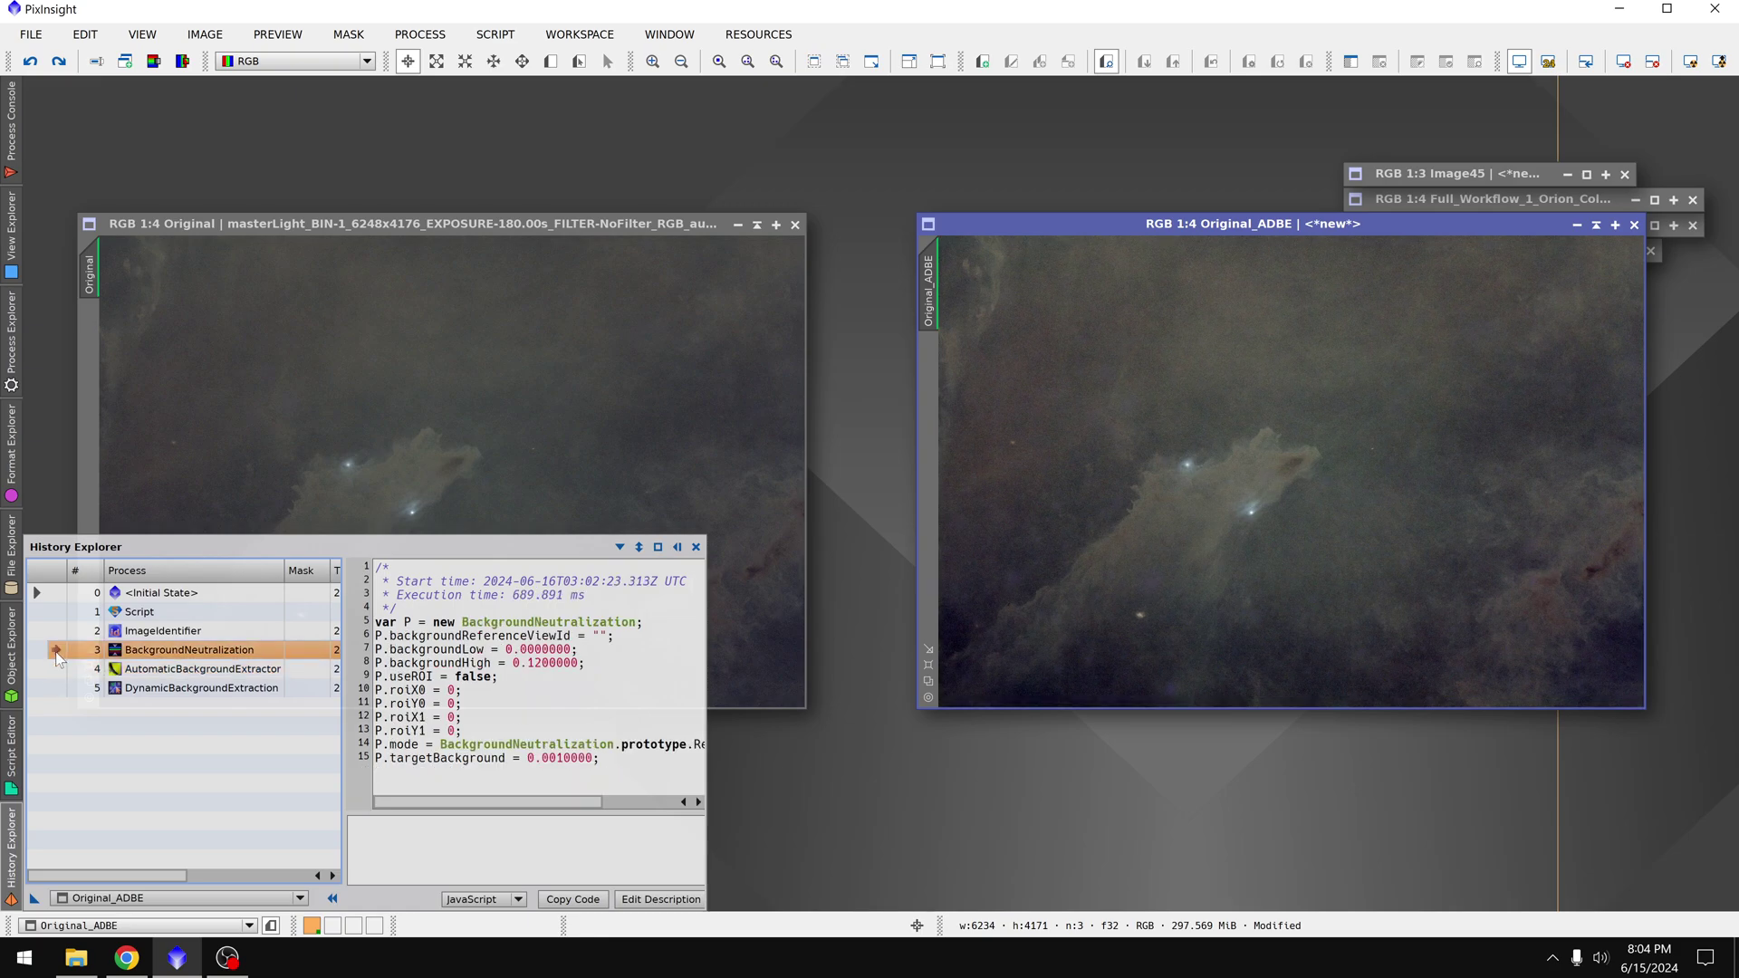
{"action": "left_click", "coordinate": [55, 654]}
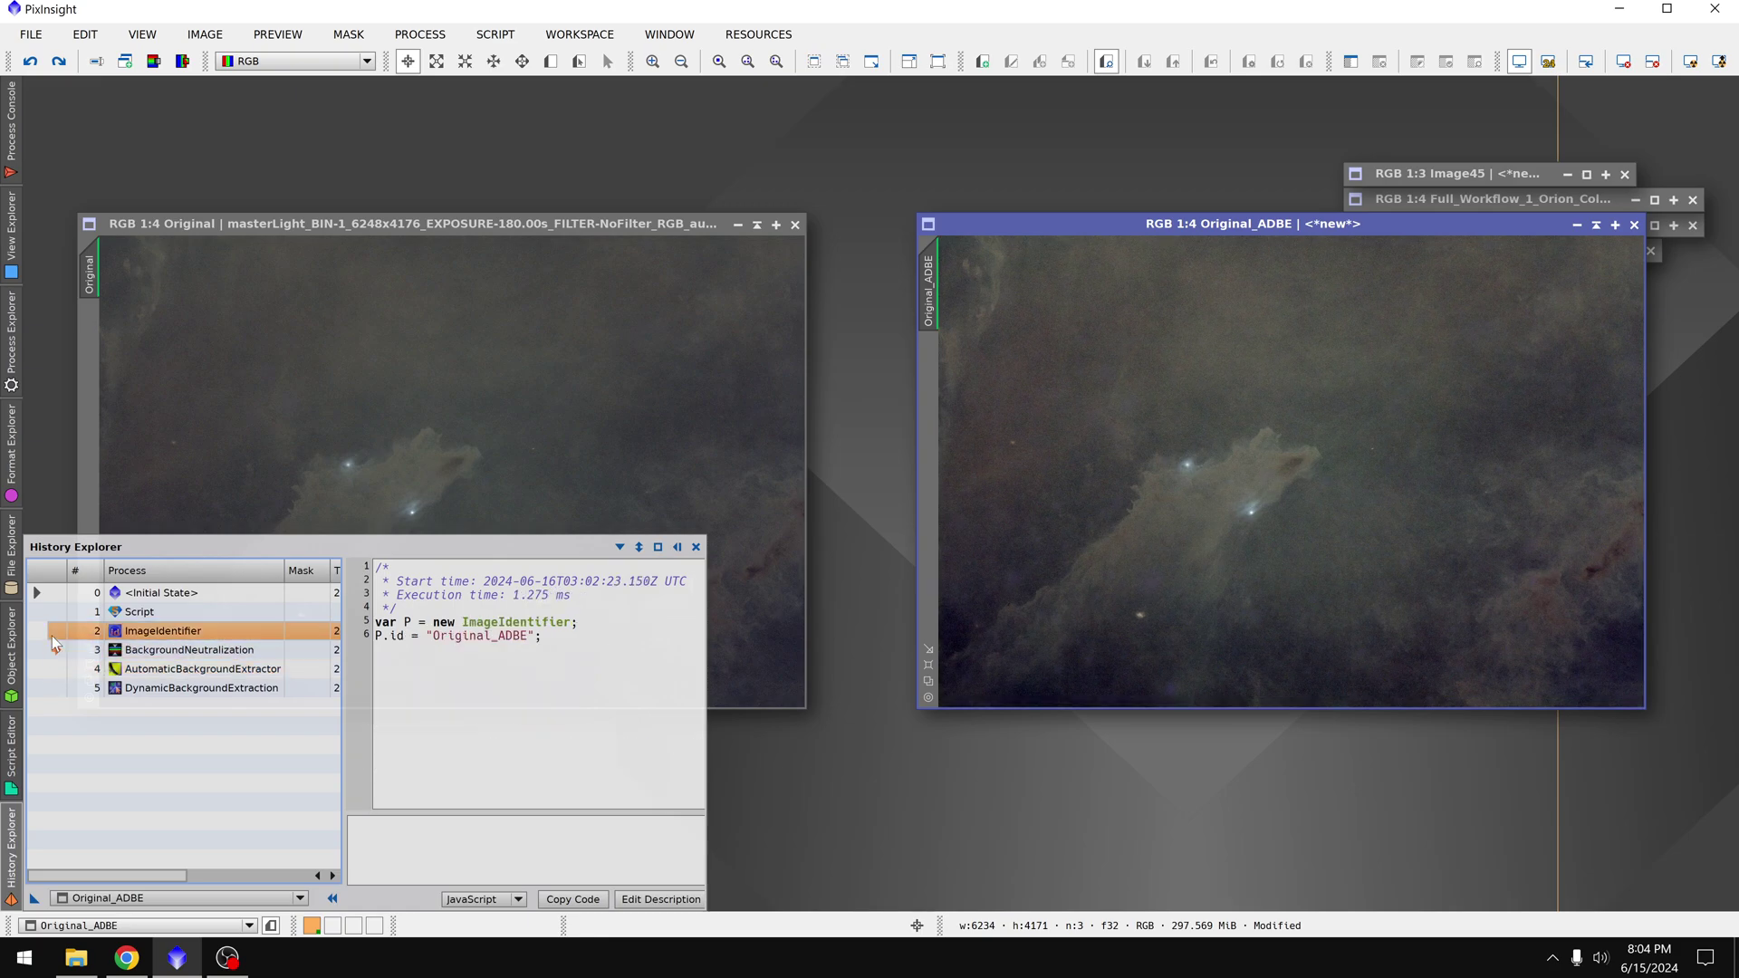
{"action": "left_click", "coordinate": [55, 652]}
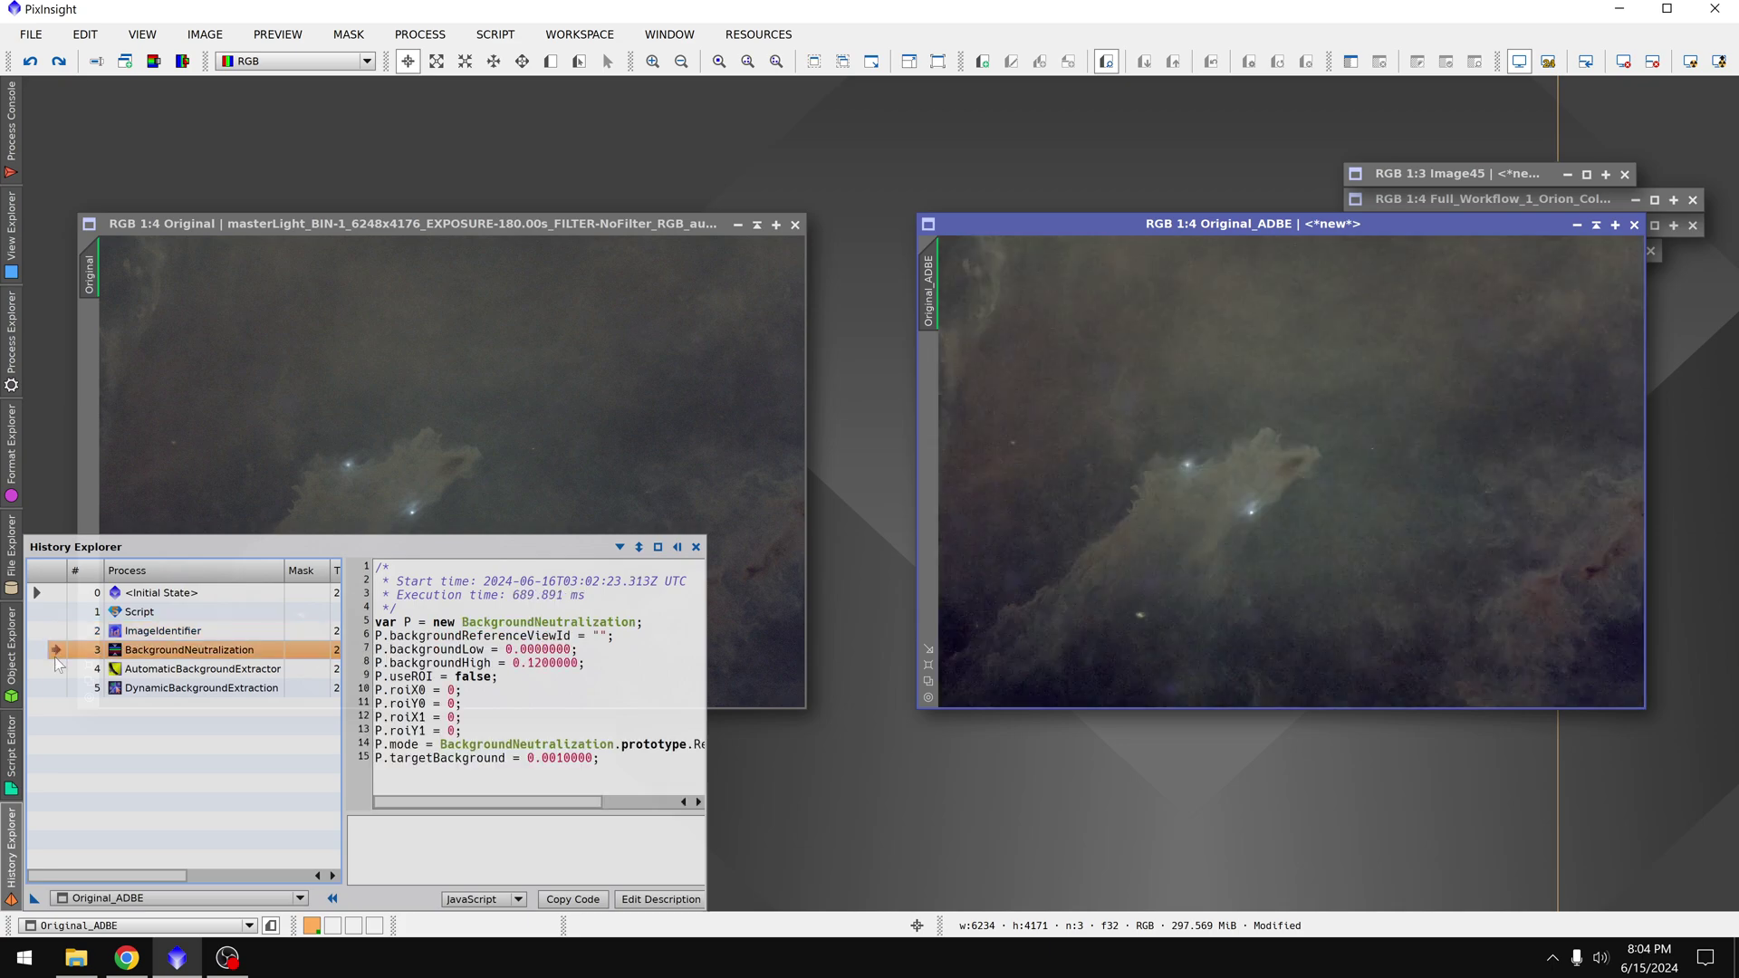
{"action": "left_click", "coordinate": [56, 670]}
{"action": "left_click", "coordinate": [57, 688]}
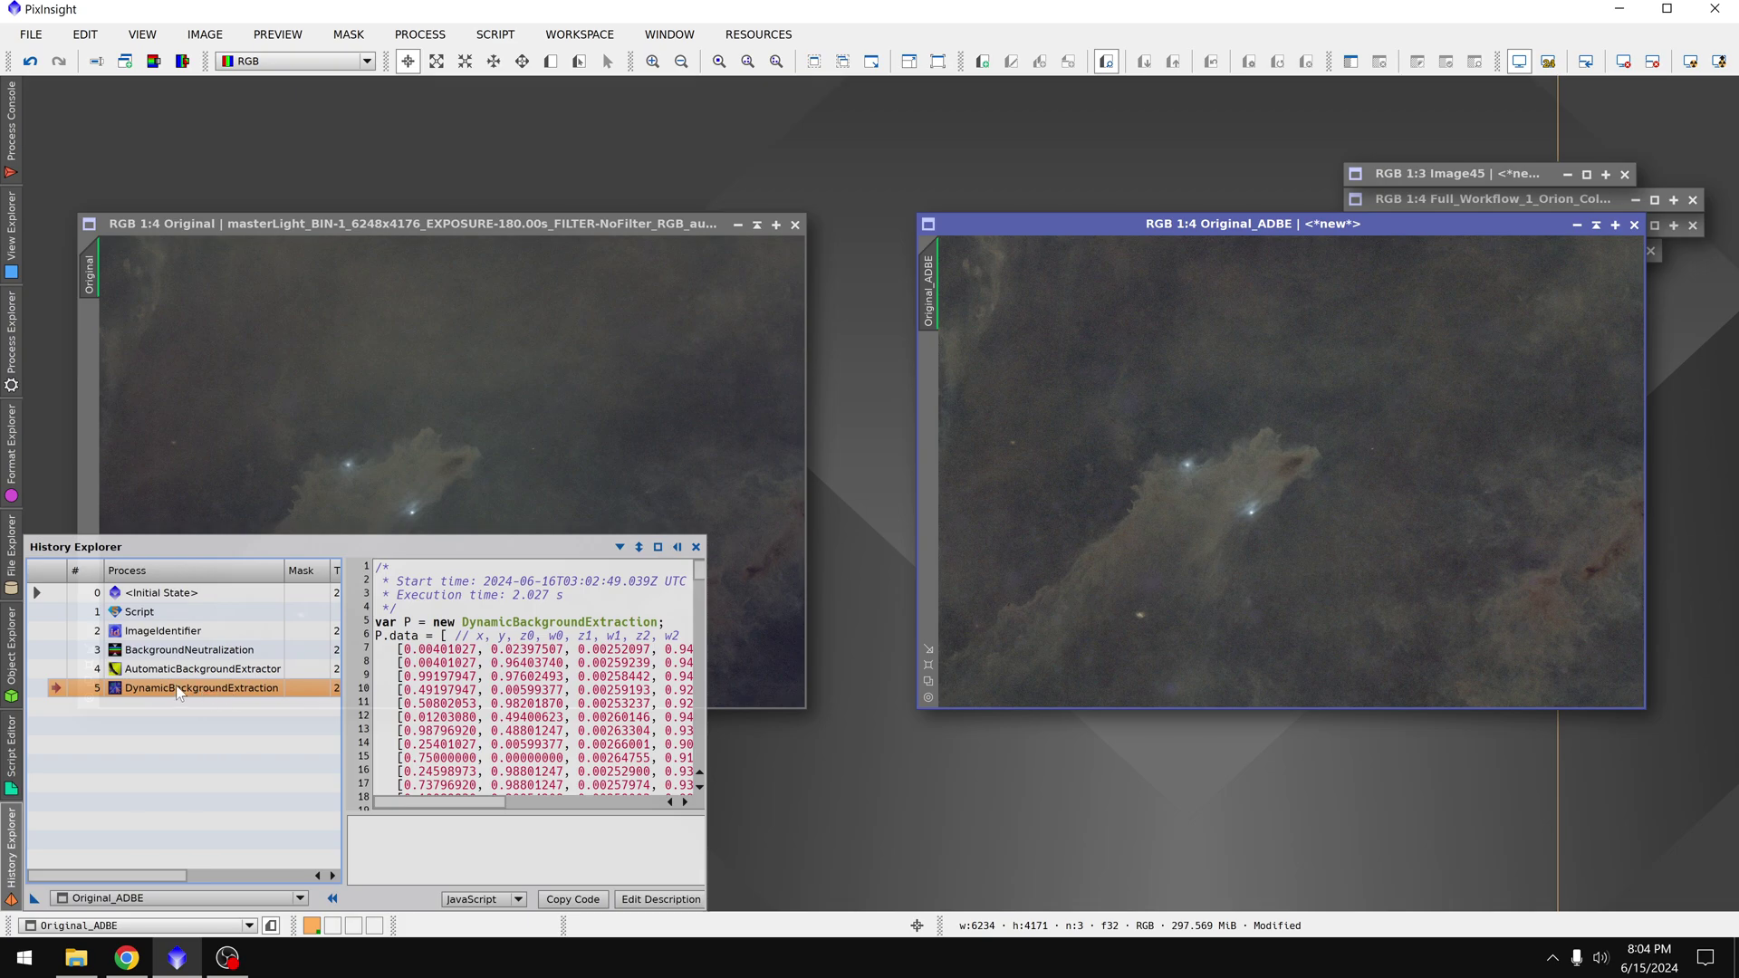
- Reopen DBE from its history entry and switch correction from Subtraction to Division
{"action": "double_click", "coordinate": [201, 689]}
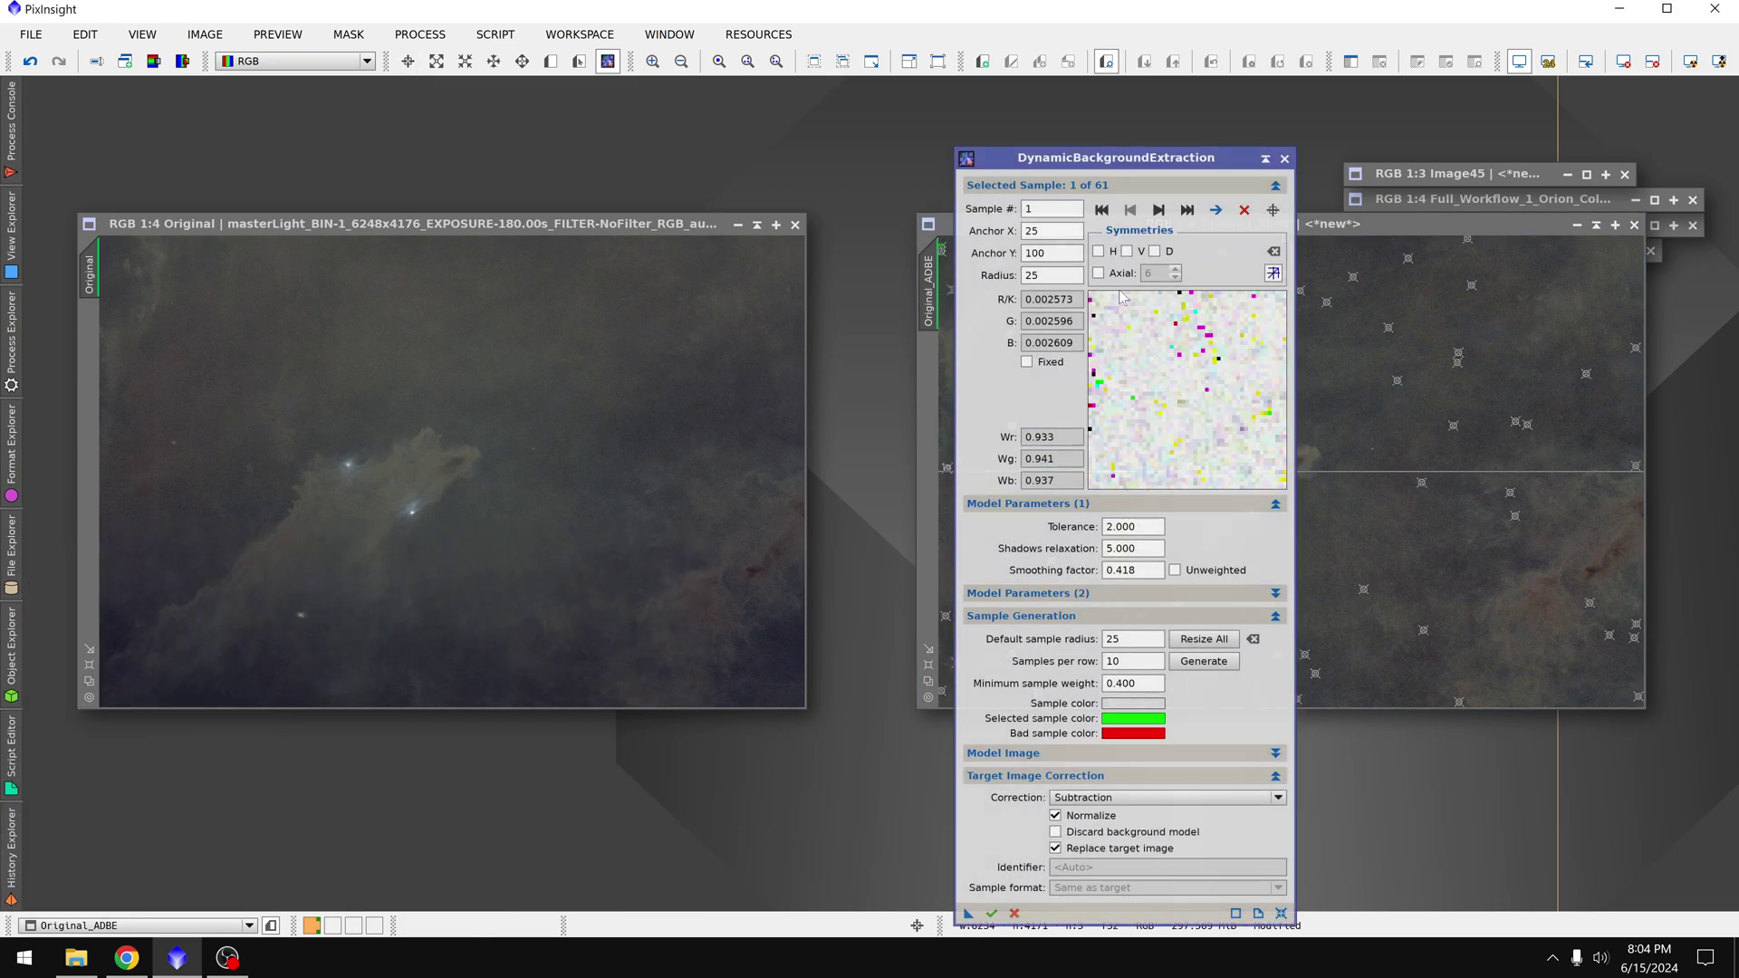
{"action": "left_click_drag", "start_coordinate": [1100, 152], "coordinate": [704, 146]}
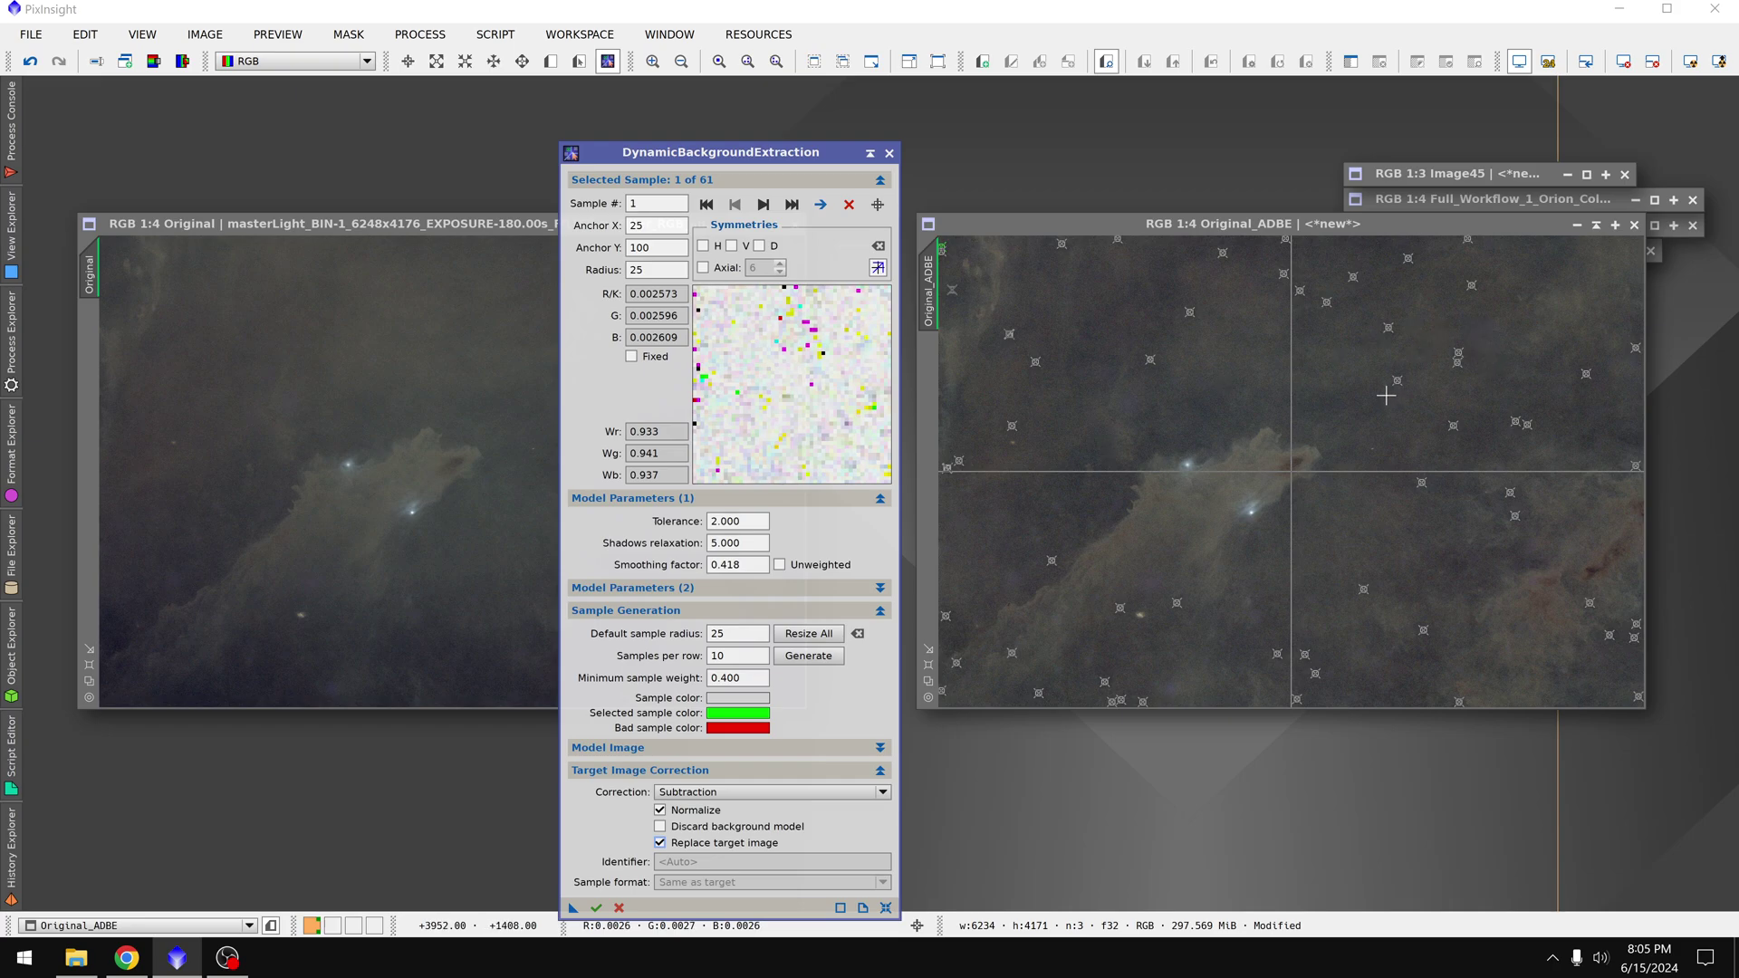
{"action": "left_click", "coordinate": [790, 795]}
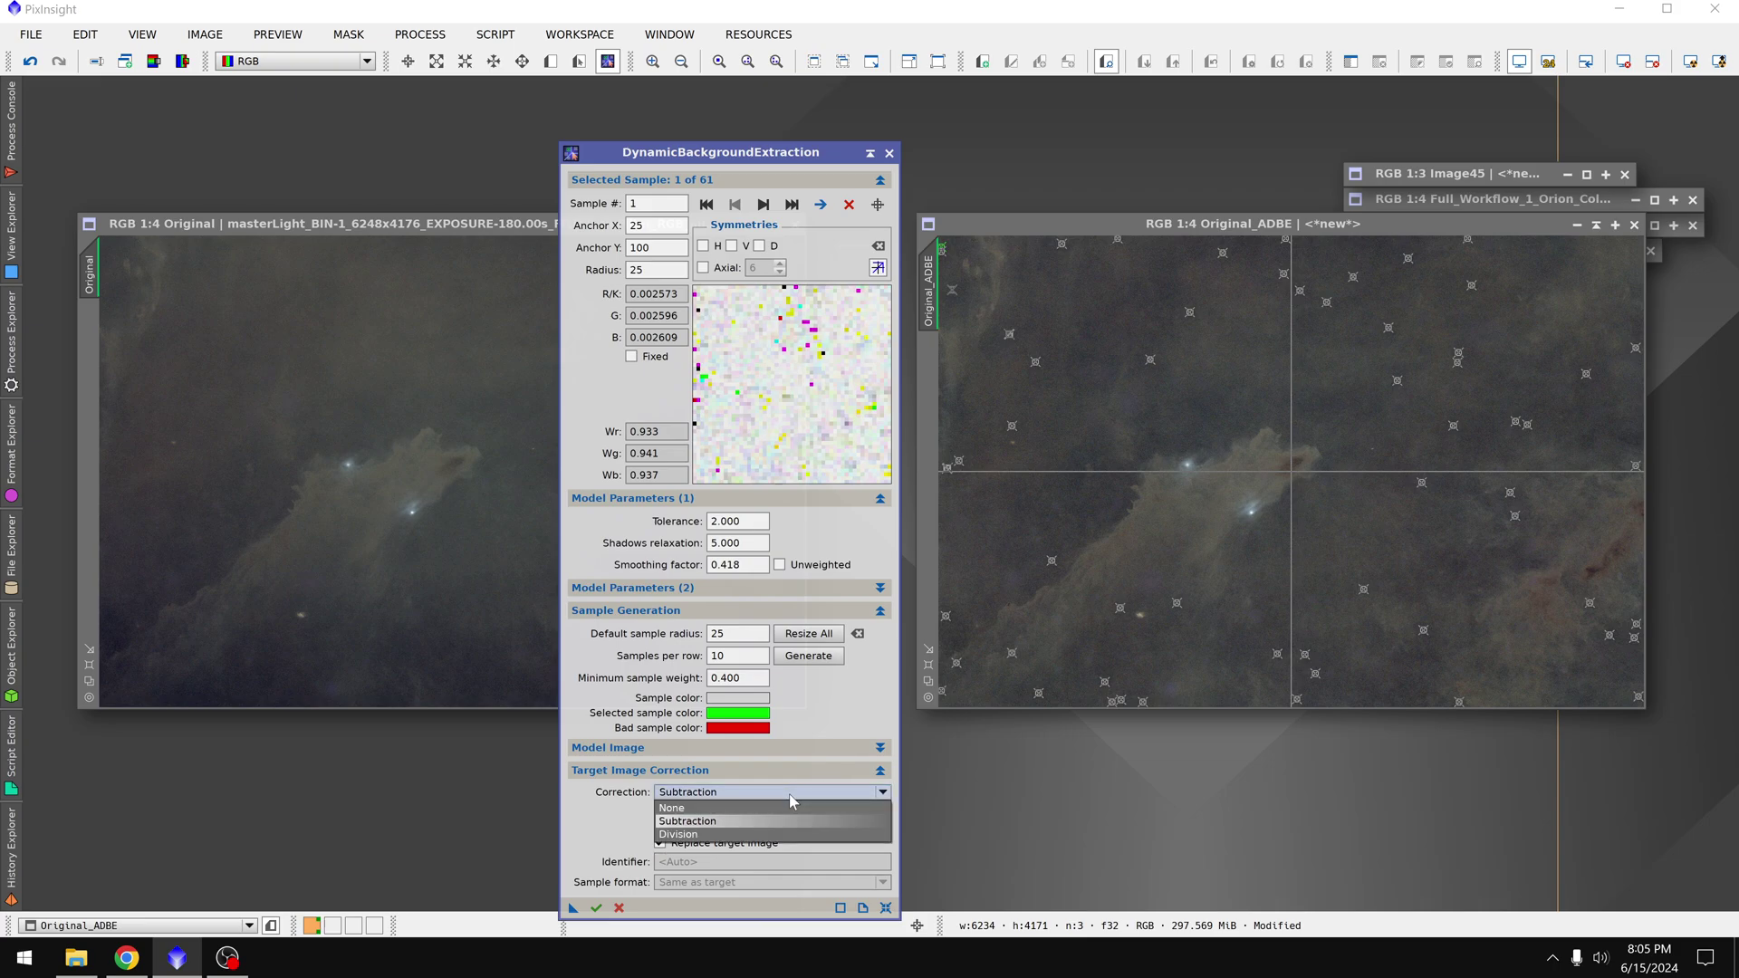
{"action": "left_click", "coordinate": [759, 833]}
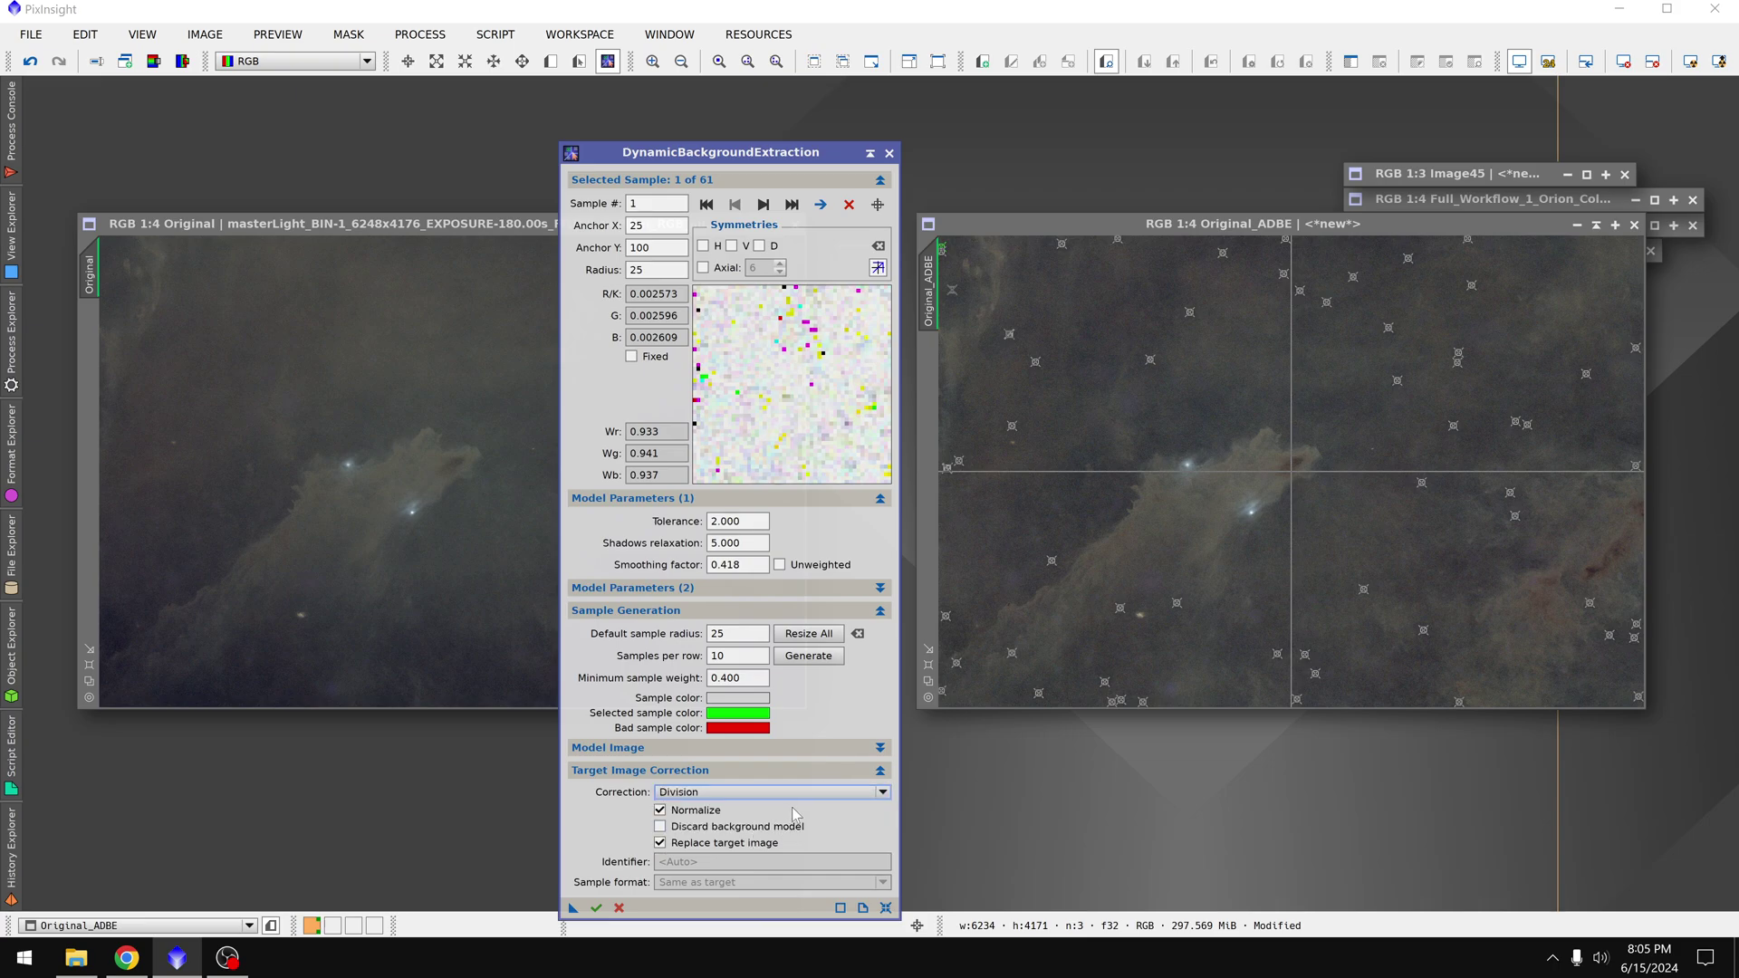
{"action": "mouse_move", "coordinate": [738, 523]}
- Save the division-mode DBE as a process icon named DBEV1, then close the DBE window
{"action": "left_click_drag", "start_coordinate": [691, 161], "coordinate": [754, 107]}
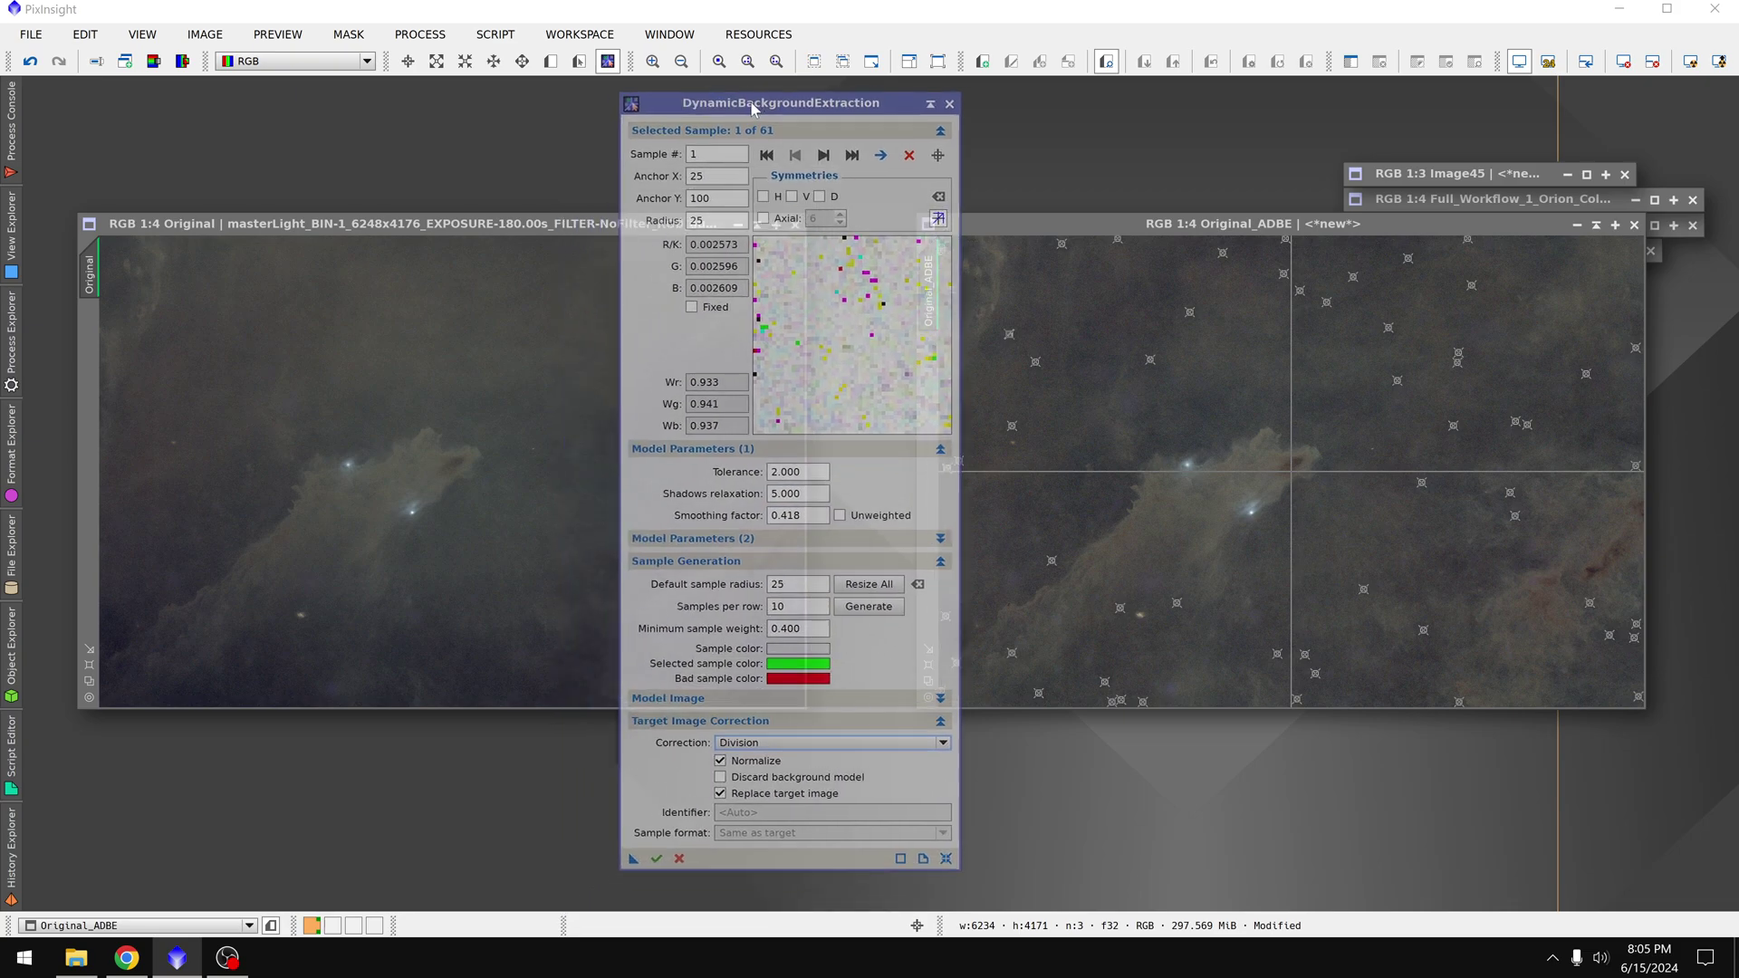
{"action": "left_click_drag", "start_coordinate": [637, 854], "coordinate": [460, 834]}
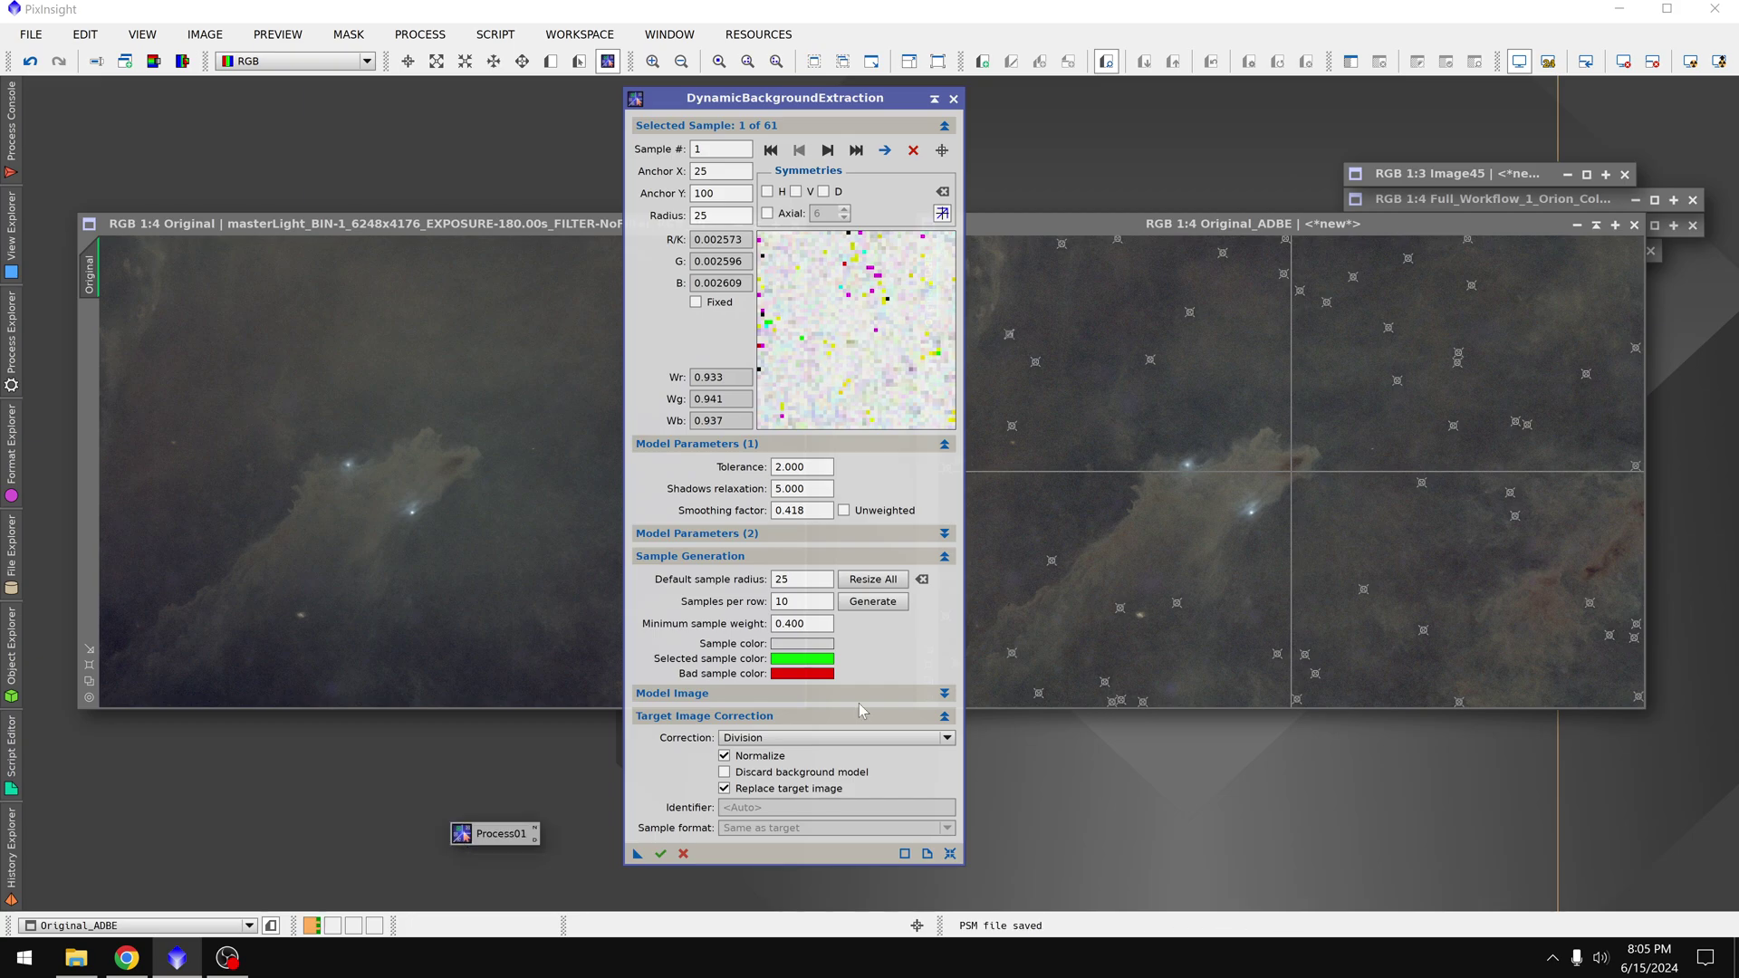
{"action": "left_click", "coordinate": [535, 828]}
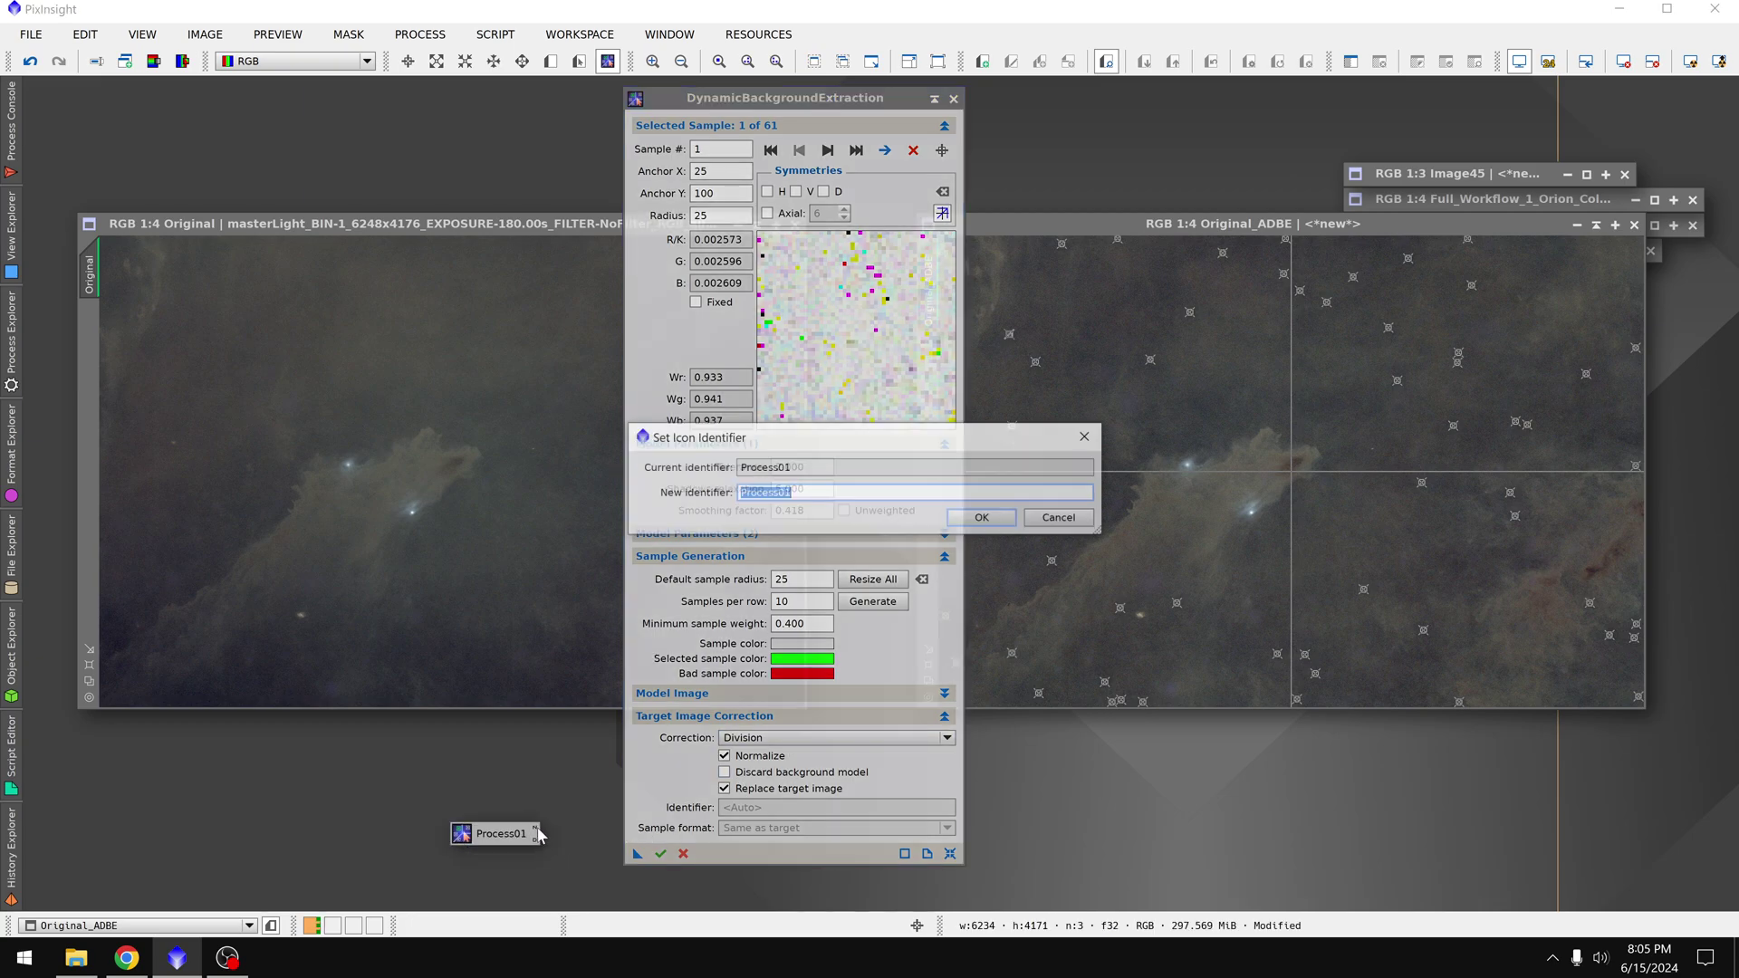
{"action": "type", "text": "DBEV"}
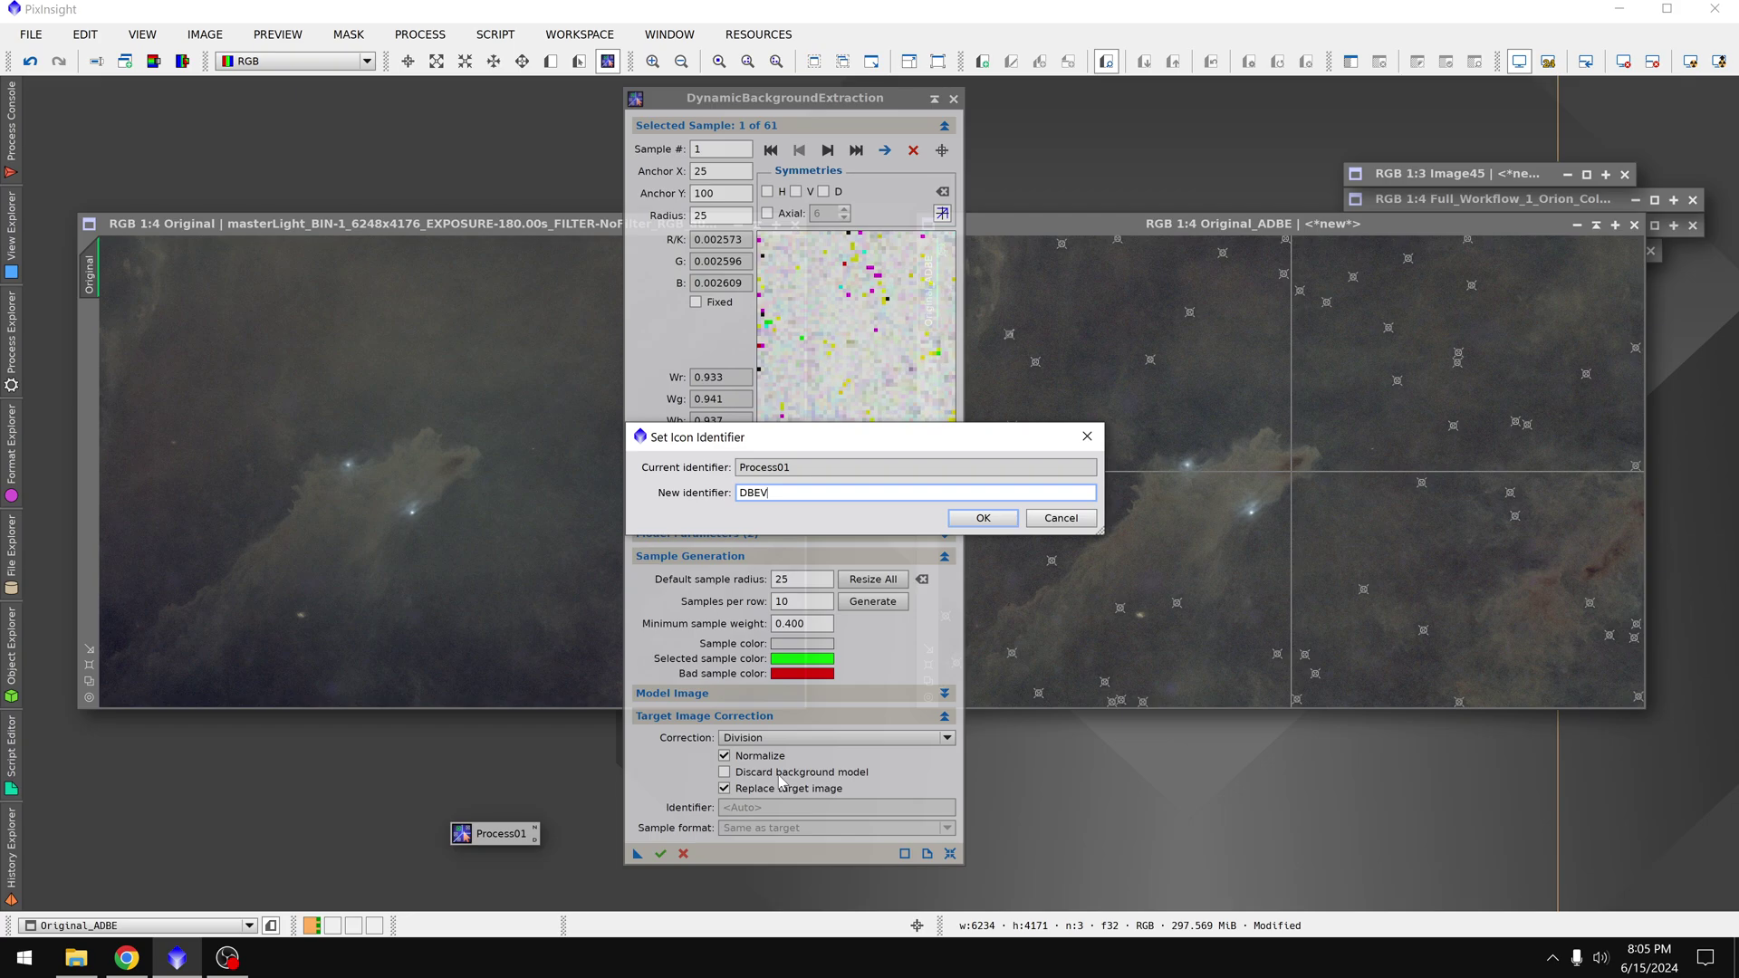
{"action": "type", "text": "1"}
{"action": "left_click", "coordinate": [1006, 523]}
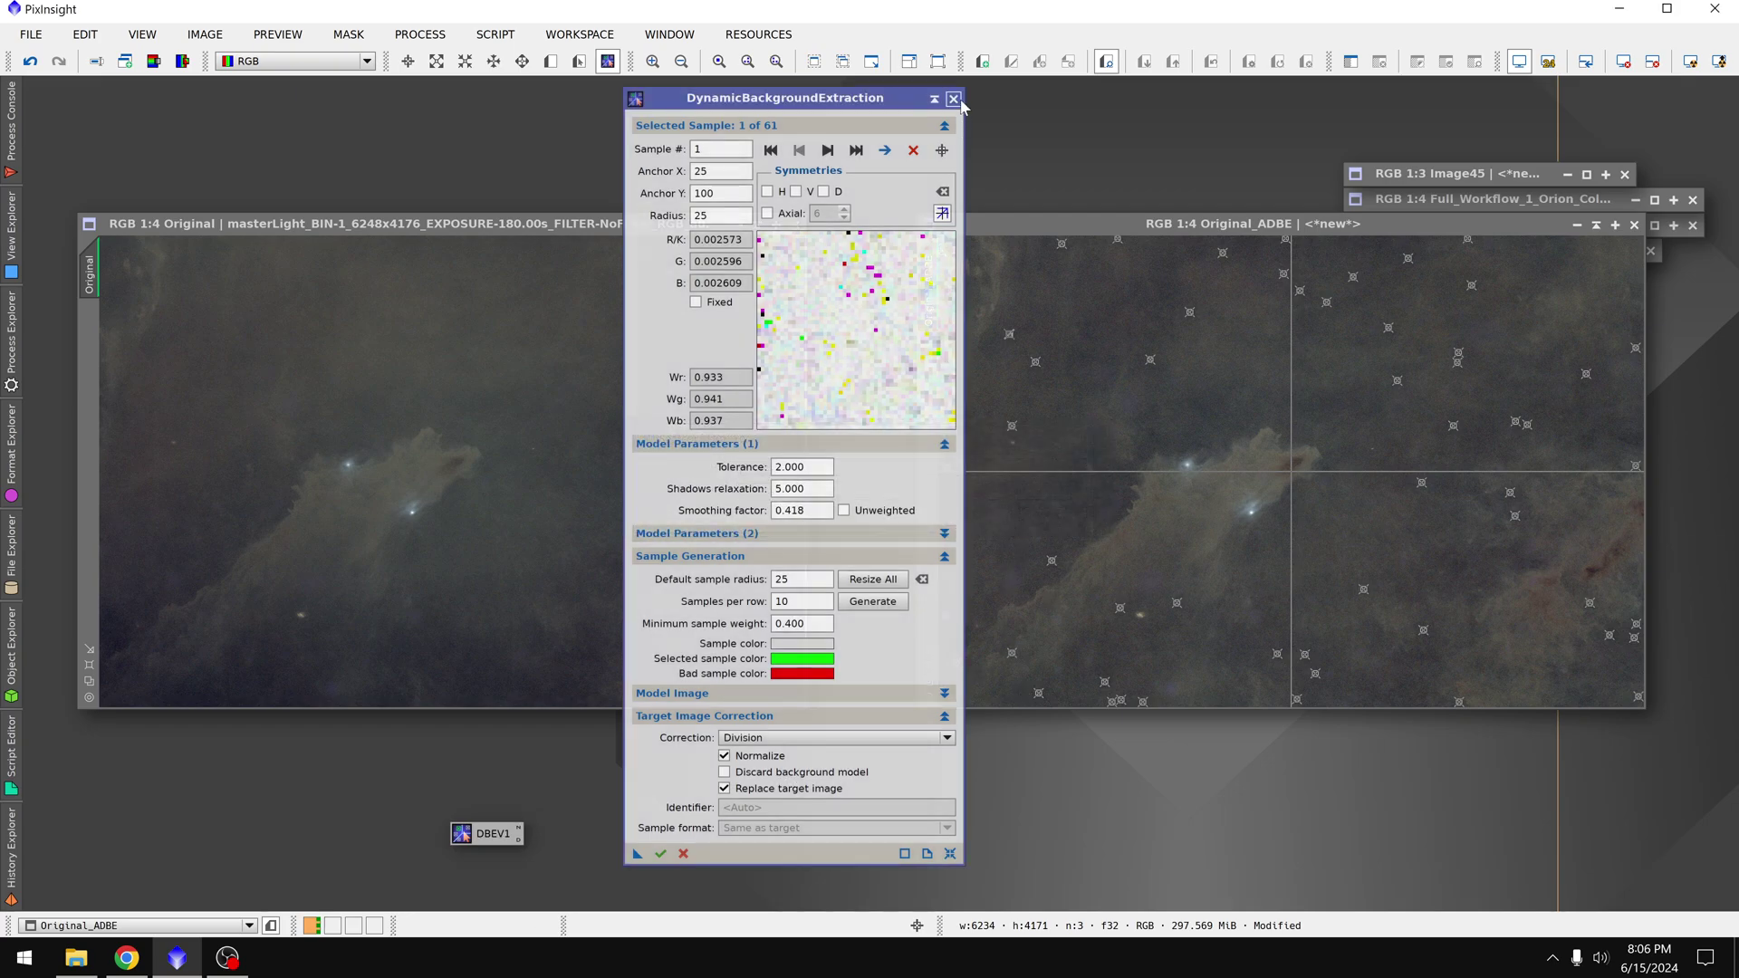
{"action": "left_click", "coordinate": [952, 98]}
{"action": "left_click", "coordinate": [912, 525]}
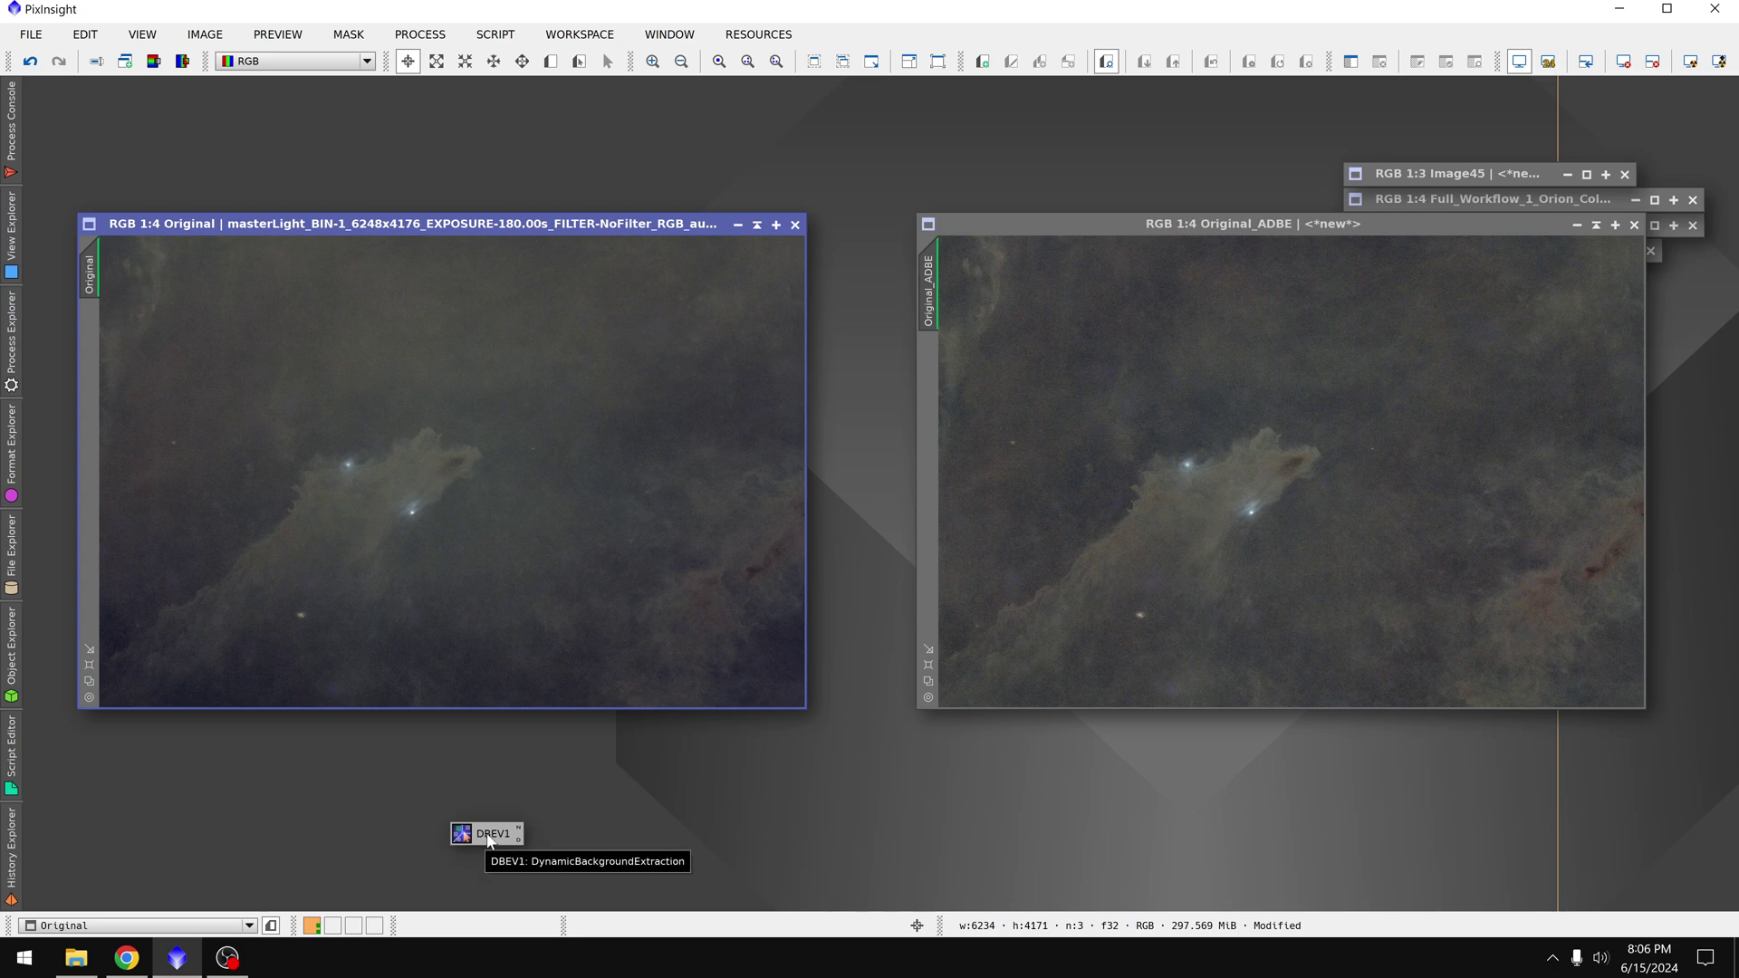
- Load the DBEV1 setup onto Original, add one background sample, and run division-mode DBE
{"action": "left_click_drag", "start_coordinate": [492, 845], "coordinate": [743, 685]}
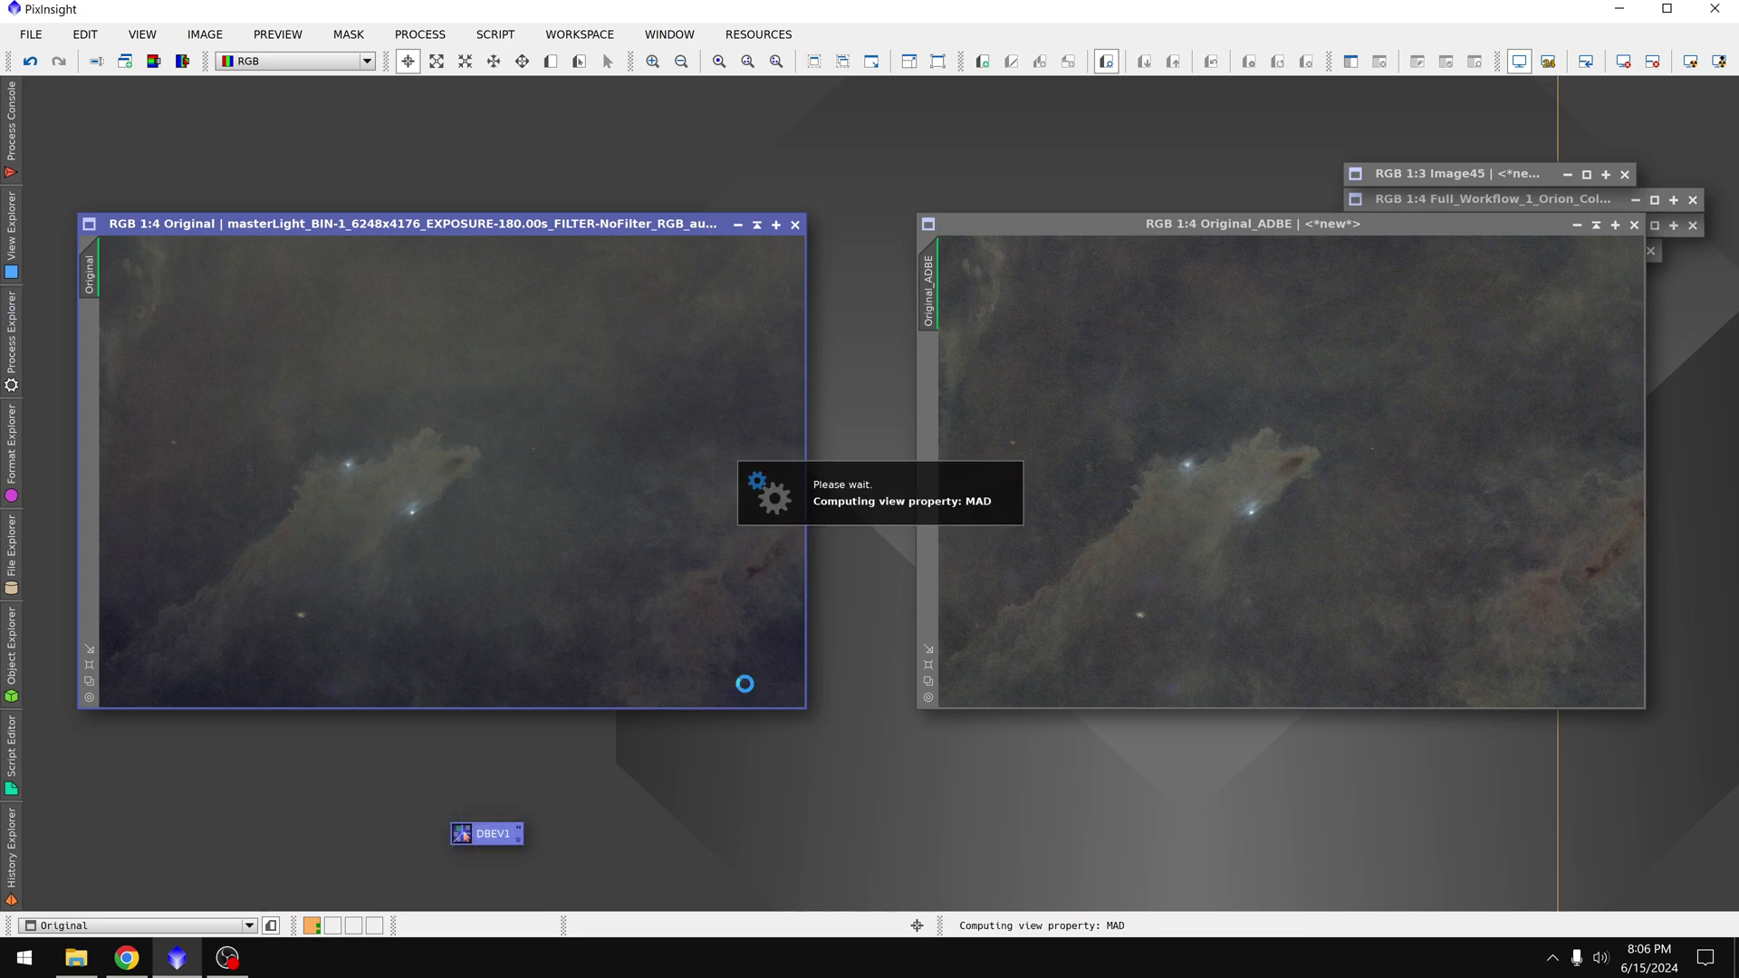
{"action": "left_click_drag", "start_coordinate": [790, 99], "coordinate": [1020, 109]}
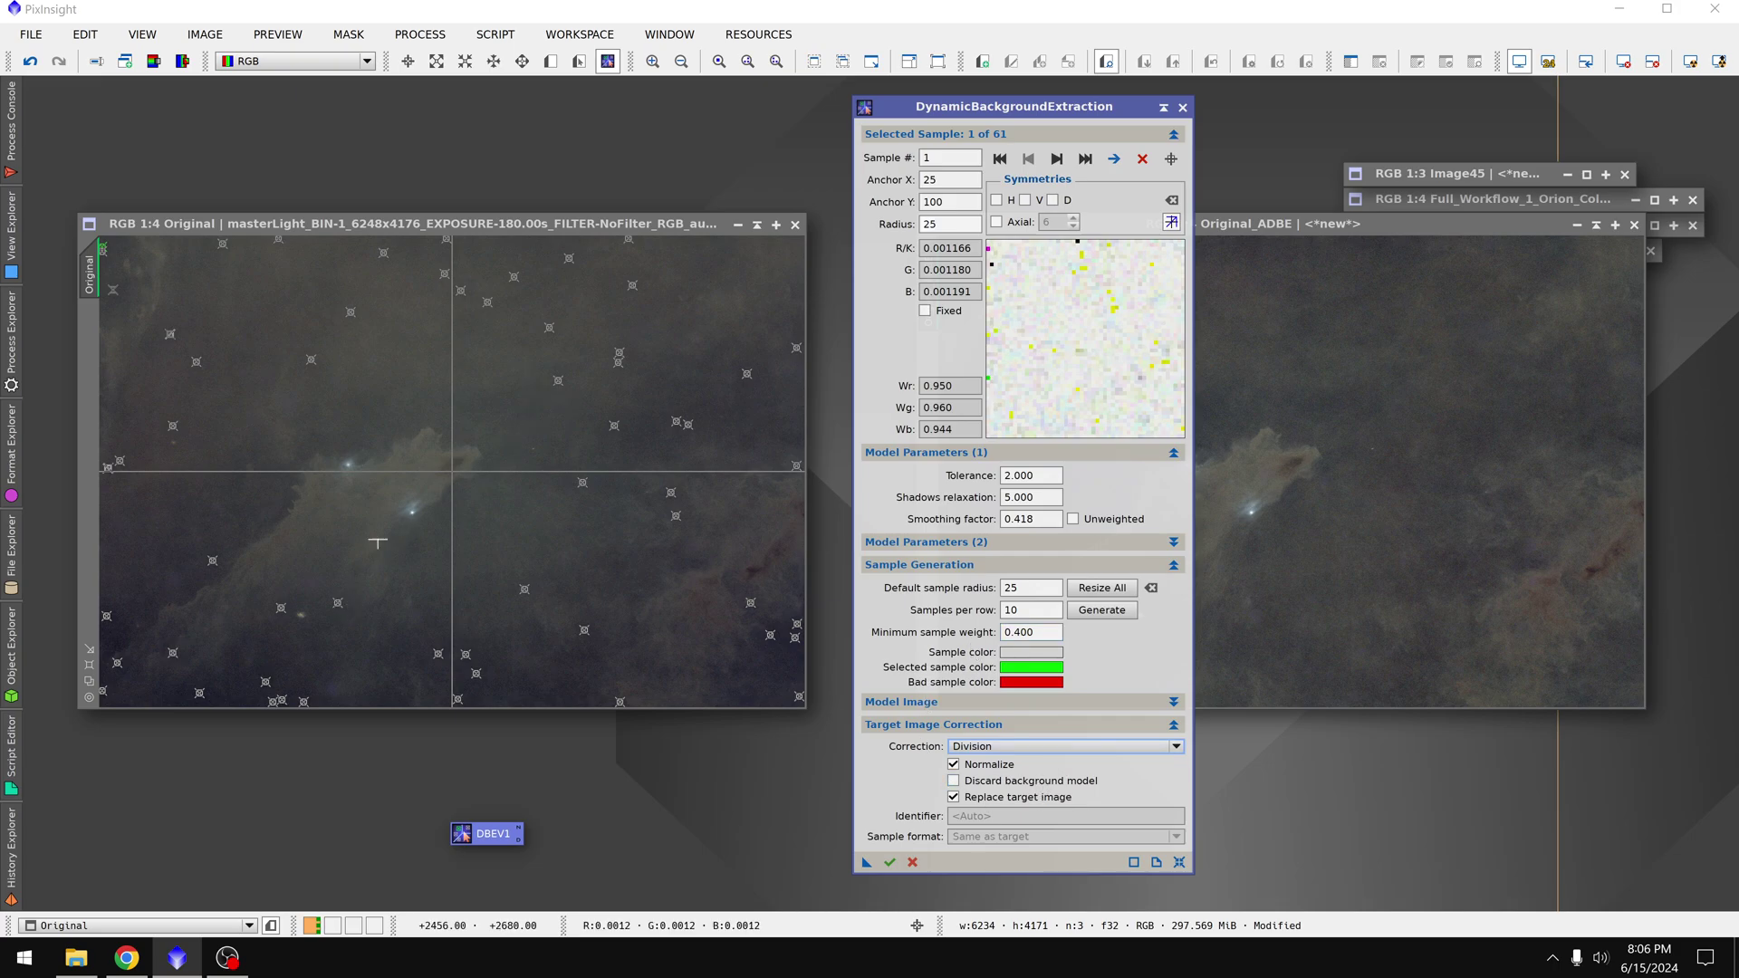
{"action": "left_click", "coordinate": [474, 423]}
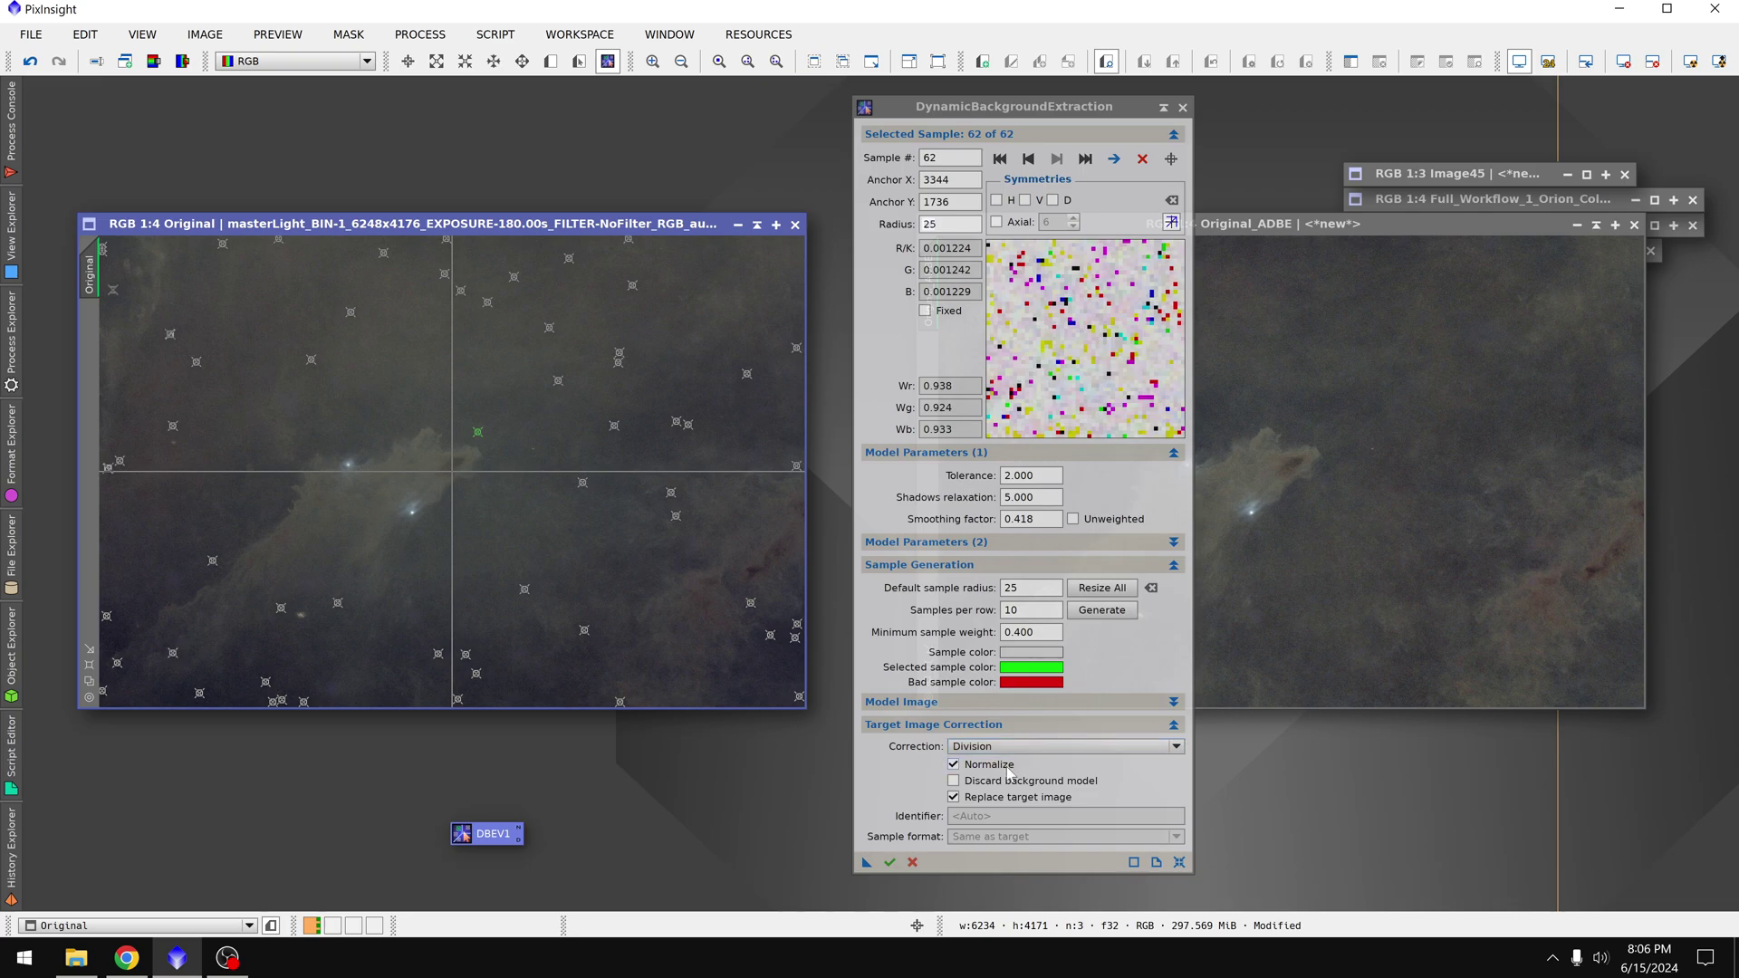
{"action": "left_click", "coordinate": [890, 863]}
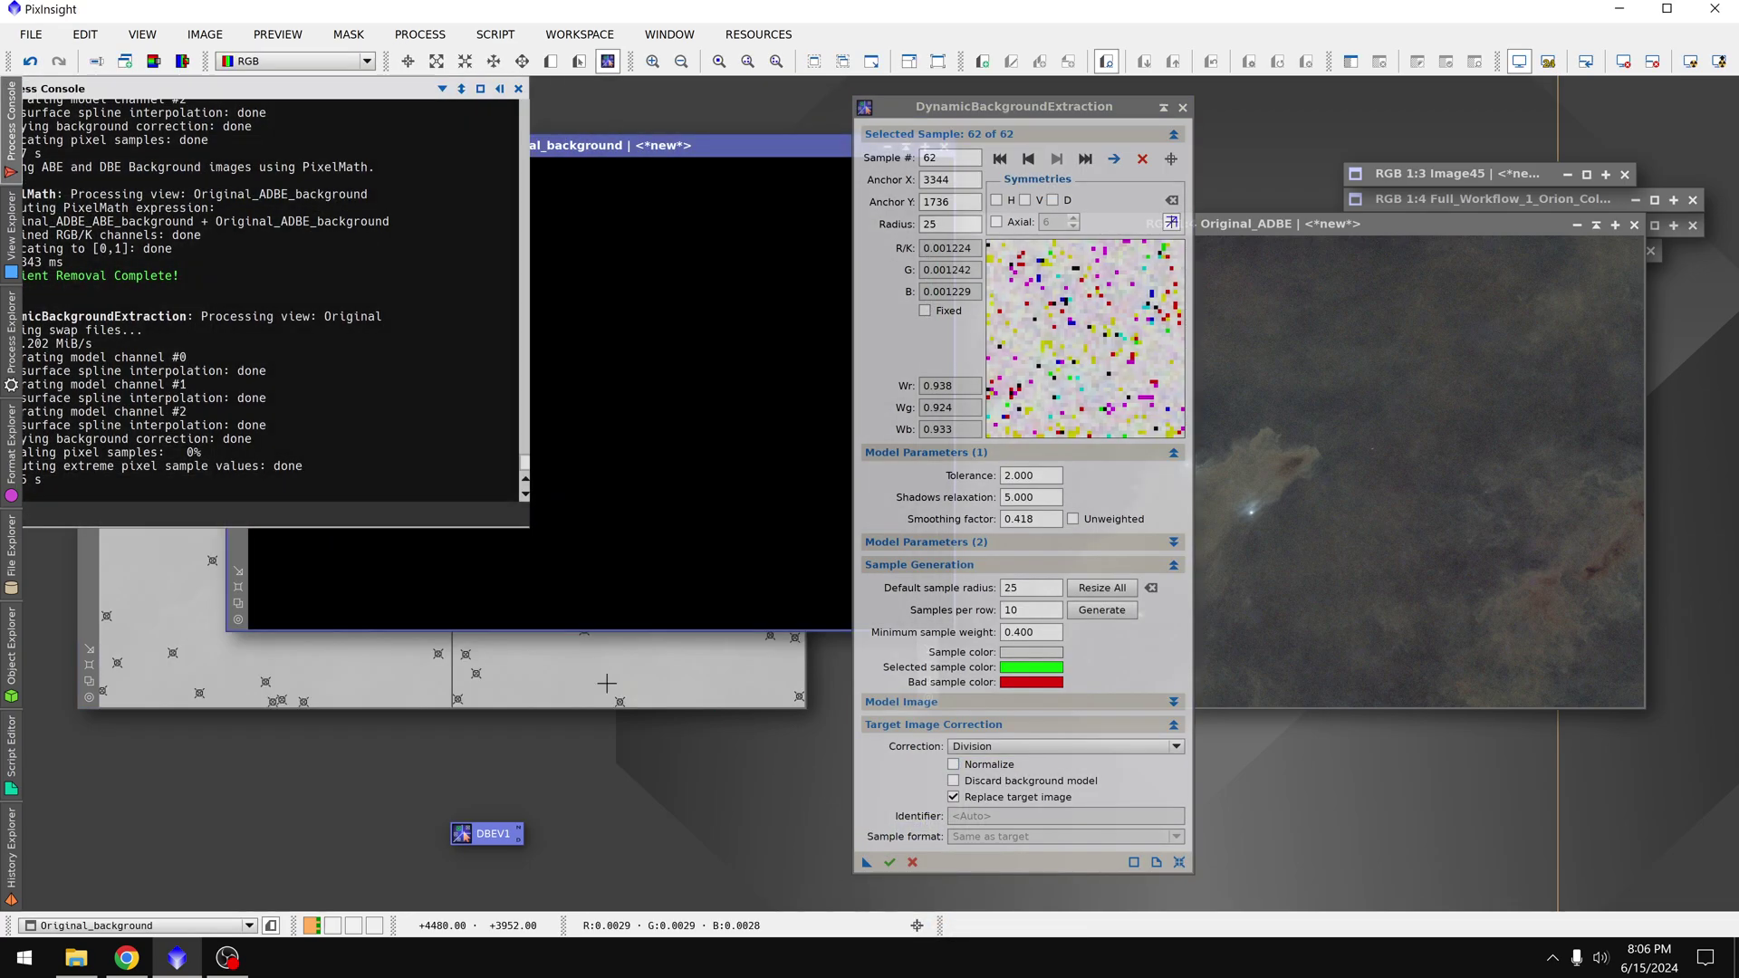
- Close the extracted background image and end the DBE session
{"action": "left_click", "coordinate": [751, 225]}
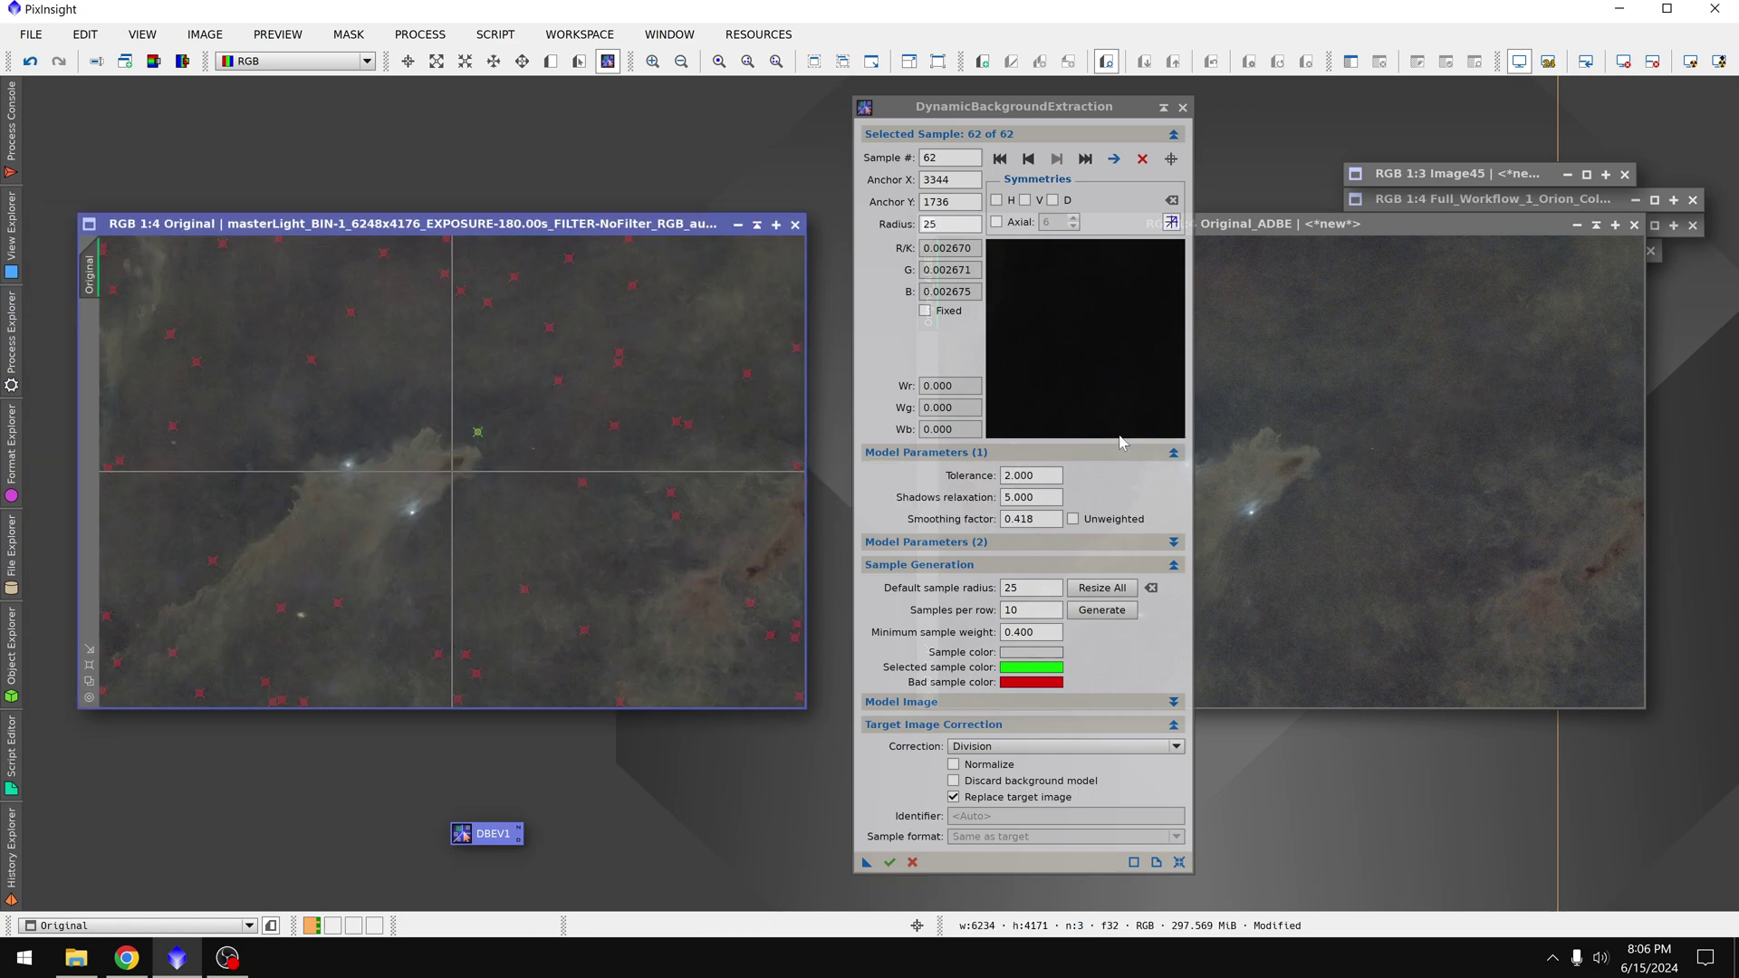
{"action": "left_click", "coordinate": [1182, 108]}
{"action": "left_click", "coordinate": [877, 515]}
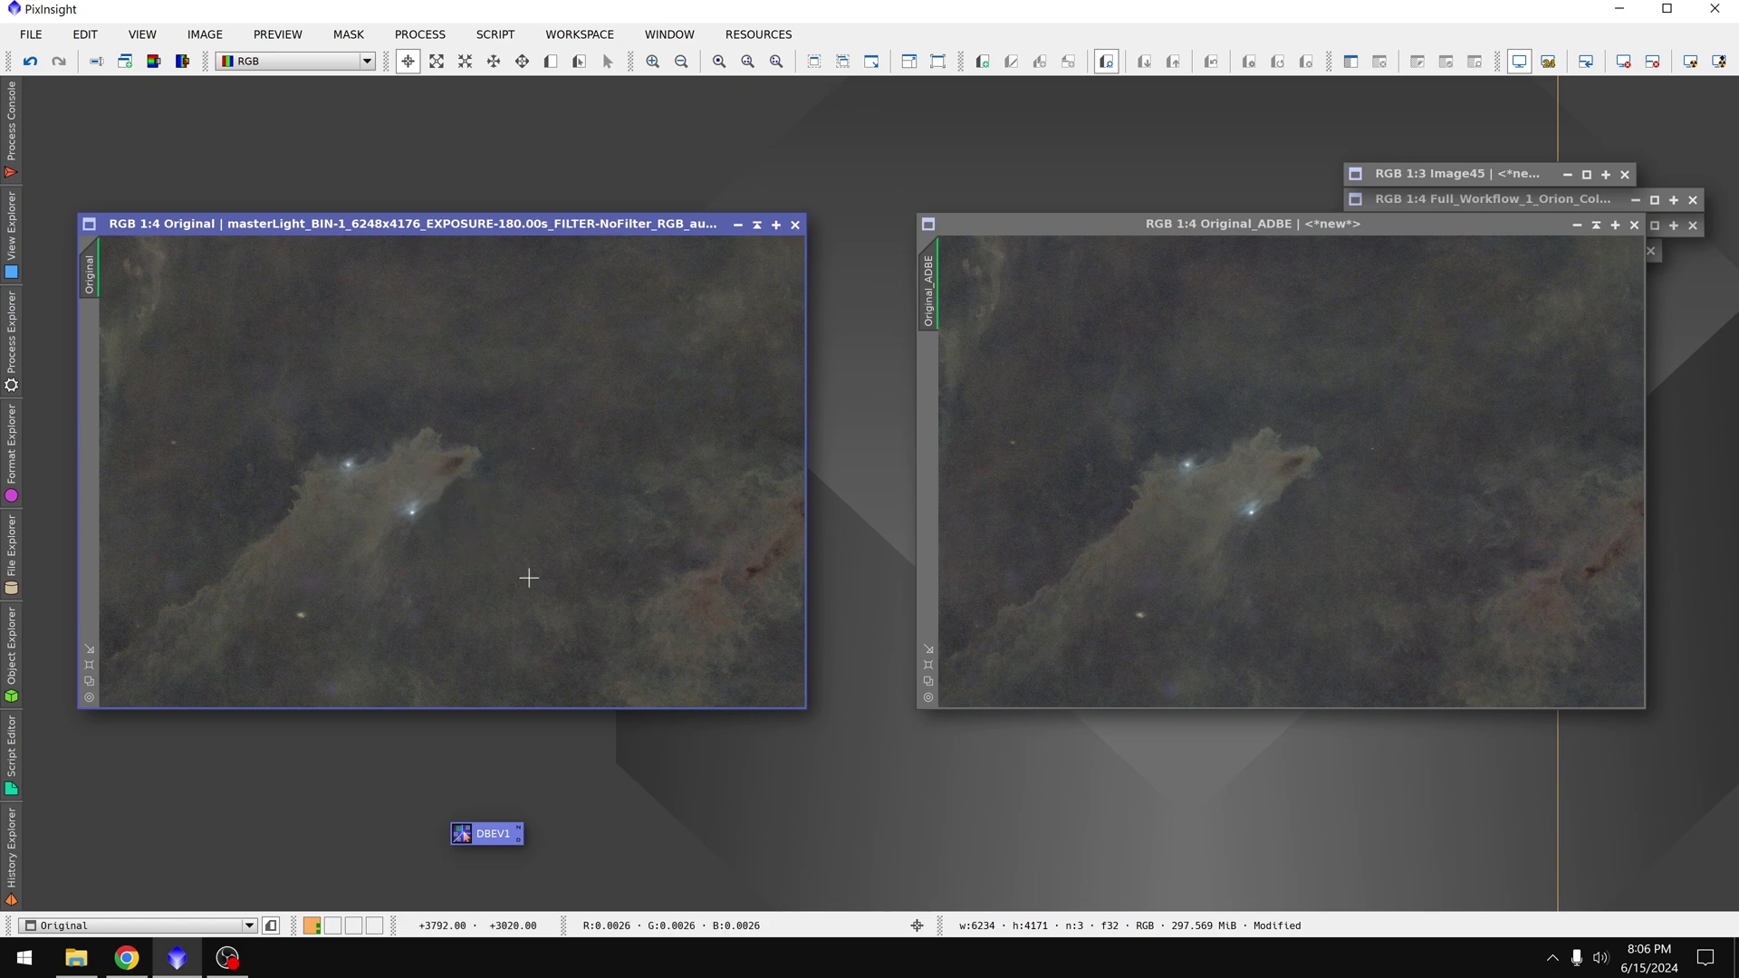
- Shade the Original and Original_ADBE windows and launch Automatic DBE on the Orion autocrop image
{"action": "left_click", "coordinate": [757, 225]}
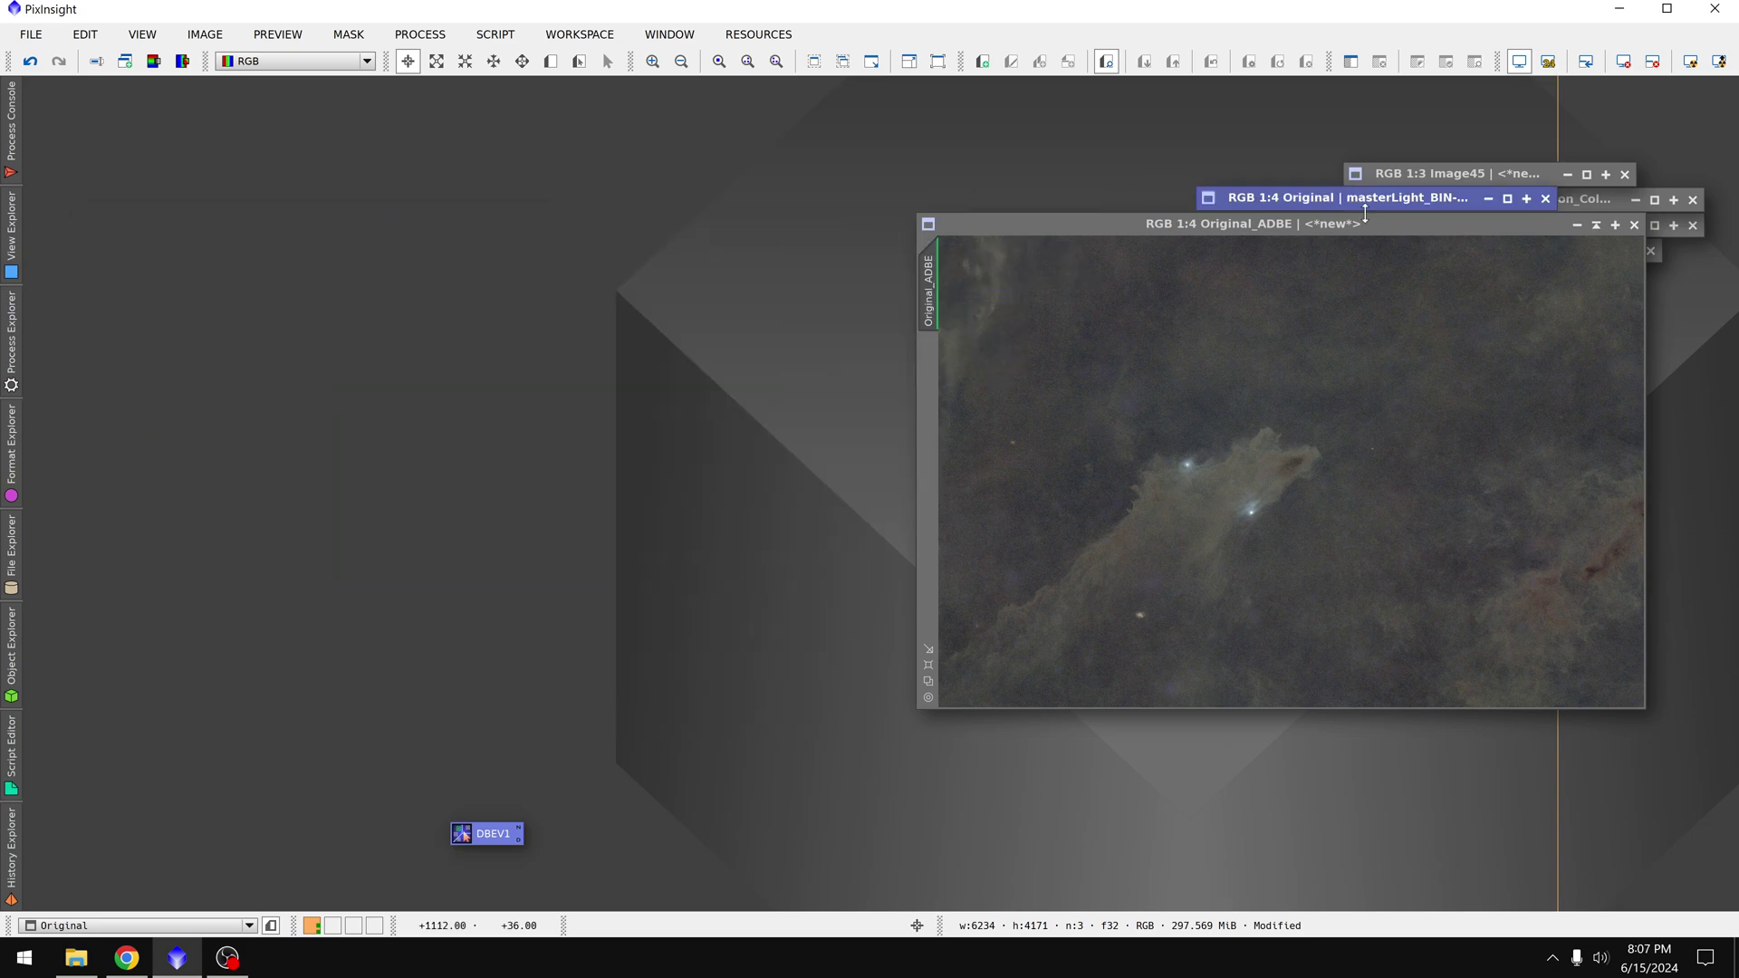
{"action": "left_click", "coordinate": [1598, 227]}
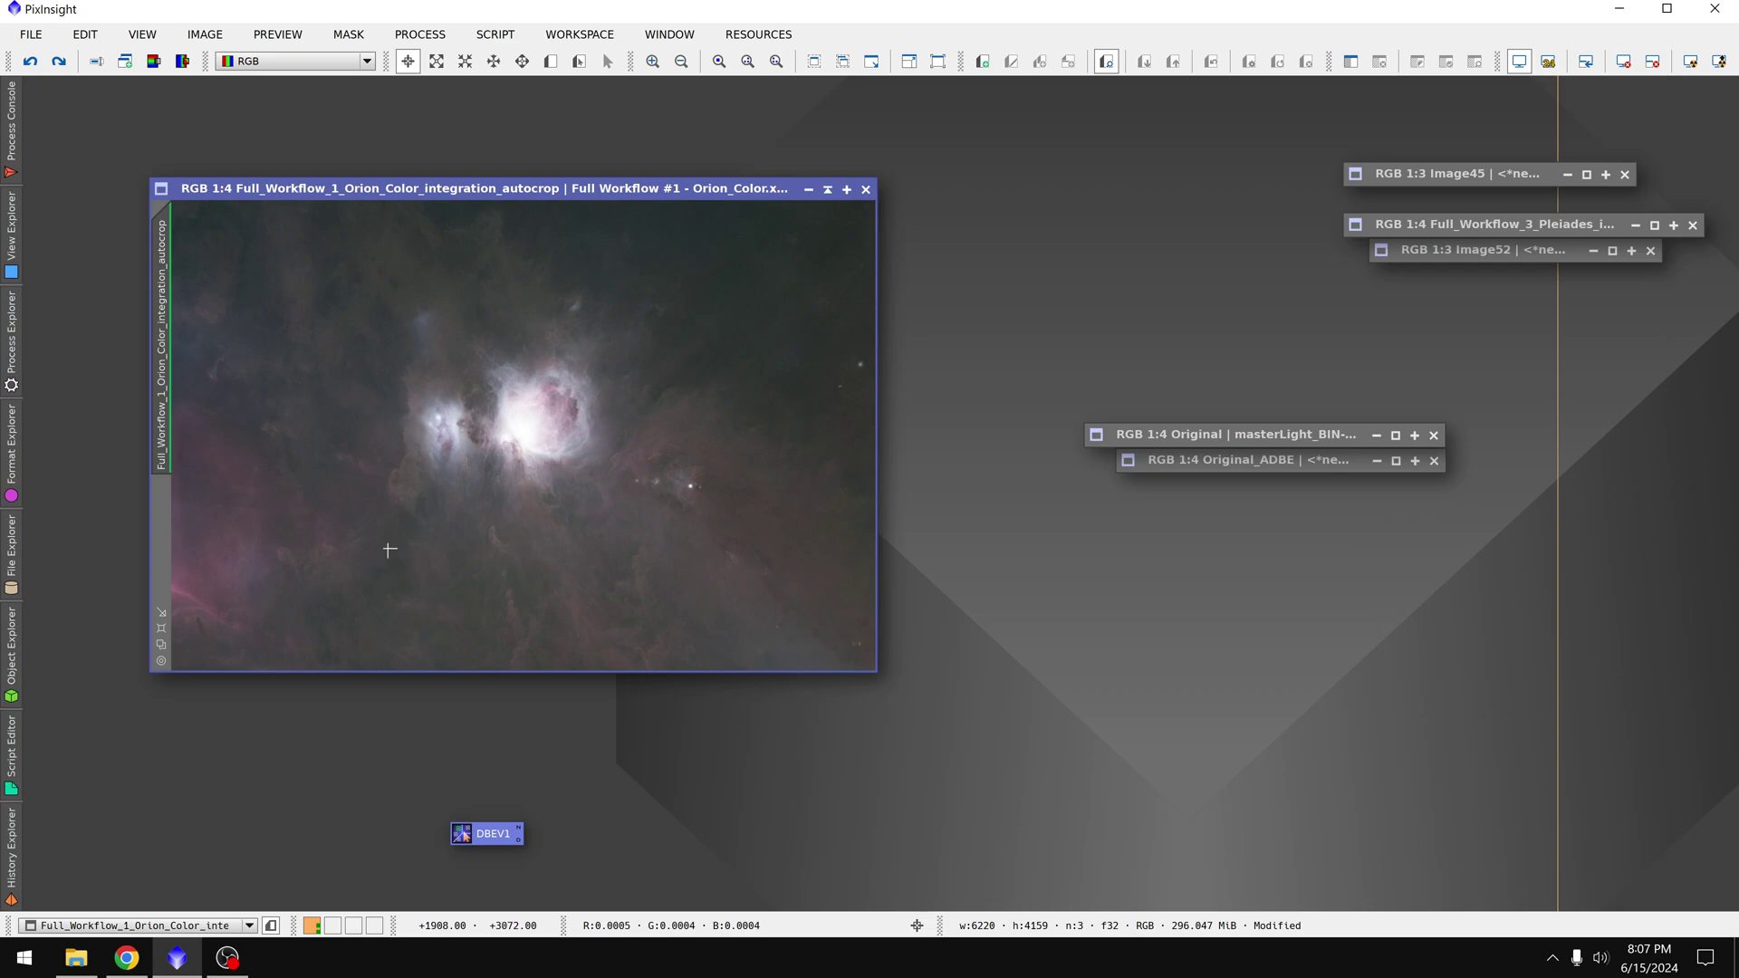
{"action": "left_click", "coordinate": [11, 340]}
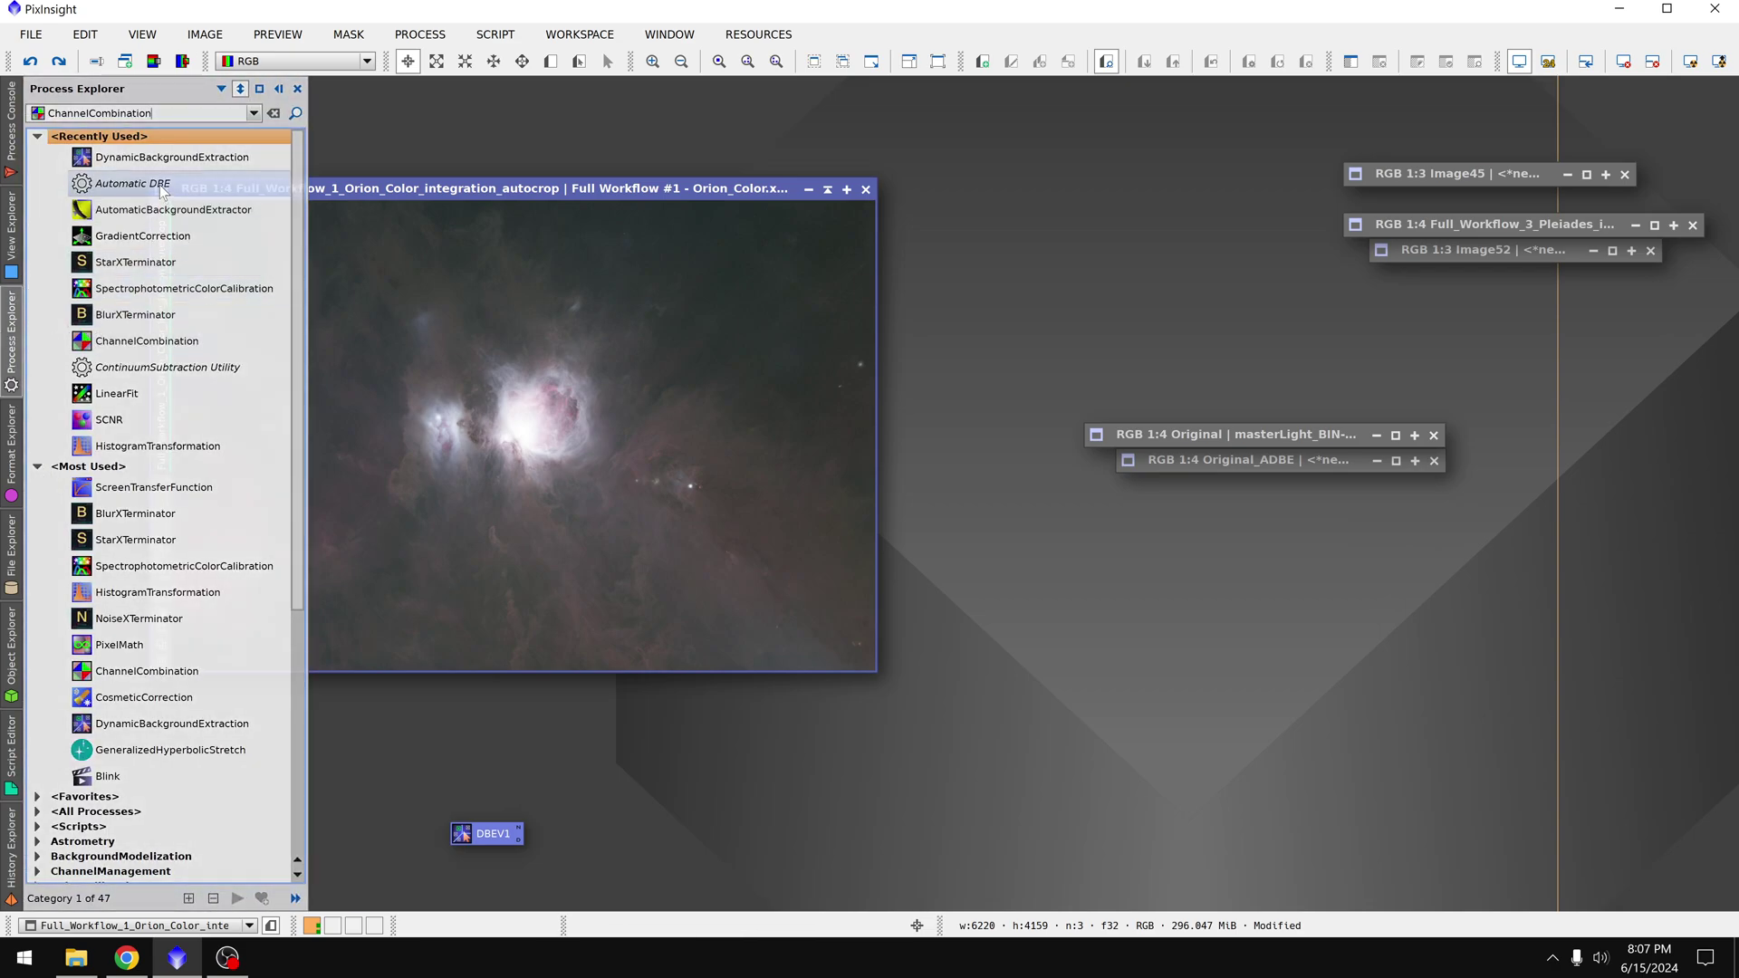
{"action": "left_click", "coordinate": [208, 183]}
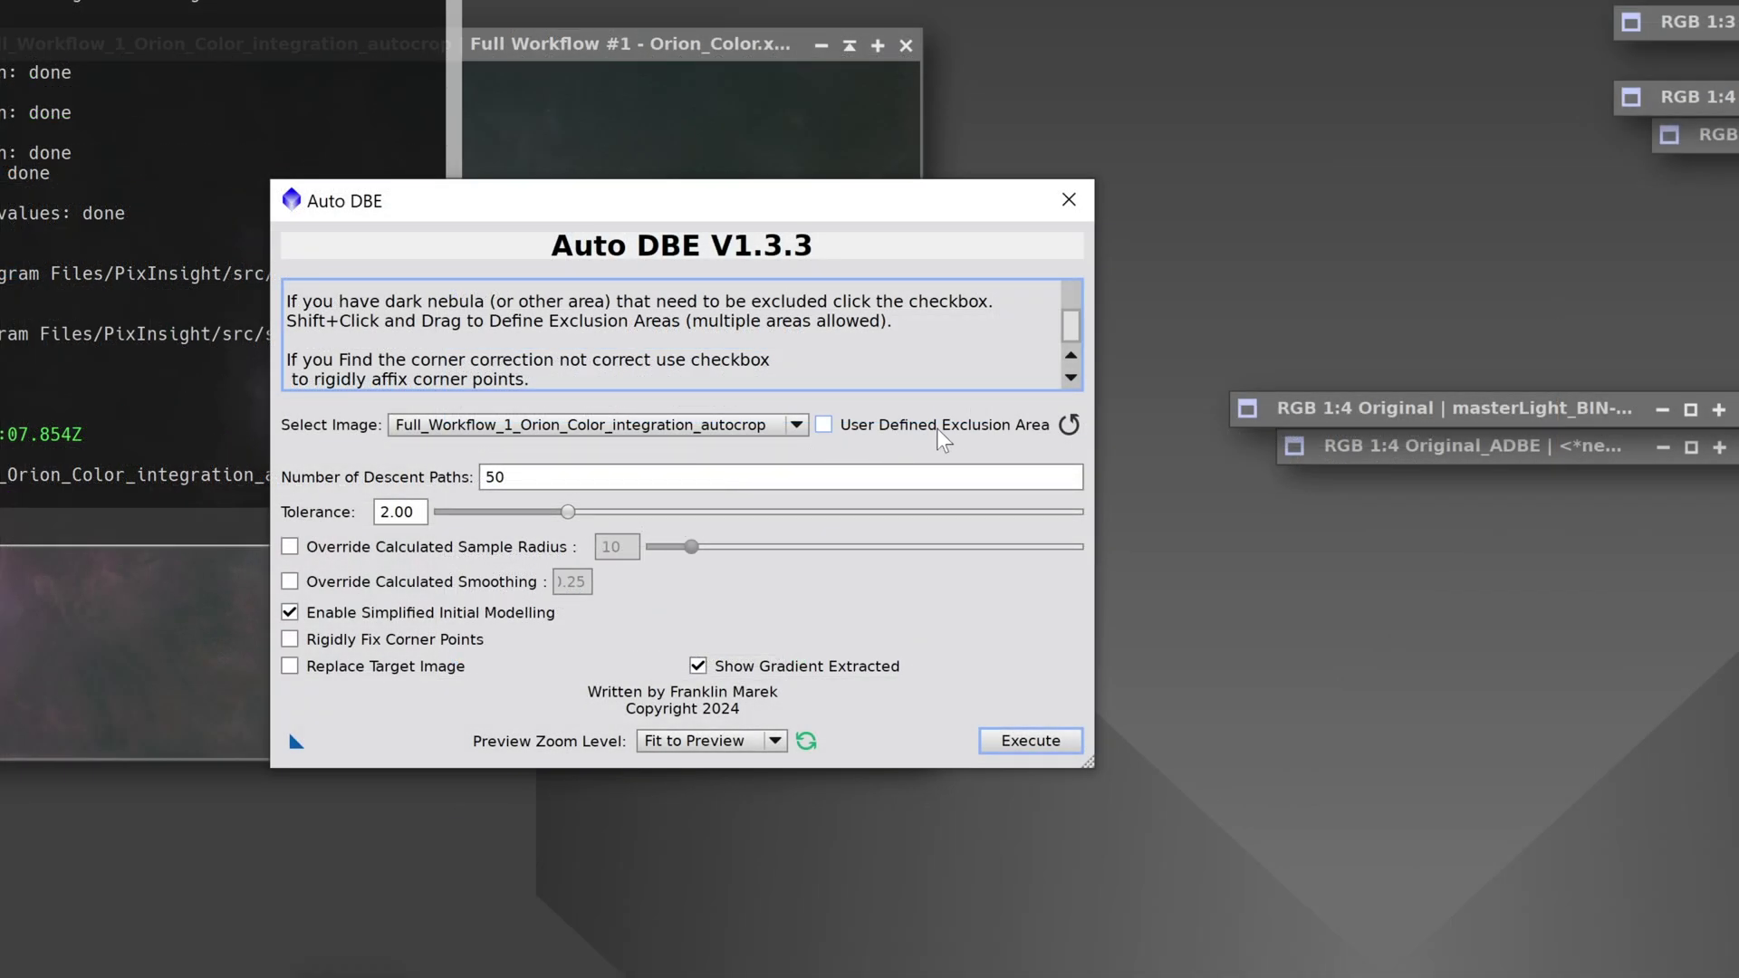
- Draw two user-defined exclusion rectangles over Orion's bright core and rigidly fix the corner points
{"action": "left_click", "coordinate": [938, 427]}
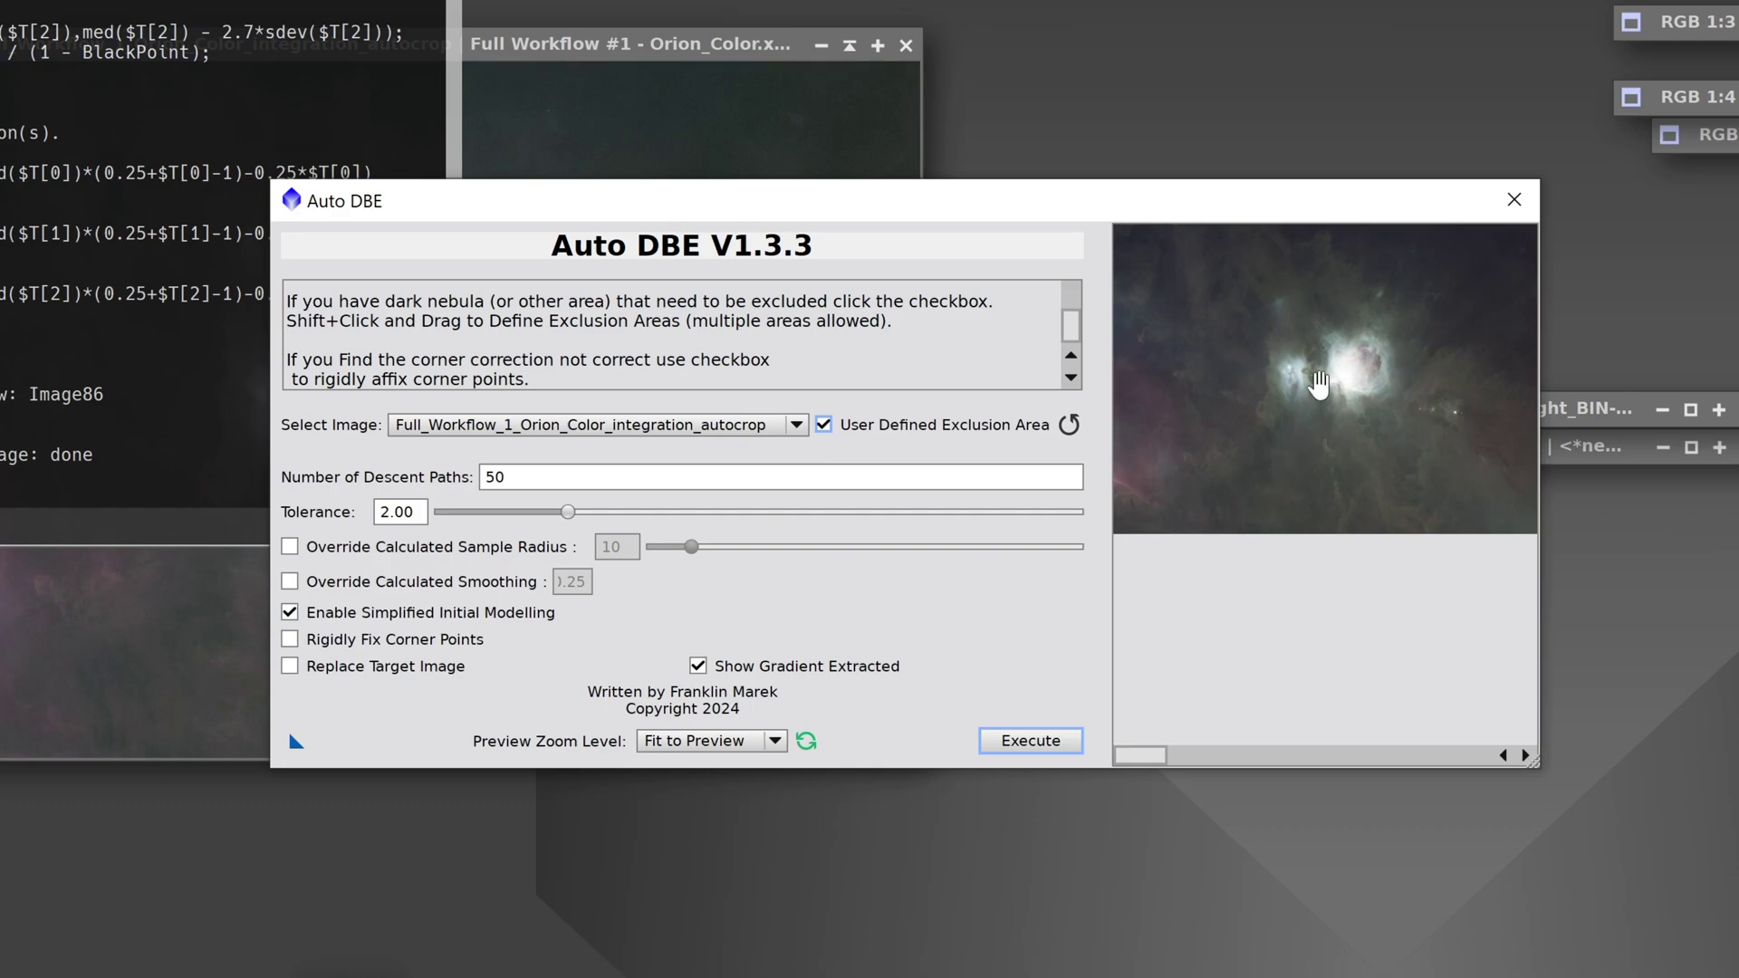
{"action": "left_click_drag", "start_coordinate": [1318, 334], "coordinate": [1393, 399]}
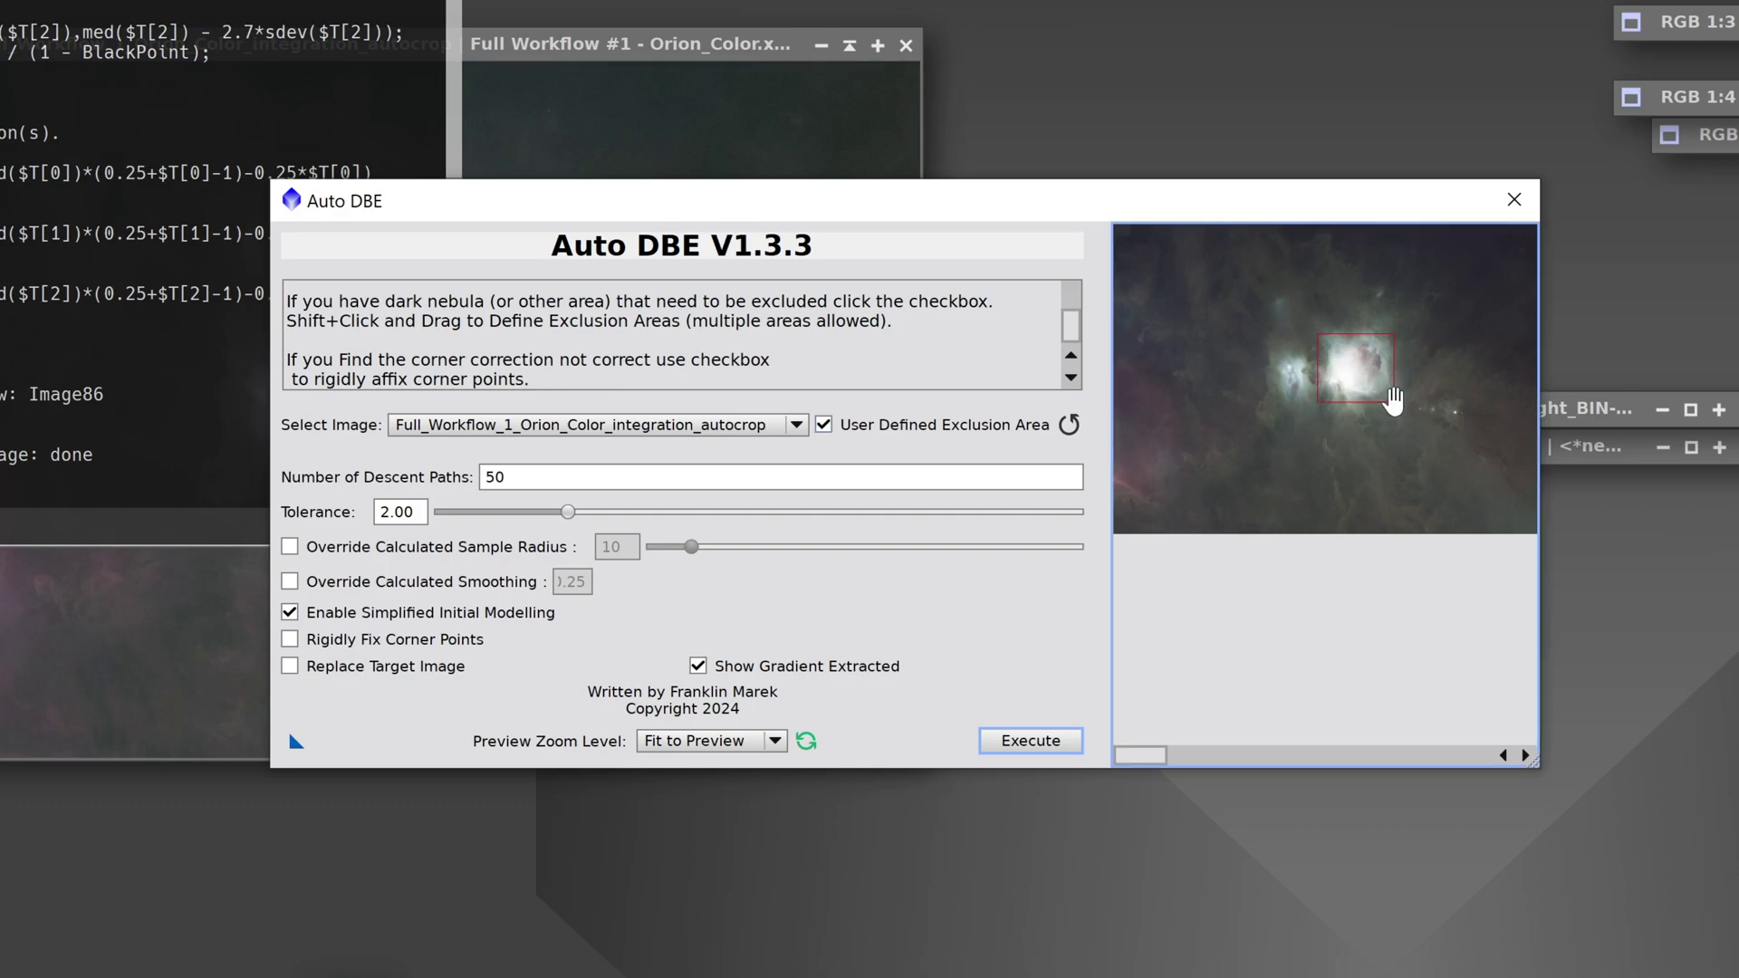
{"action": "left_click_drag", "start_coordinate": [1274, 352], "coordinate": [1310, 399]}
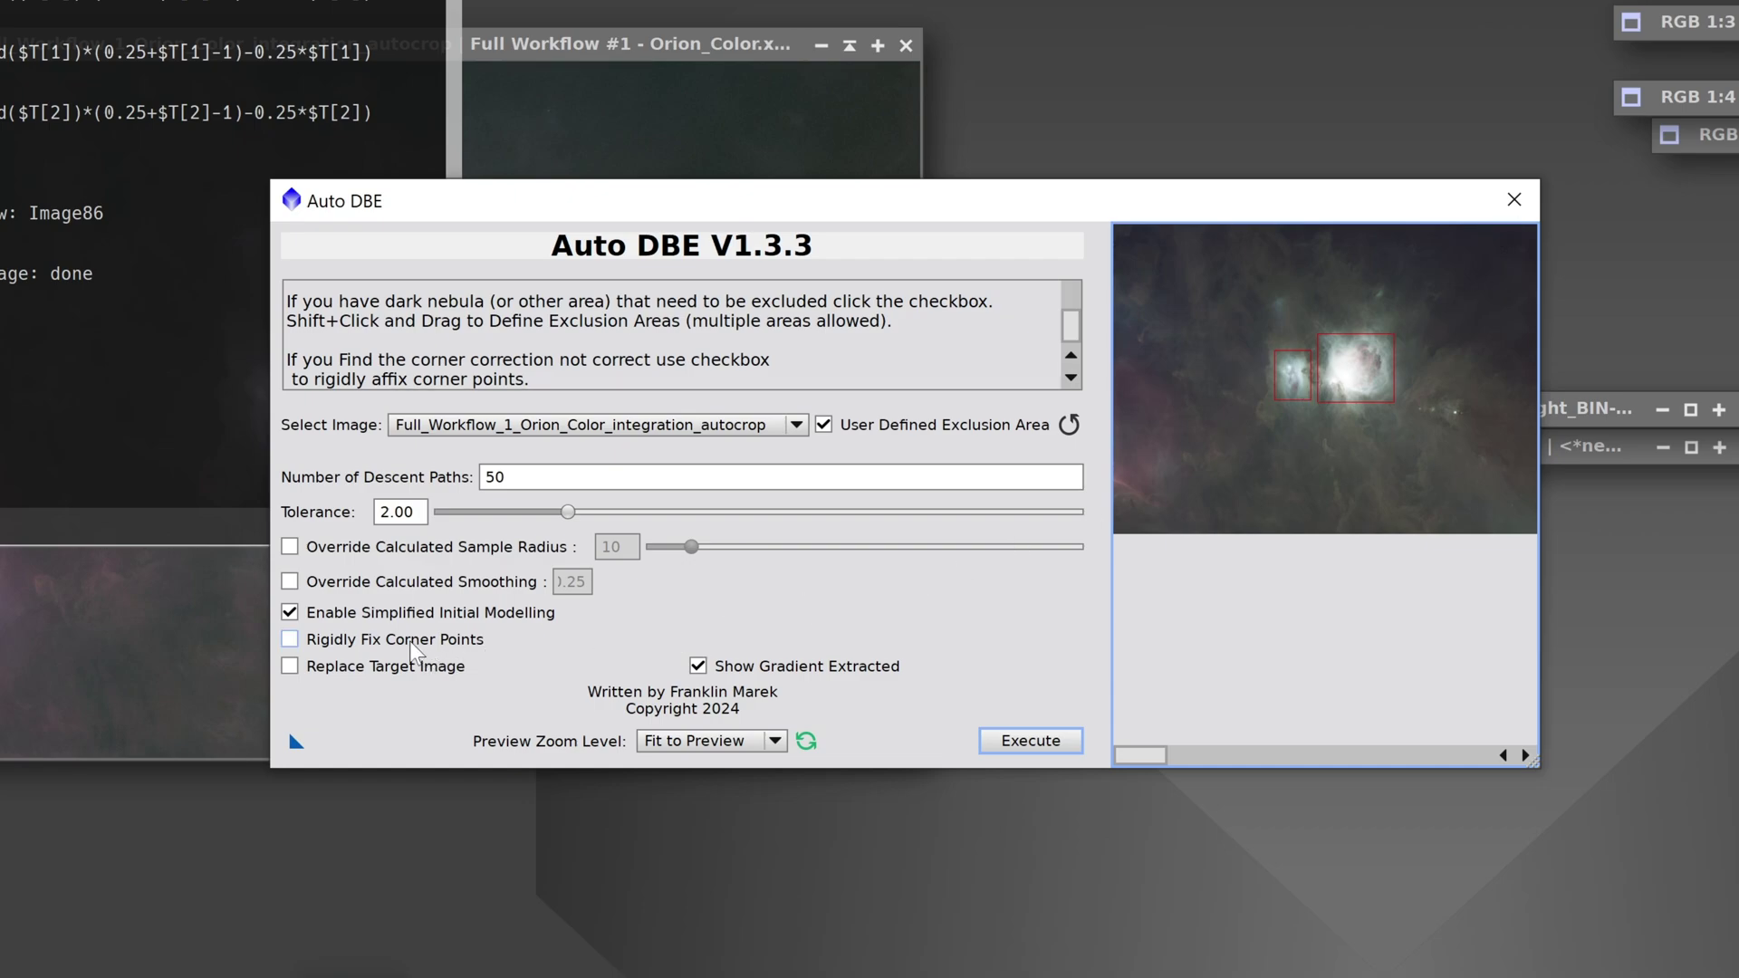
{"action": "left_click", "coordinate": [381, 640]}
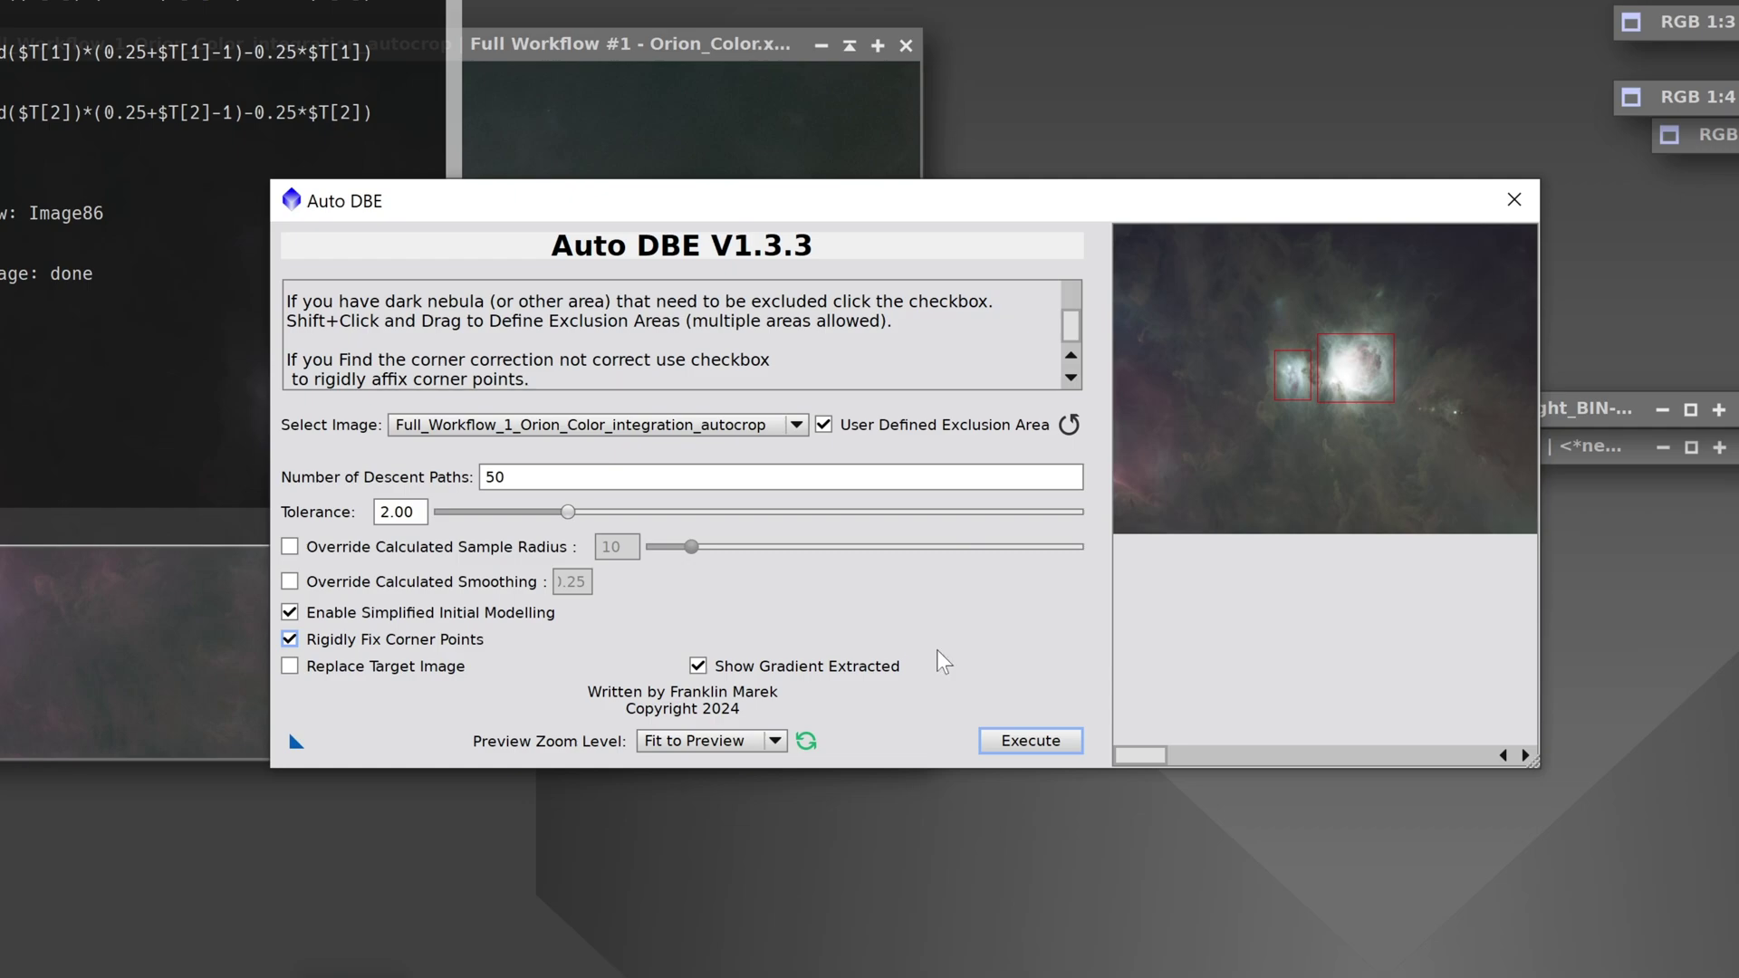
- Run Auto DBE on the Orion image, inspect the stretched extracted background, then close it
{"action": "left_click", "coordinate": [1048, 742]}
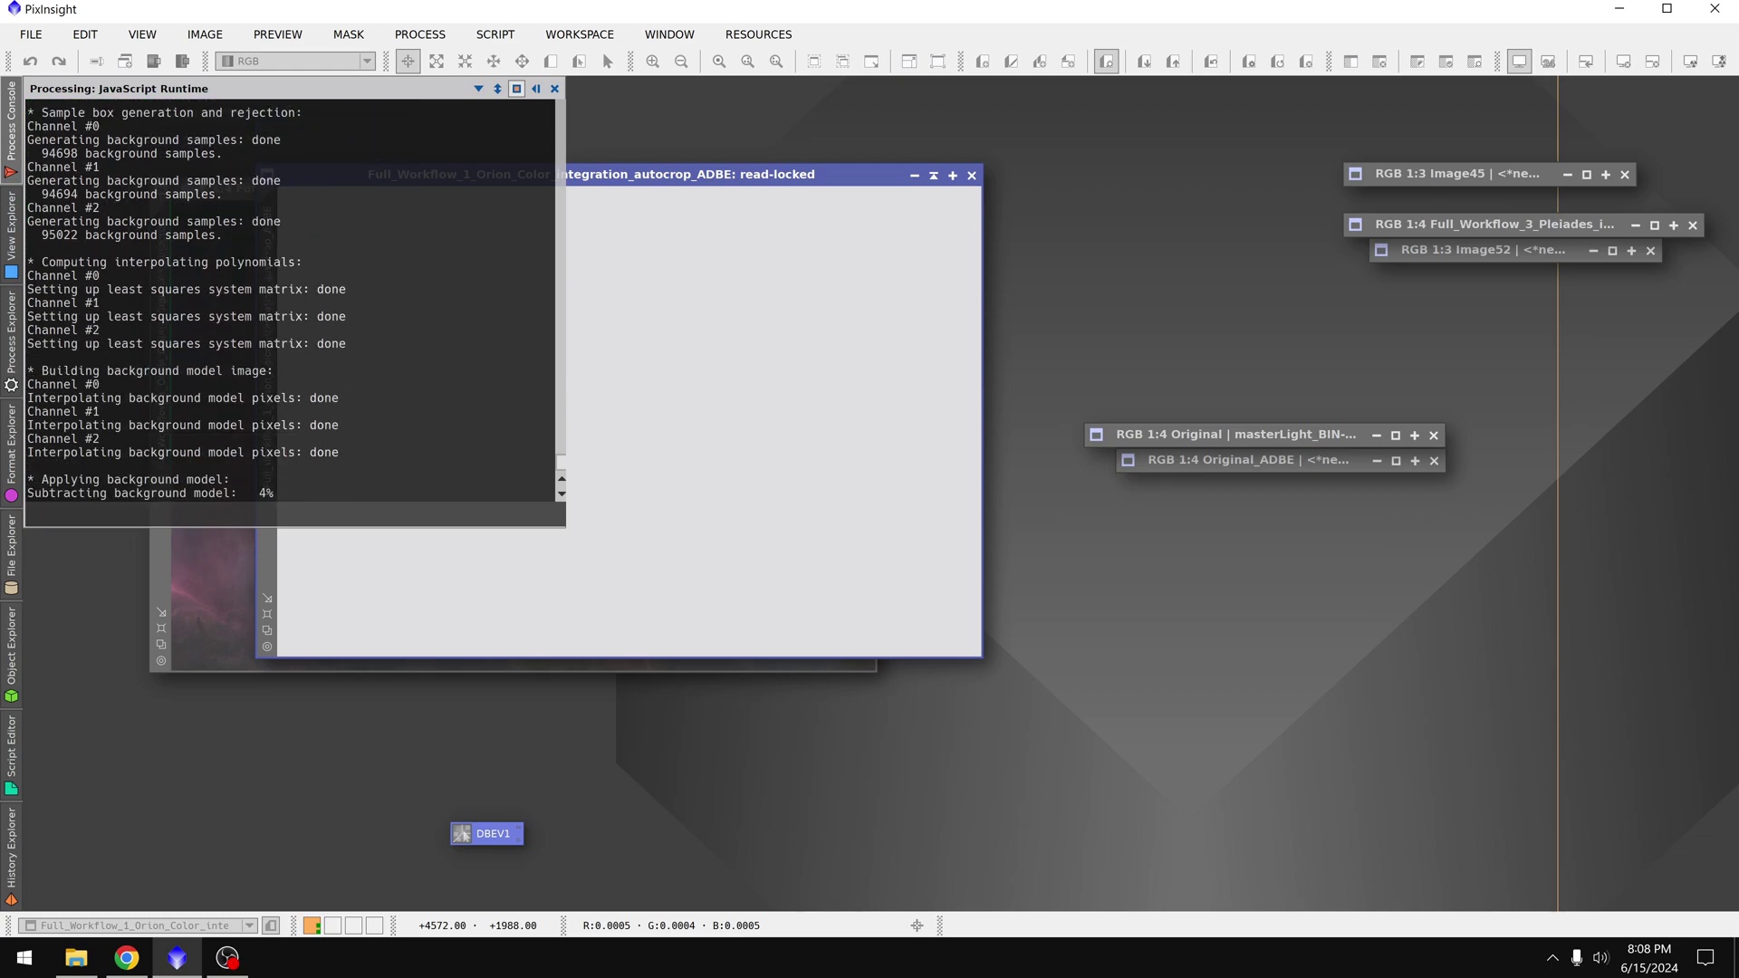
{"action": "left_click", "coordinate": [708, 235]}
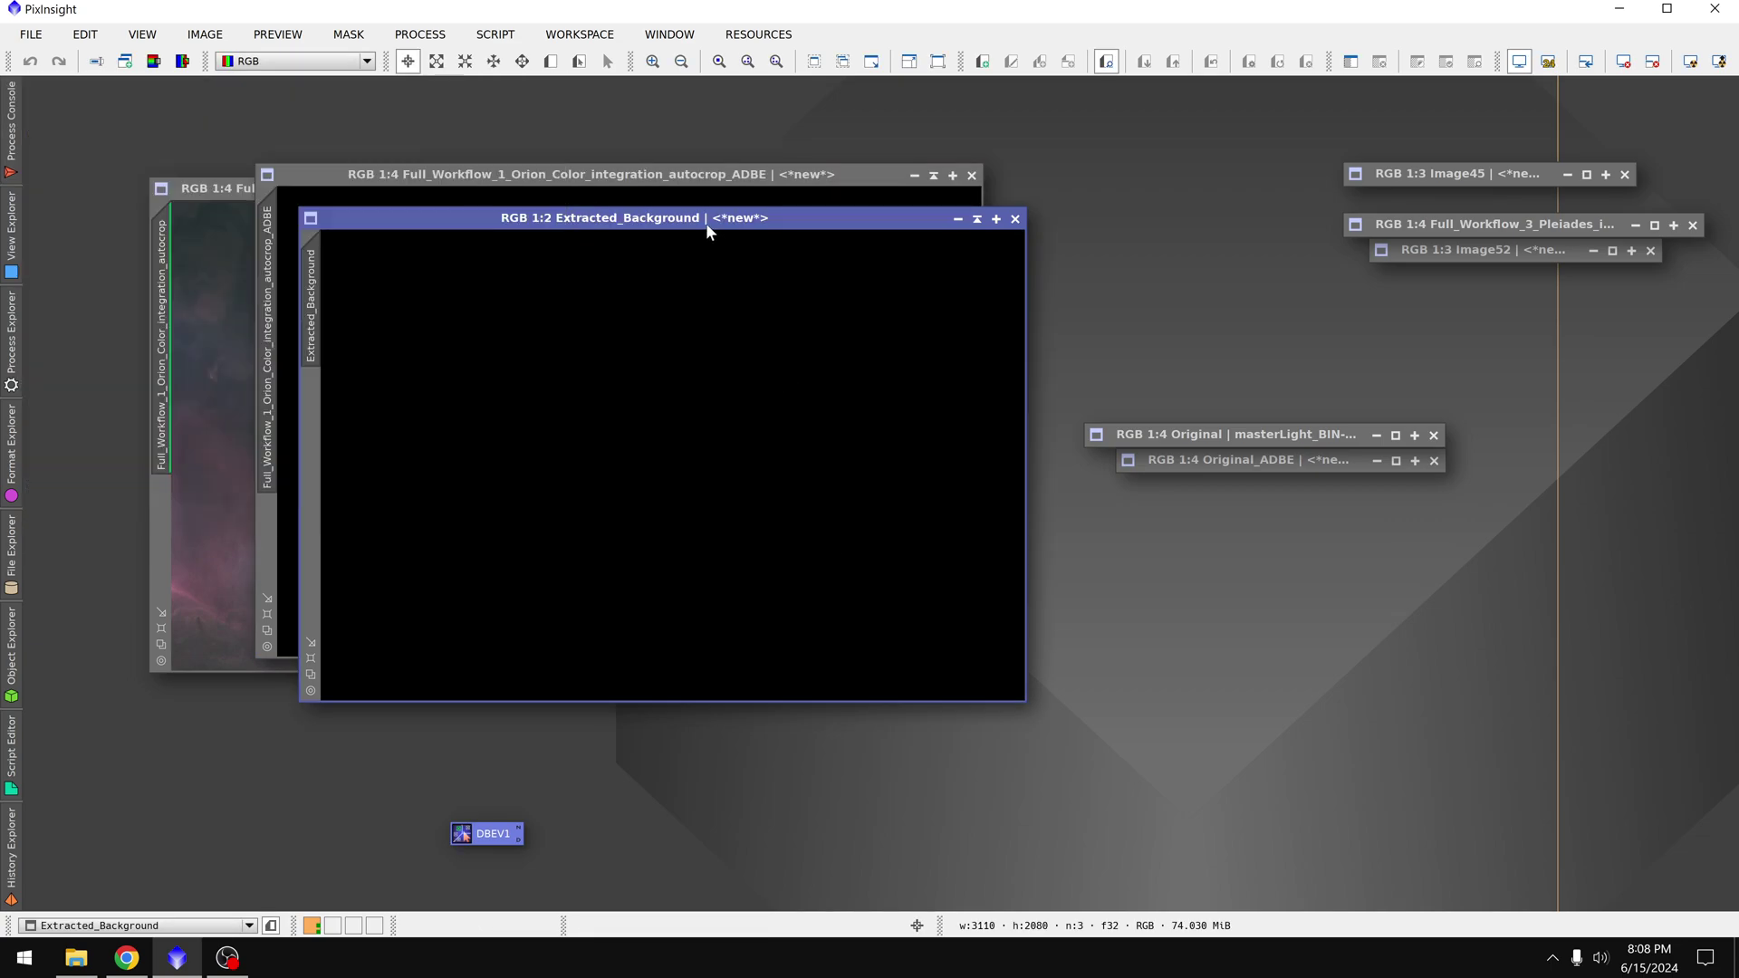
{"action": "key", "text": "ctrl+a"}
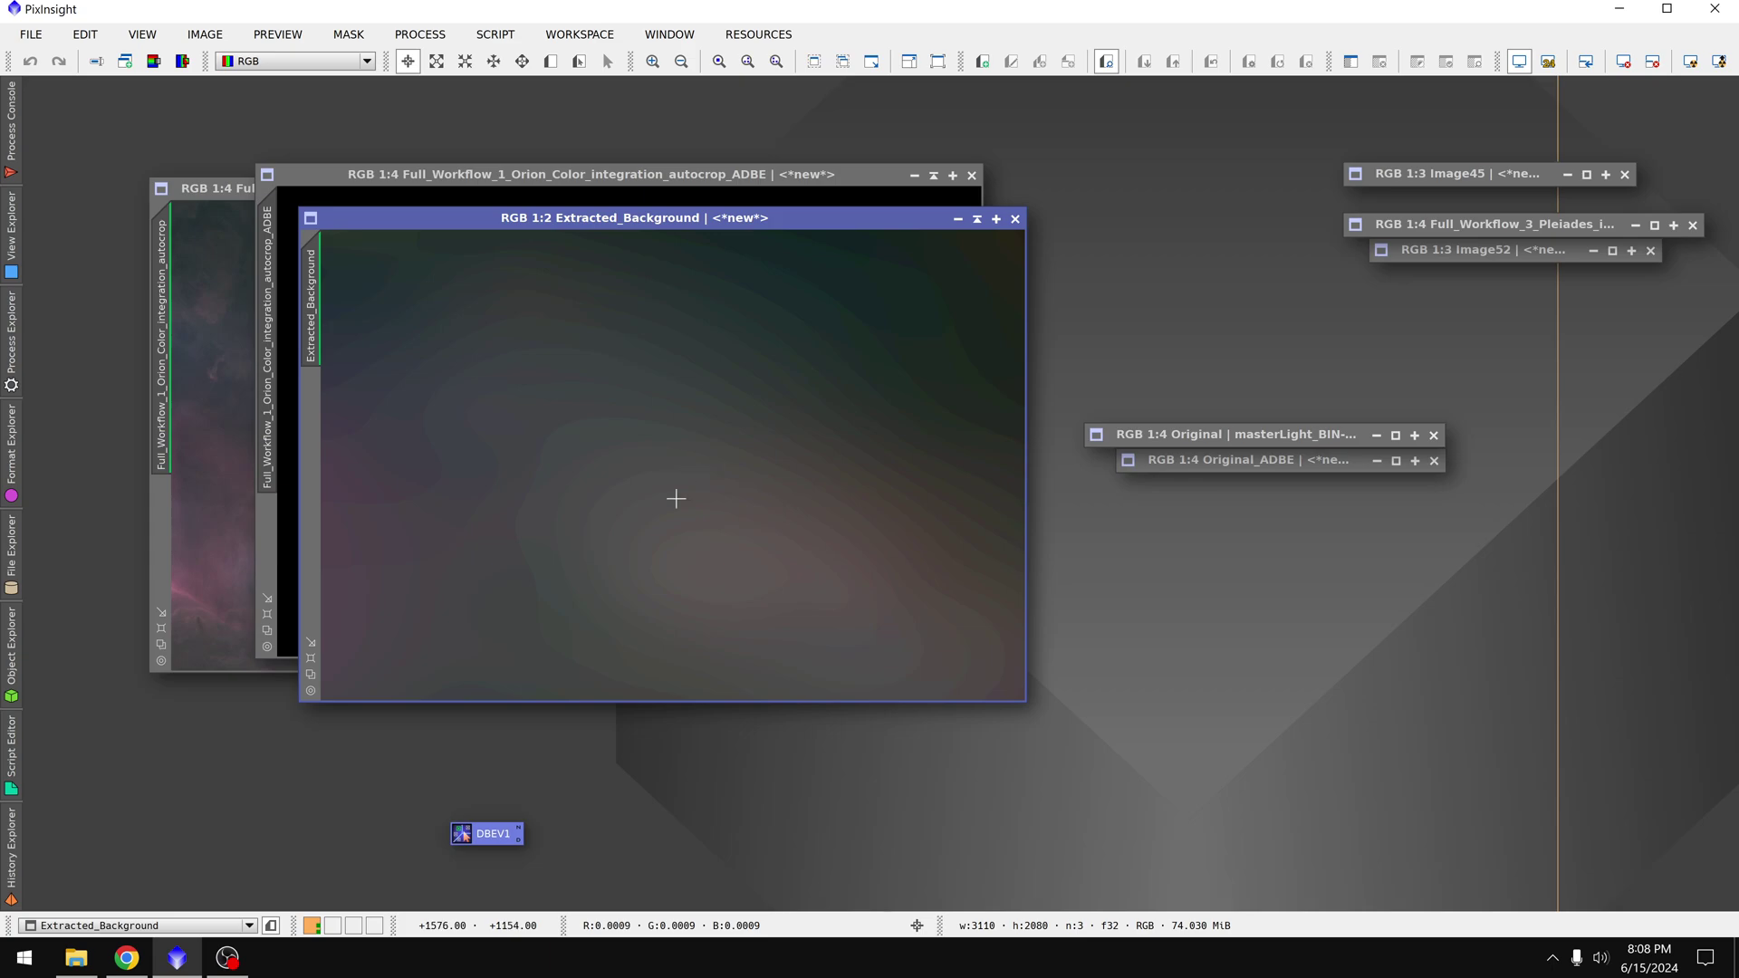
{"action": "left_click", "coordinate": [1015, 219]}
- Auto-stretch the Orion ADBE image and arrange it beside the original Orion image
{"action": "key", "text": "ctrl+a"}
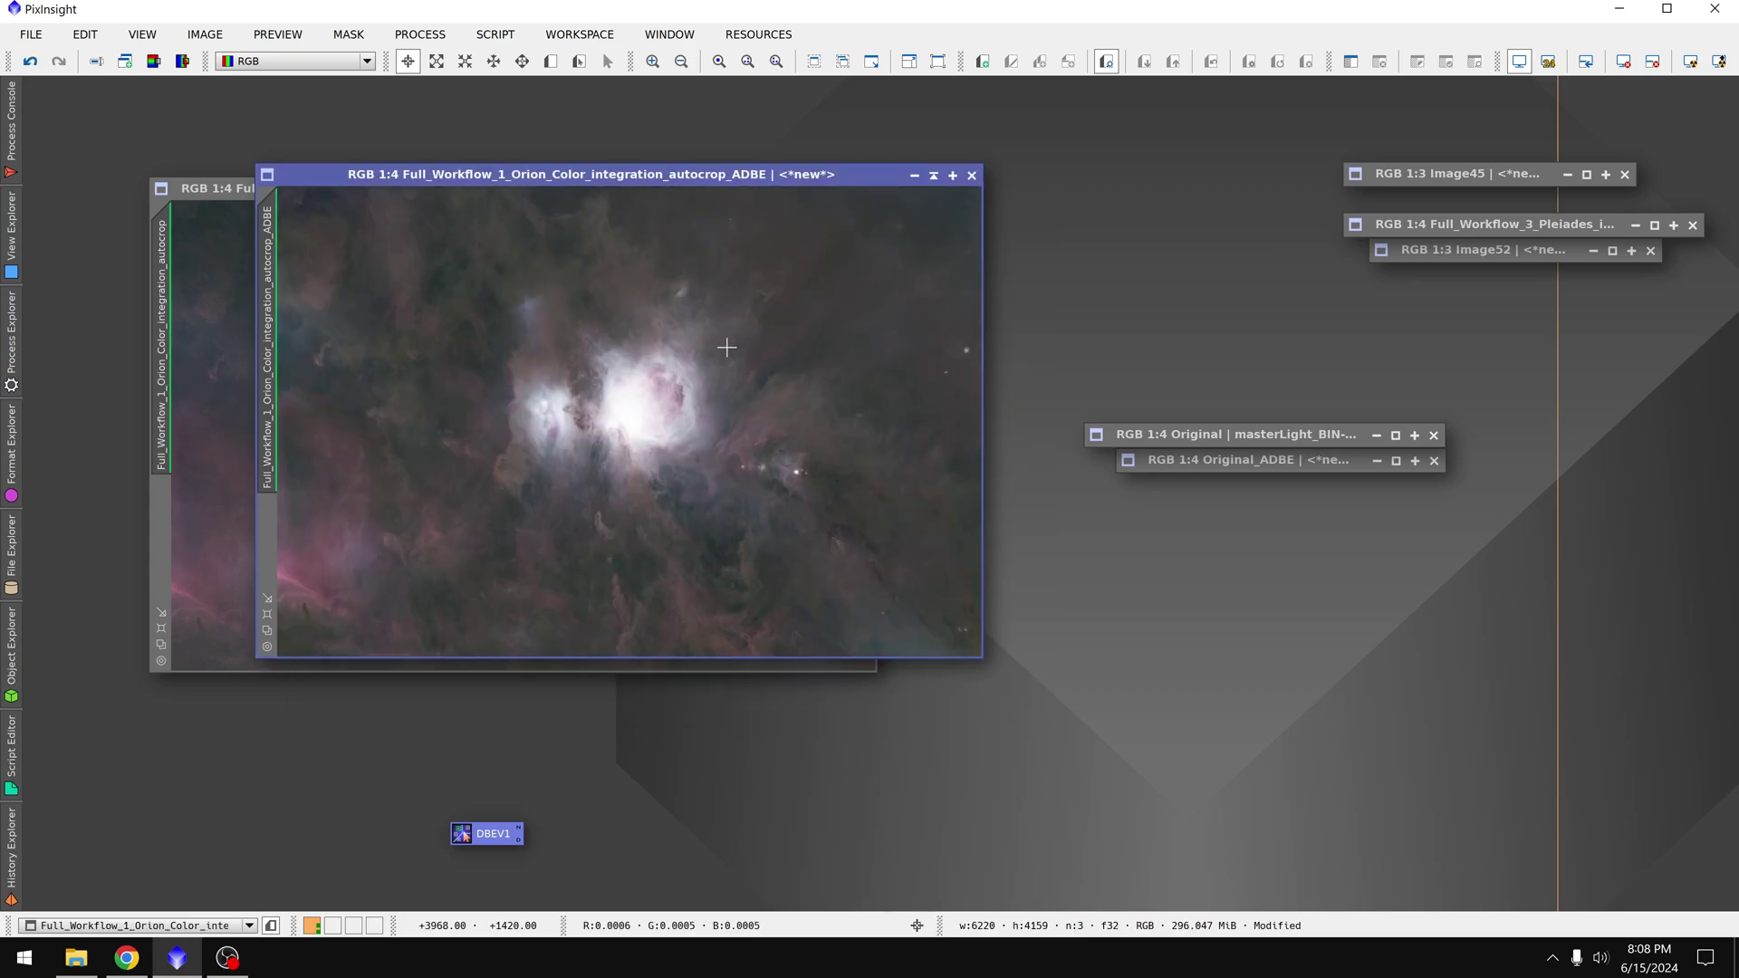
{"action": "left_click_drag", "start_coordinate": [606, 174], "coordinate": [1190, 188]}
{"action": "left_click_drag", "start_coordinate": [610, 190], "coordinate": [571, 191]}
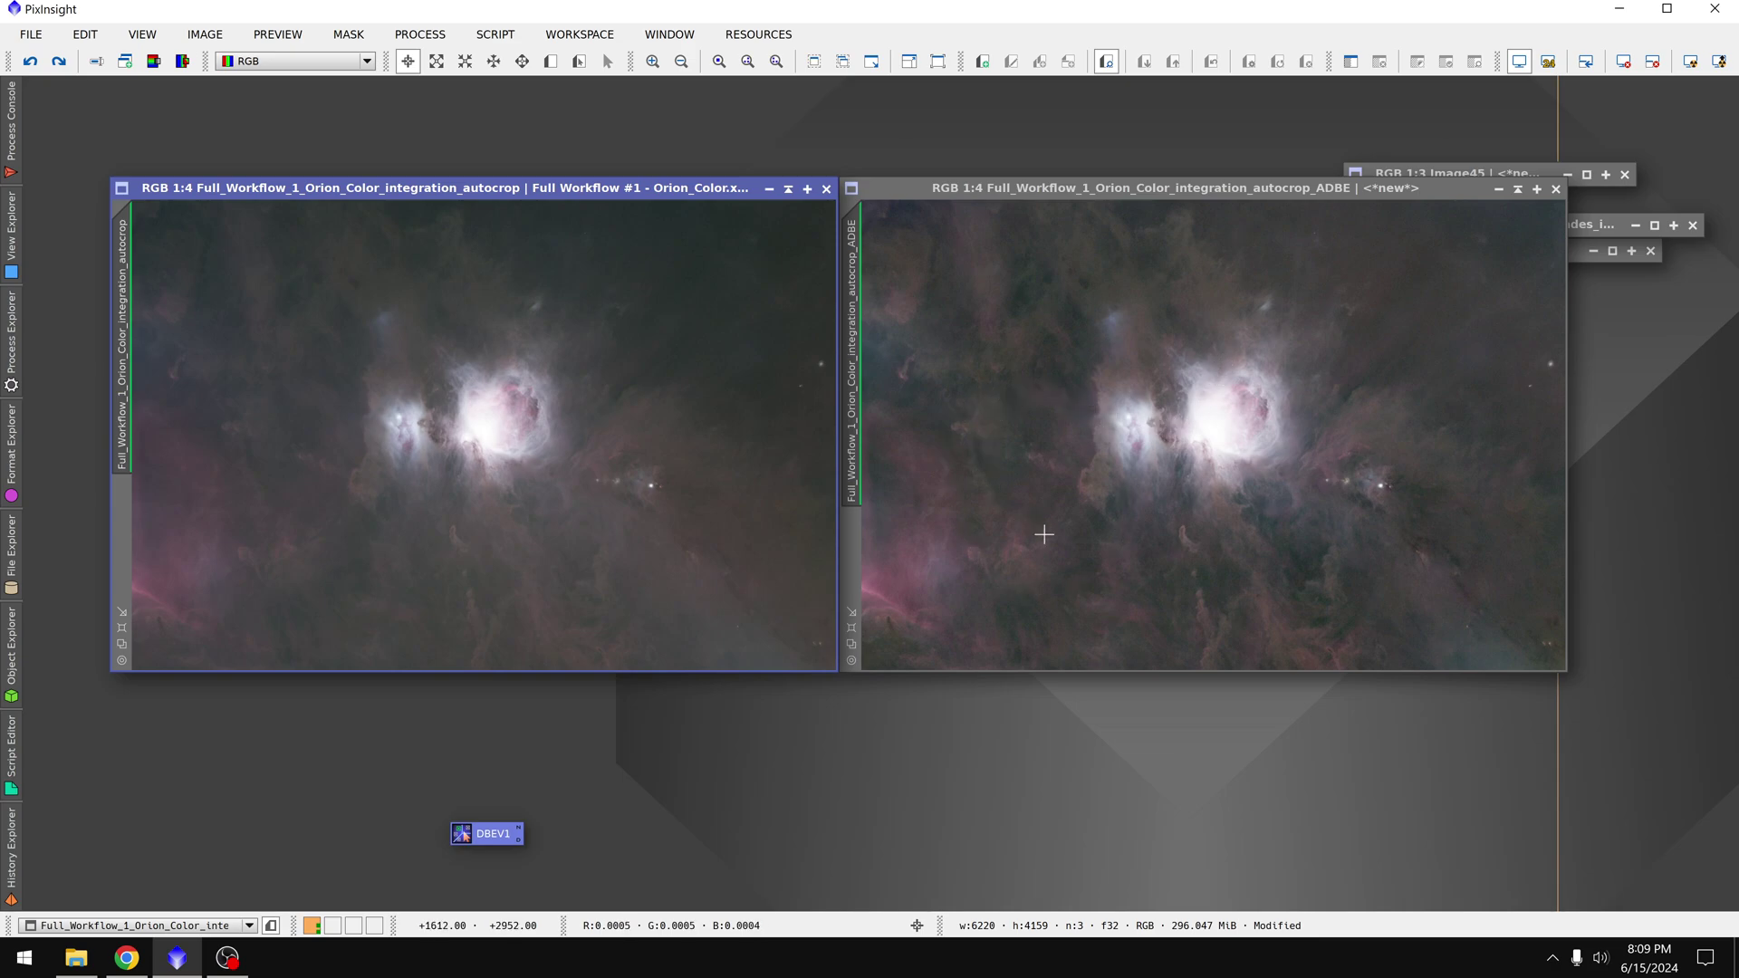
{"action": "scroll", "coordinate": [1319, 539], "scroll_direction": "up", "scroll_amount": 3}
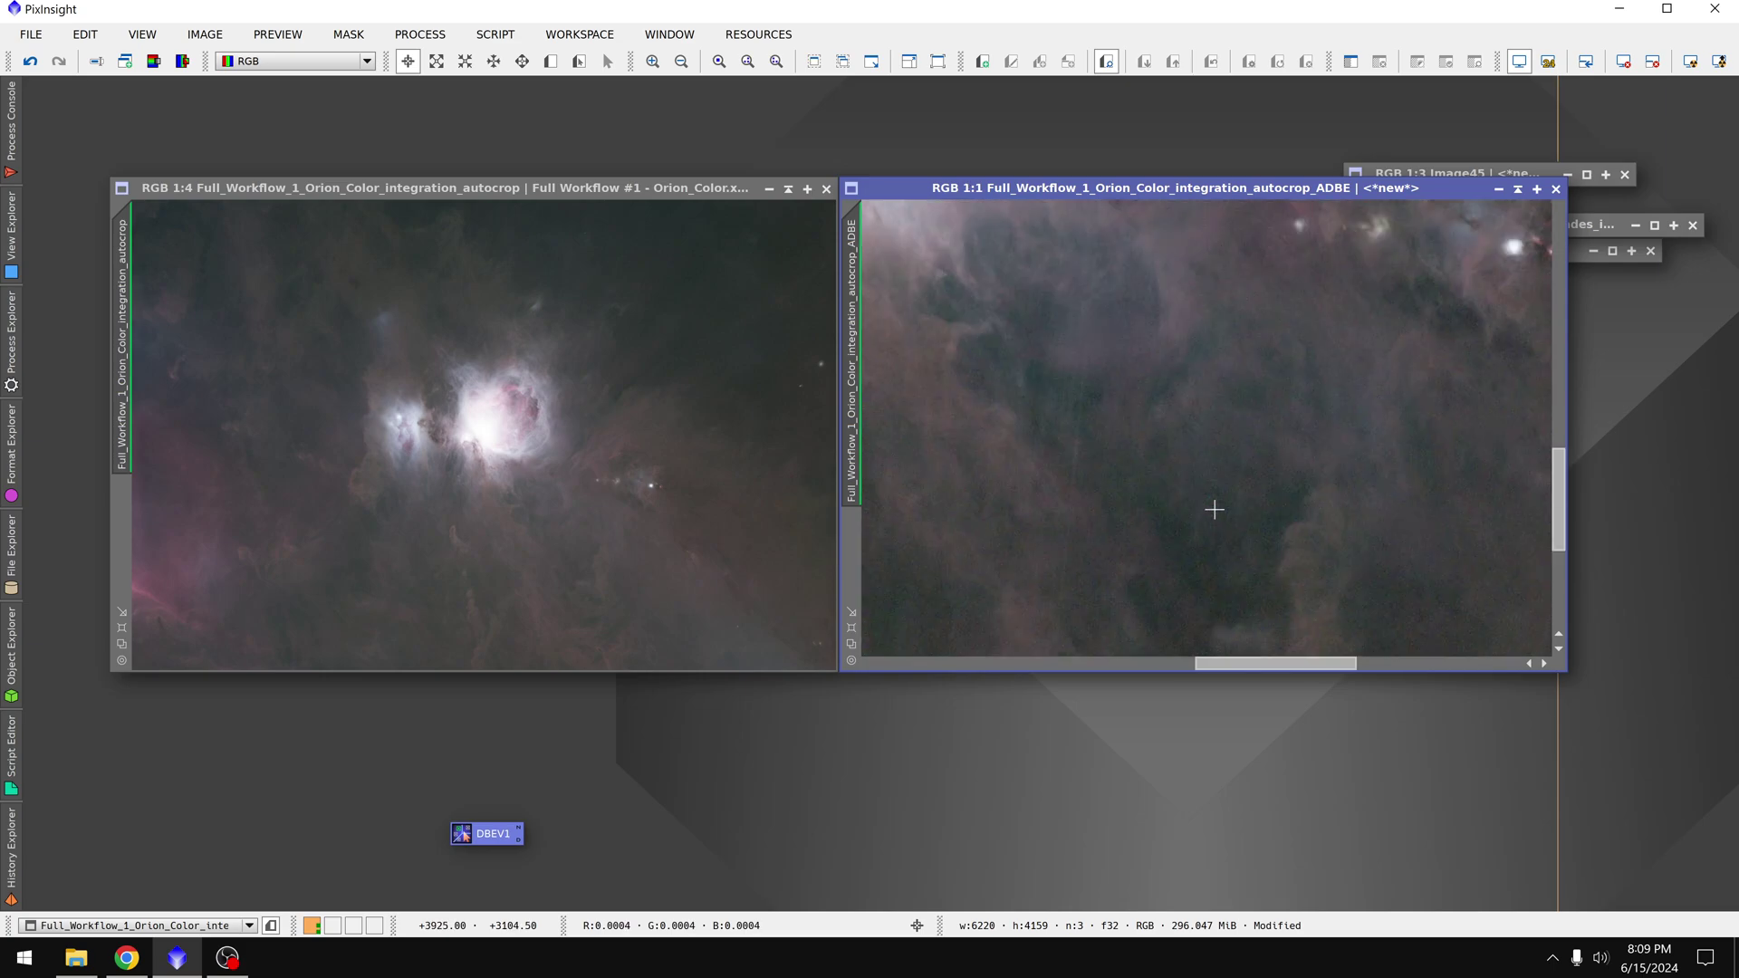
{"action": "scroll", "coordinate": [1214, 510], "scroll_direction": "down", "scroll_amount": 3}
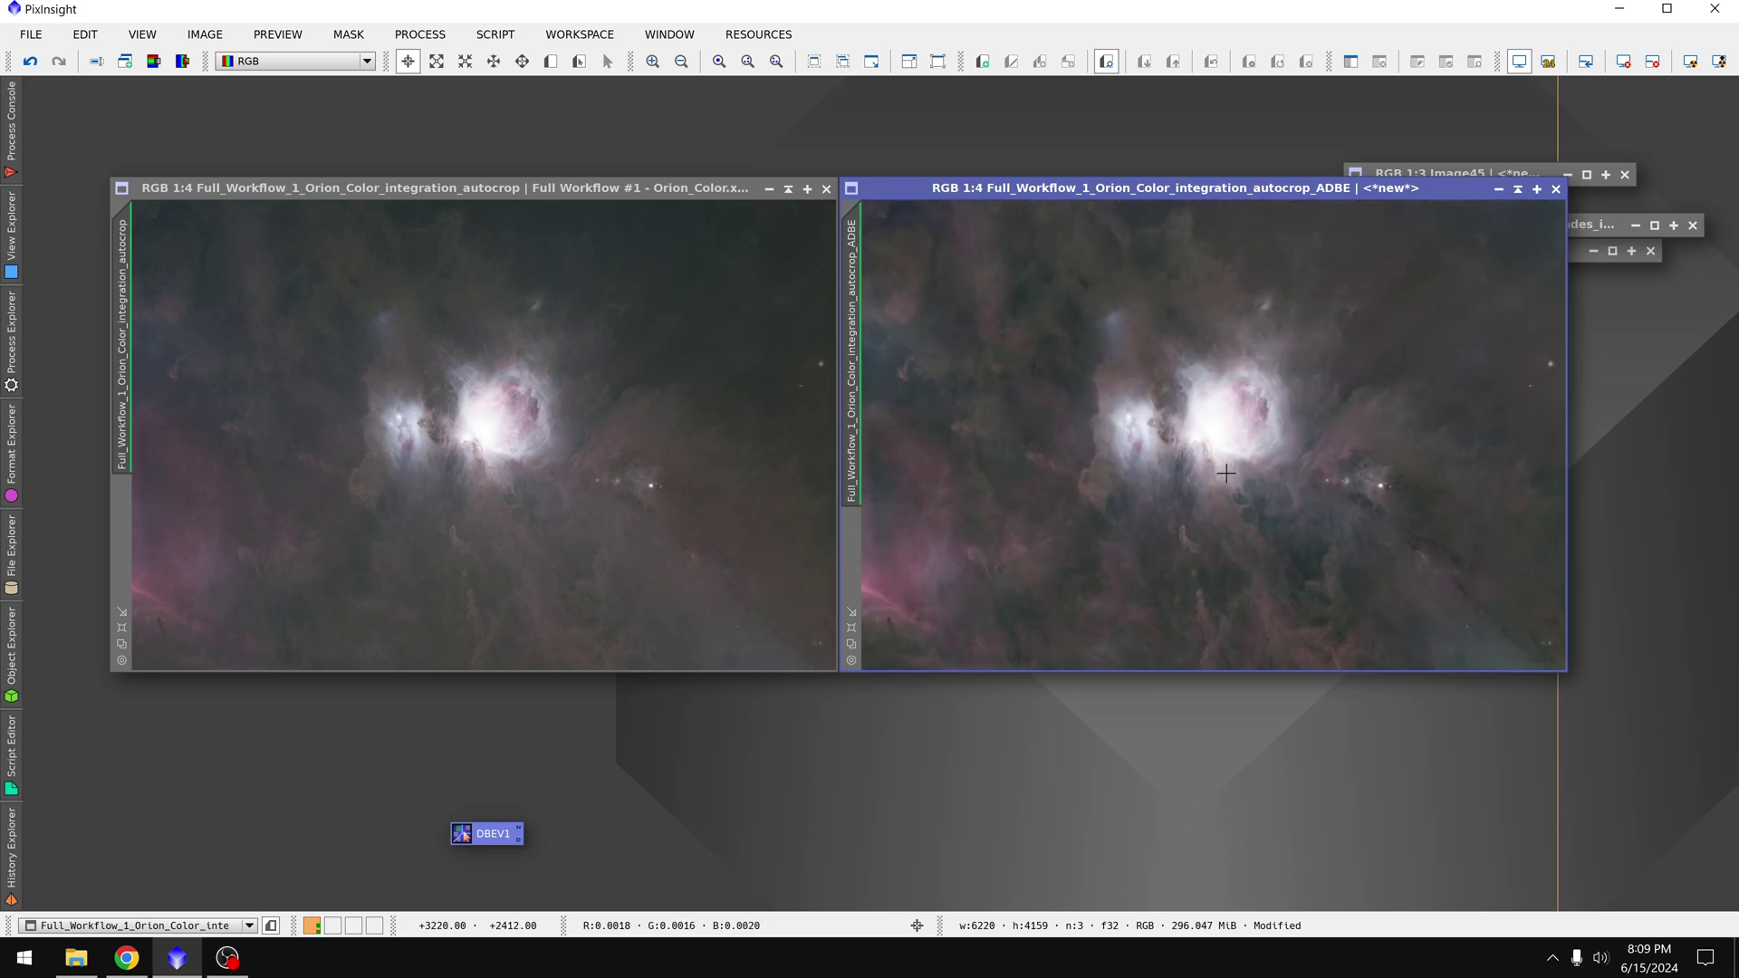
- Load the ADBE image's History Explorer and compare the BackgroundNeutralization and ABE stages
{"action": "right_click", "coordinate": [858, 406]}
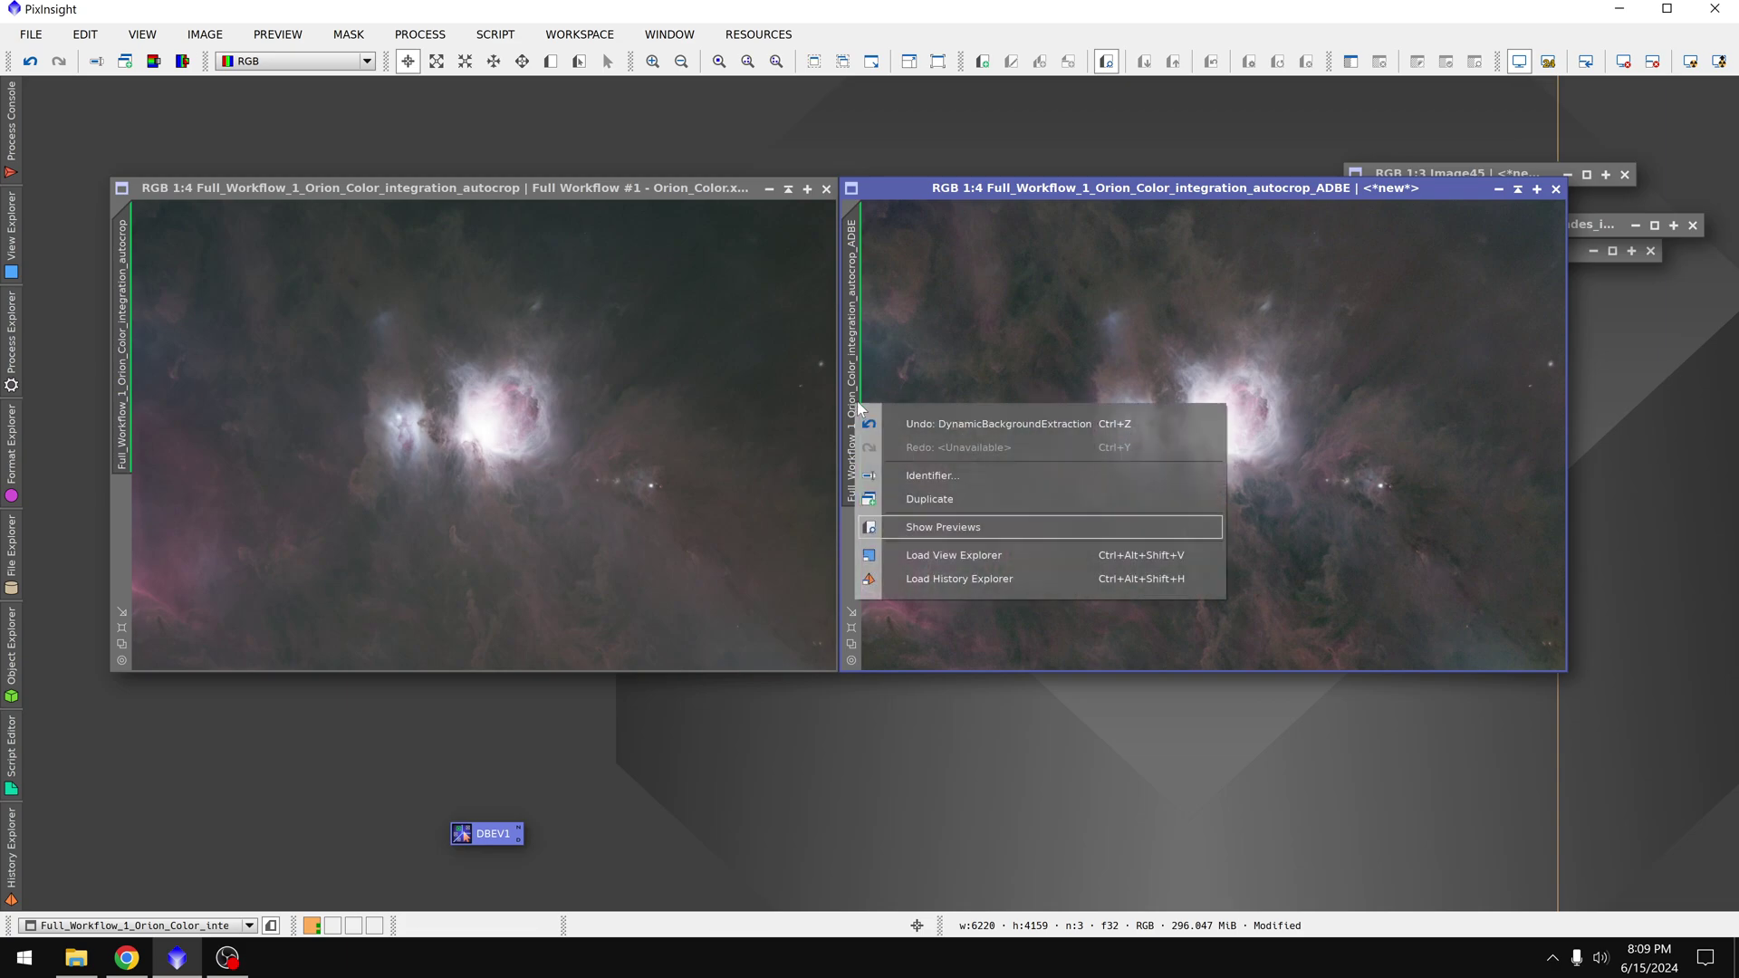
{"action": "left_click", "coordinate": [1008, 580]}
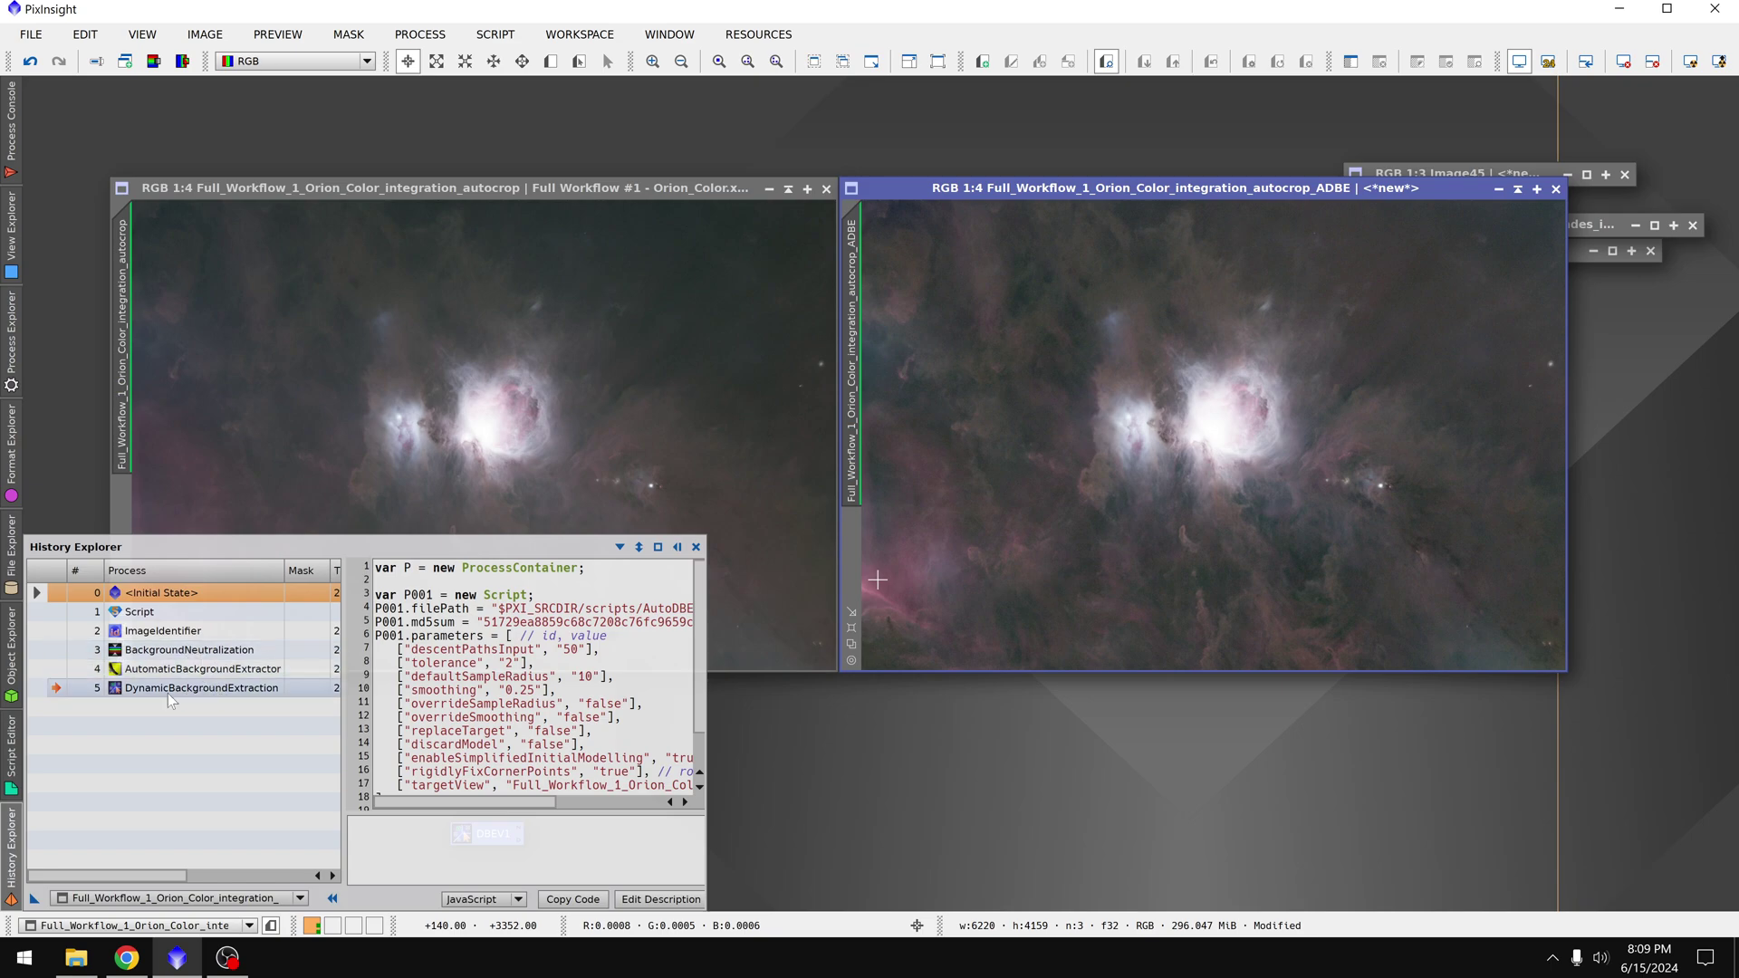
{"action": "left_click", "coordinate": [54, 670]}
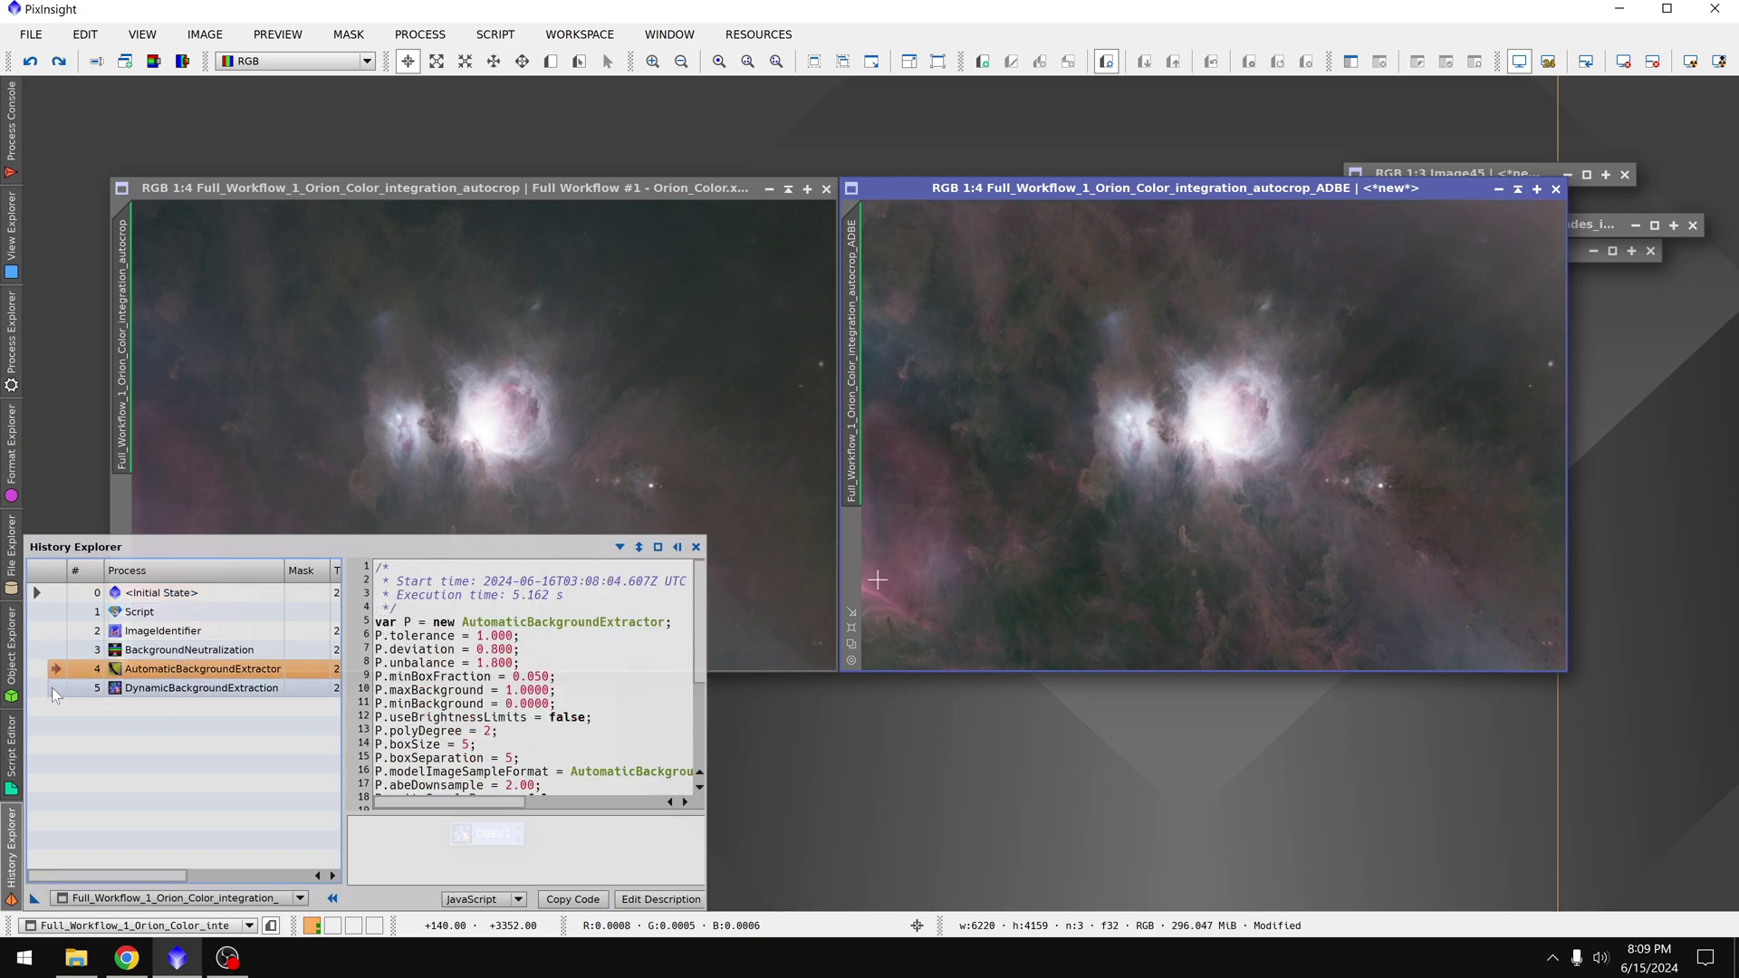
{"action": "left_click", "coordinate": [55, 658]}
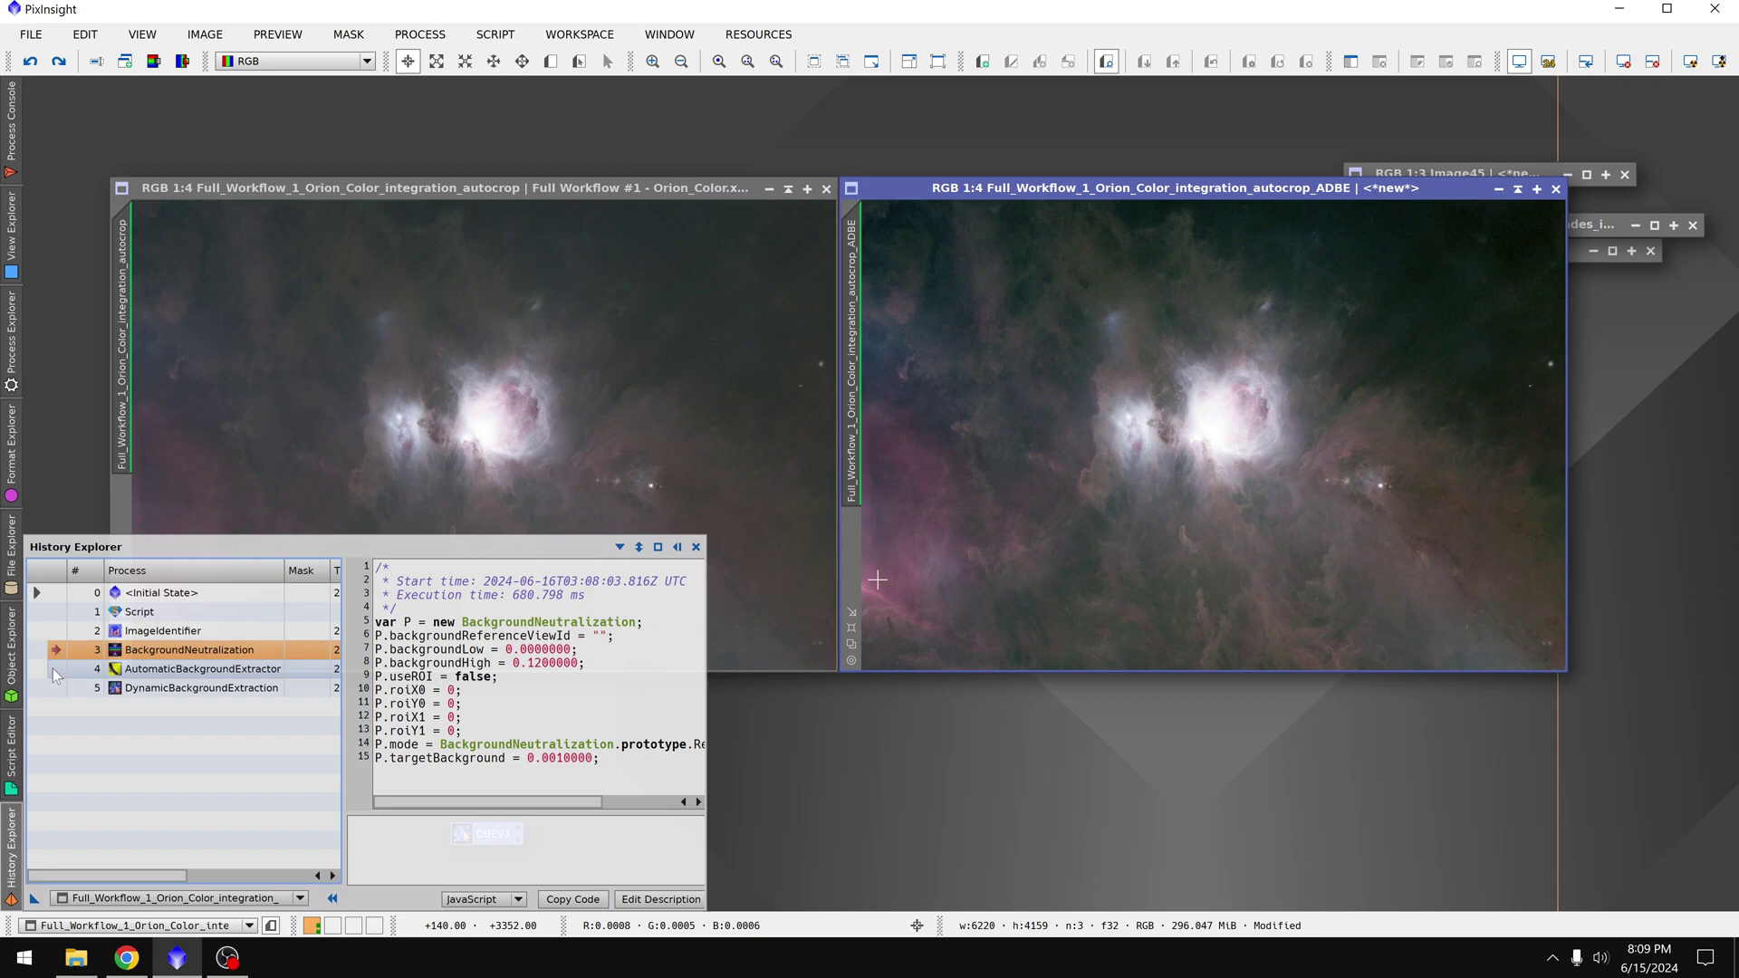
{"action": "left_click", "coordinate": [53, 670]}
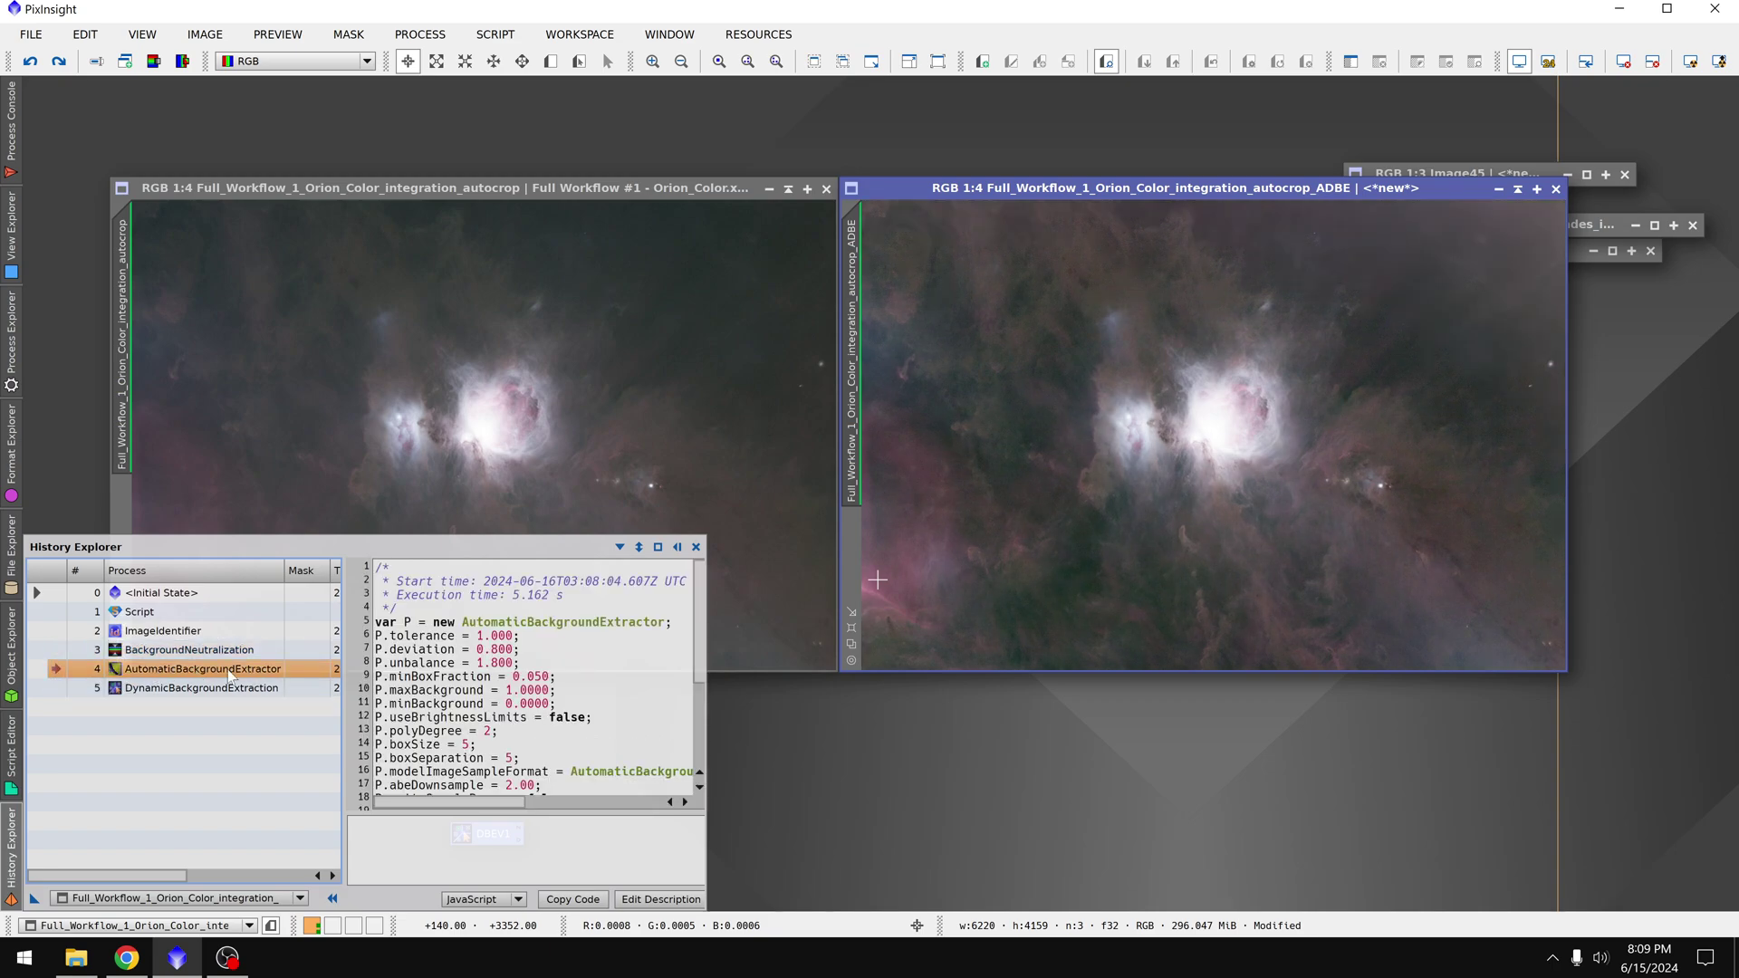
{"action": "left_click", "coordinate": [41, 654]}
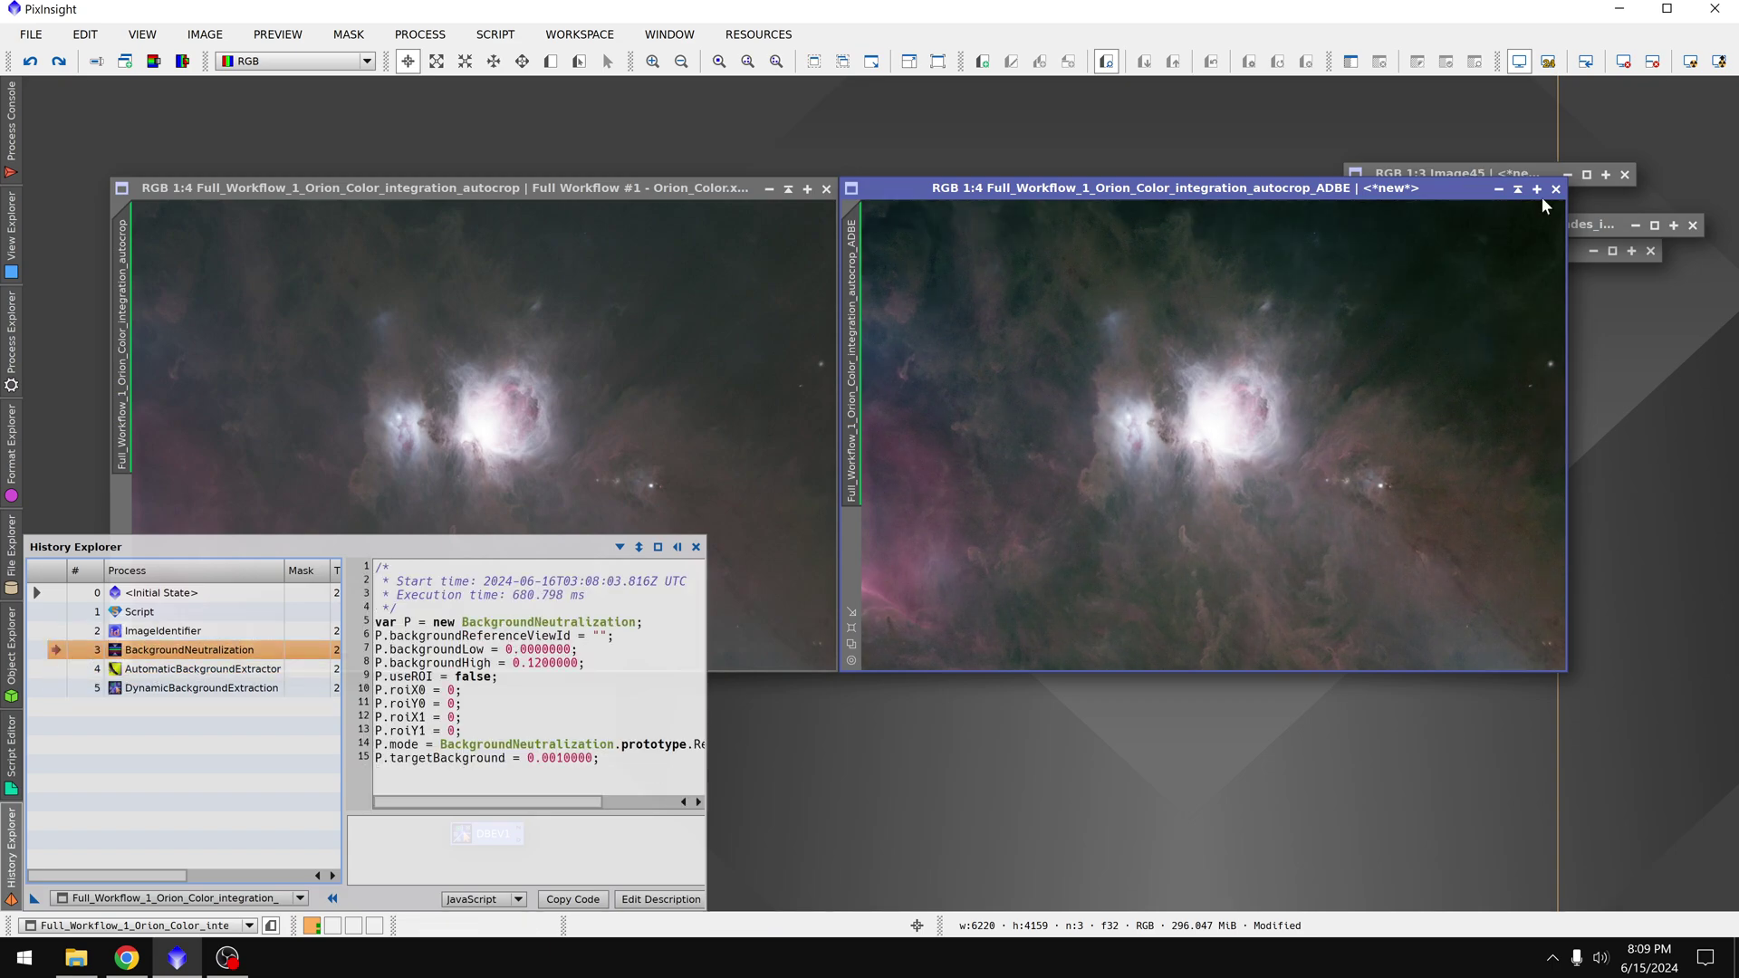
- Return to the DynamicBackgroundExtraction state and flip between it and the ABE result
{"action": "mouse_move", "coordinate": [4, 850]}
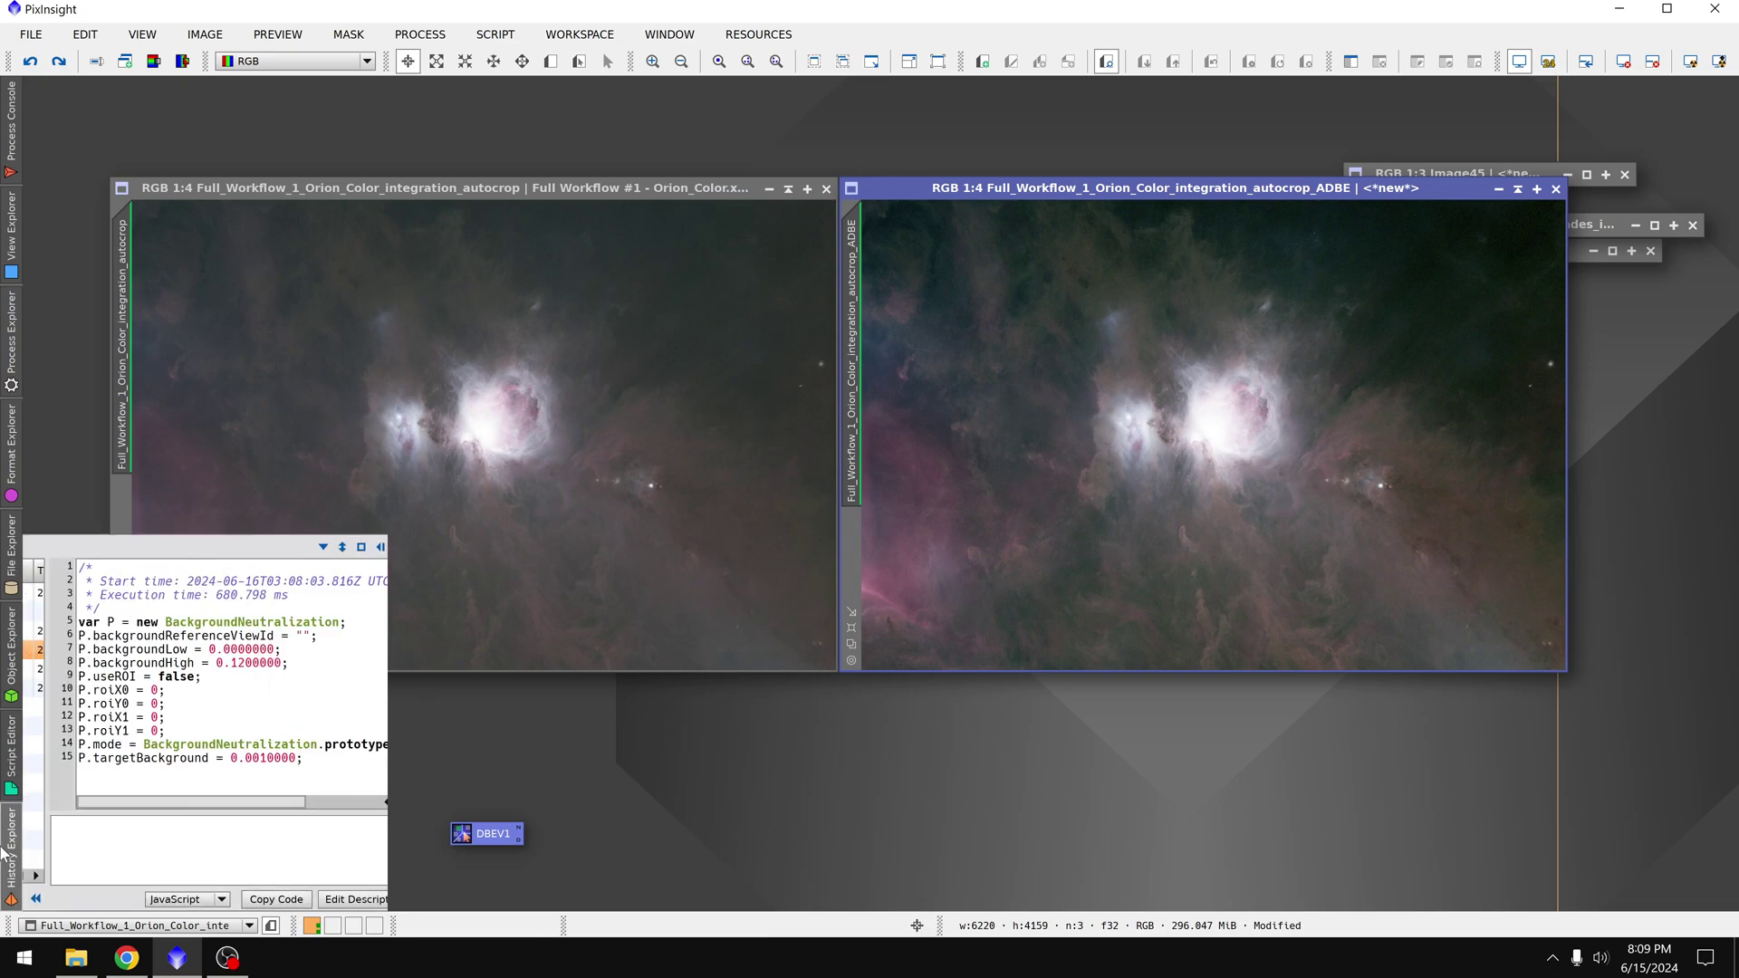
{"action": "left_click", "coordinate": [55, 689]}
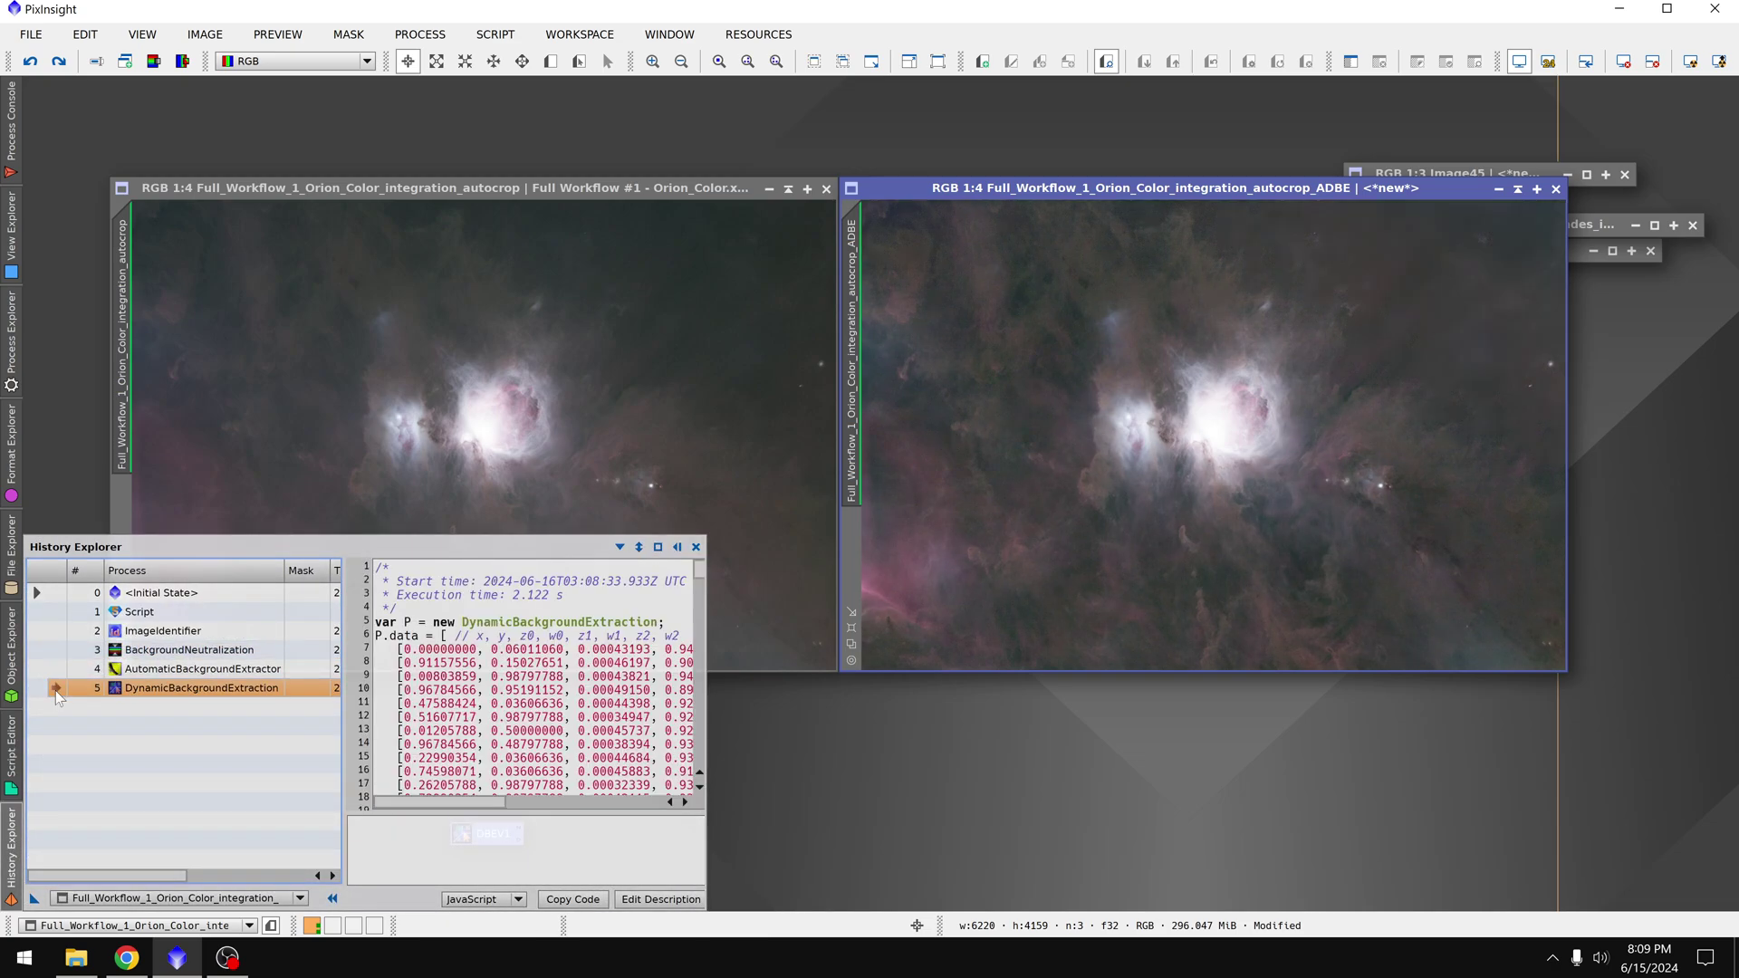
{"action": "key", "text": "ctrl+z"}
{"action": "key", "text": "ctrl+y"}
- Reopen the image's DBE settings and set Correction to Division with Normalize off
{"action": "double_click", "coordinate": [227, 697]}
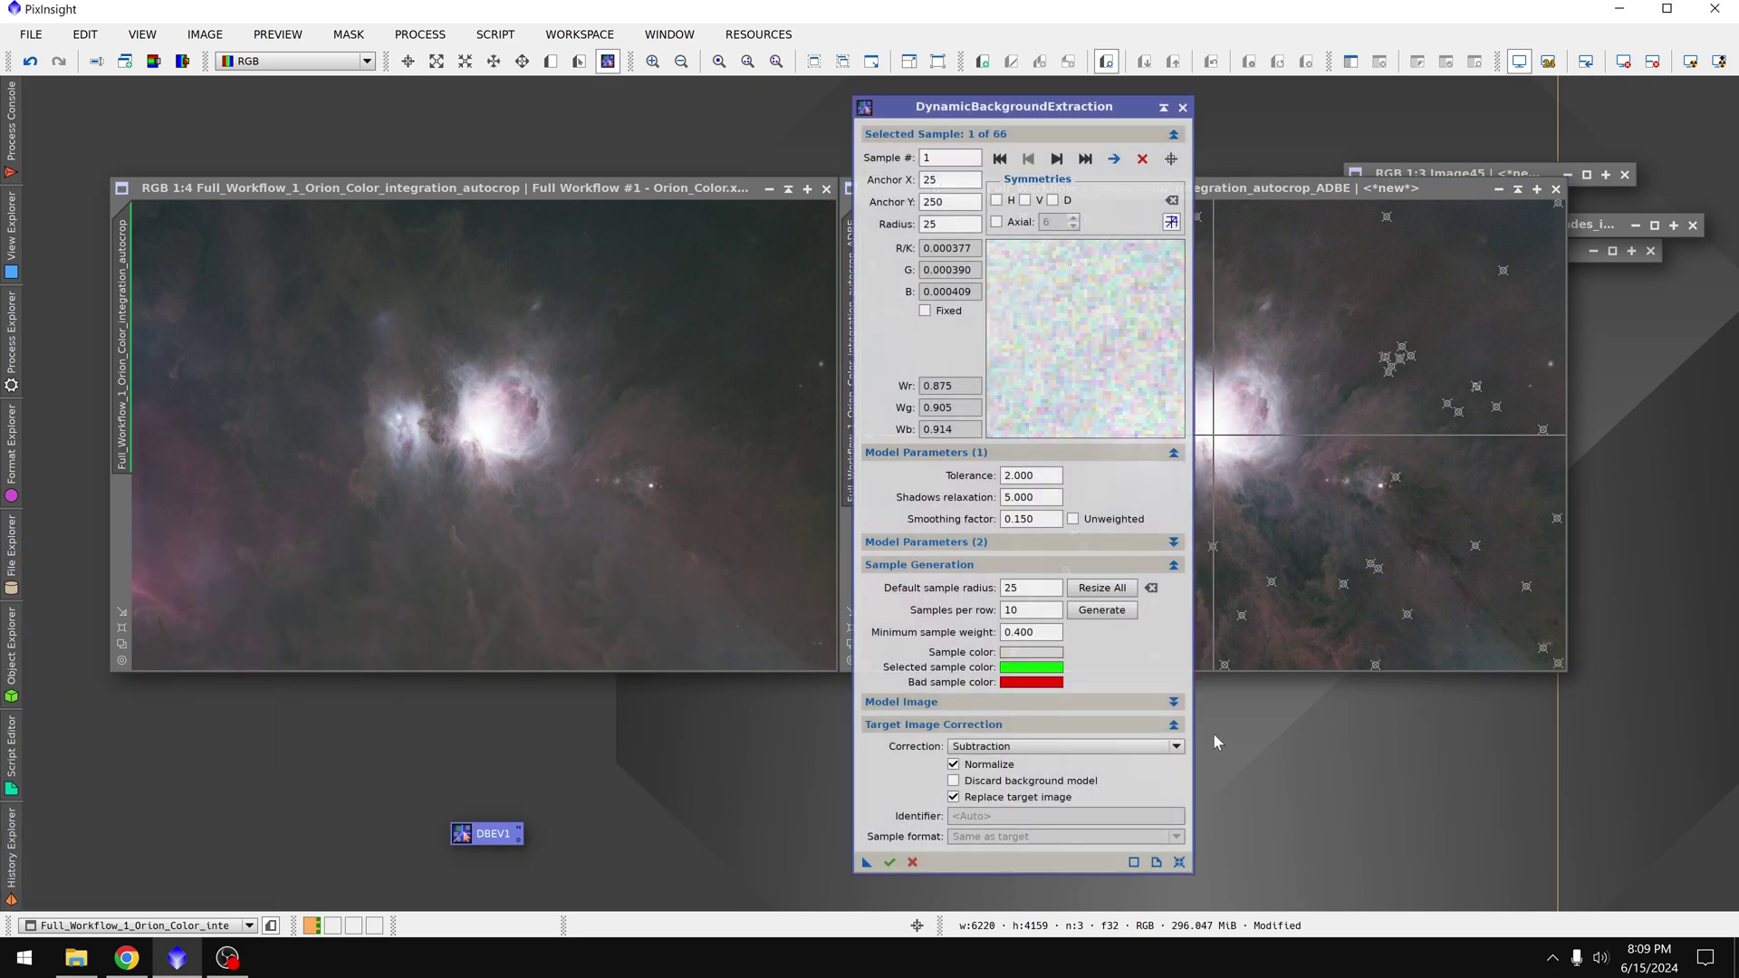
{"action": "left_click", "coordinate": [1105, 749]}
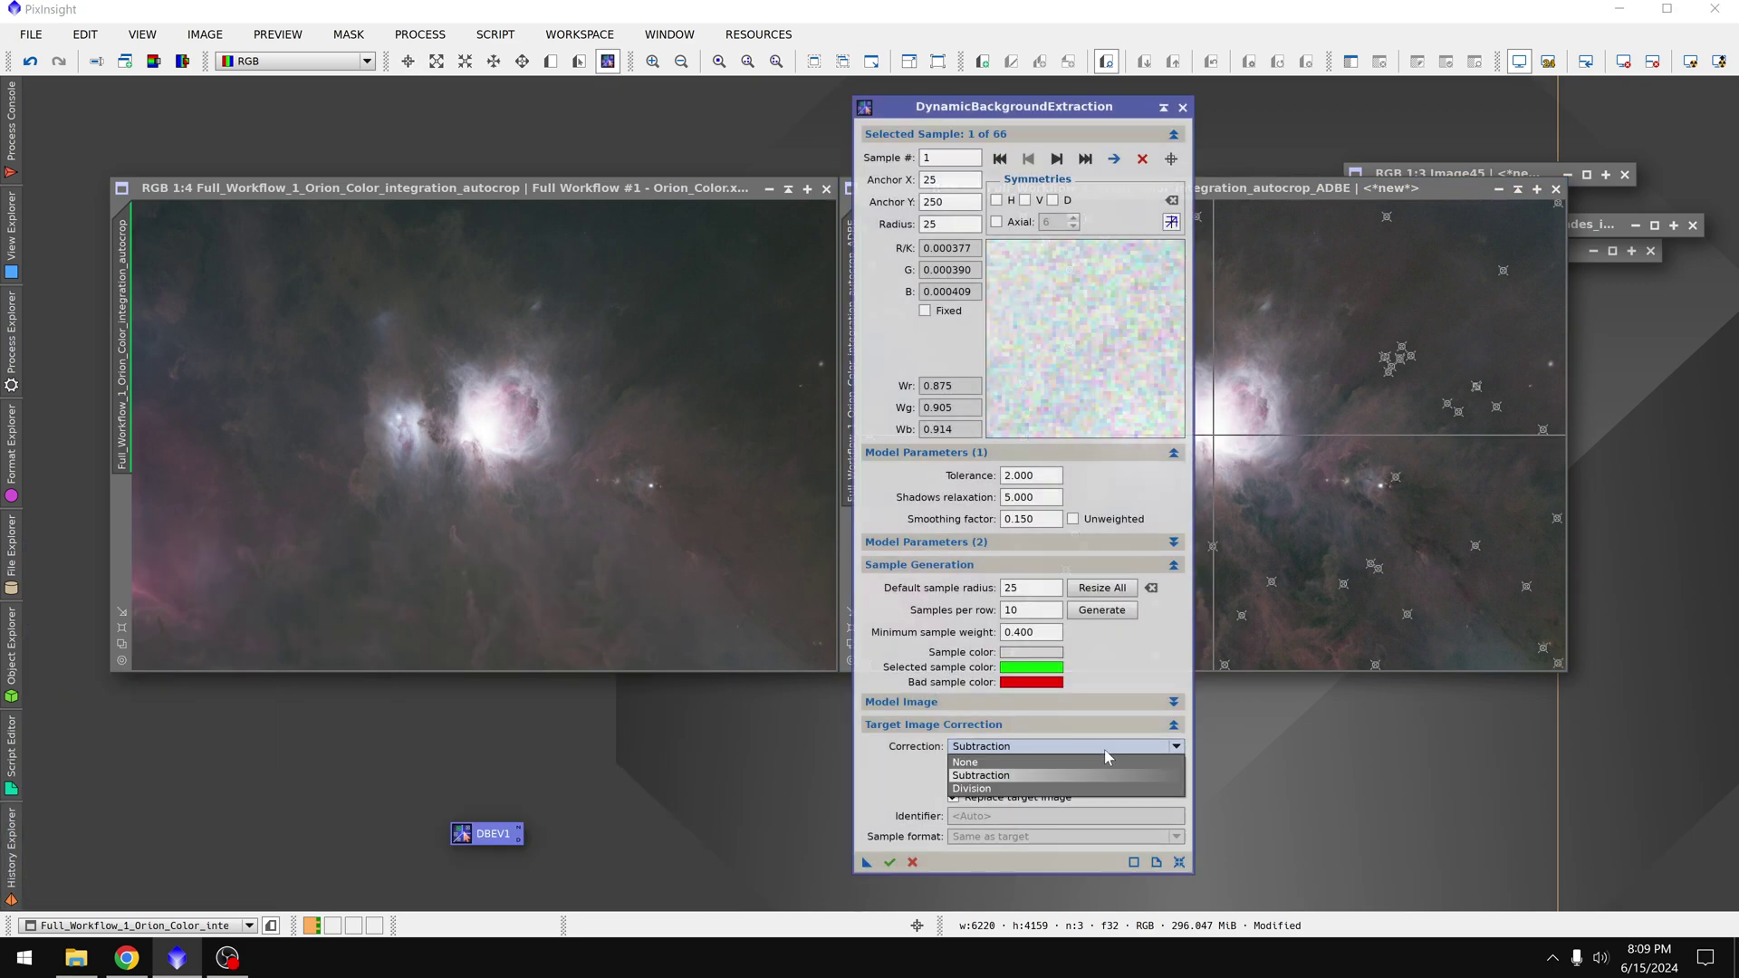
{"action": "left_click", "coordinate": [1082, 788]}
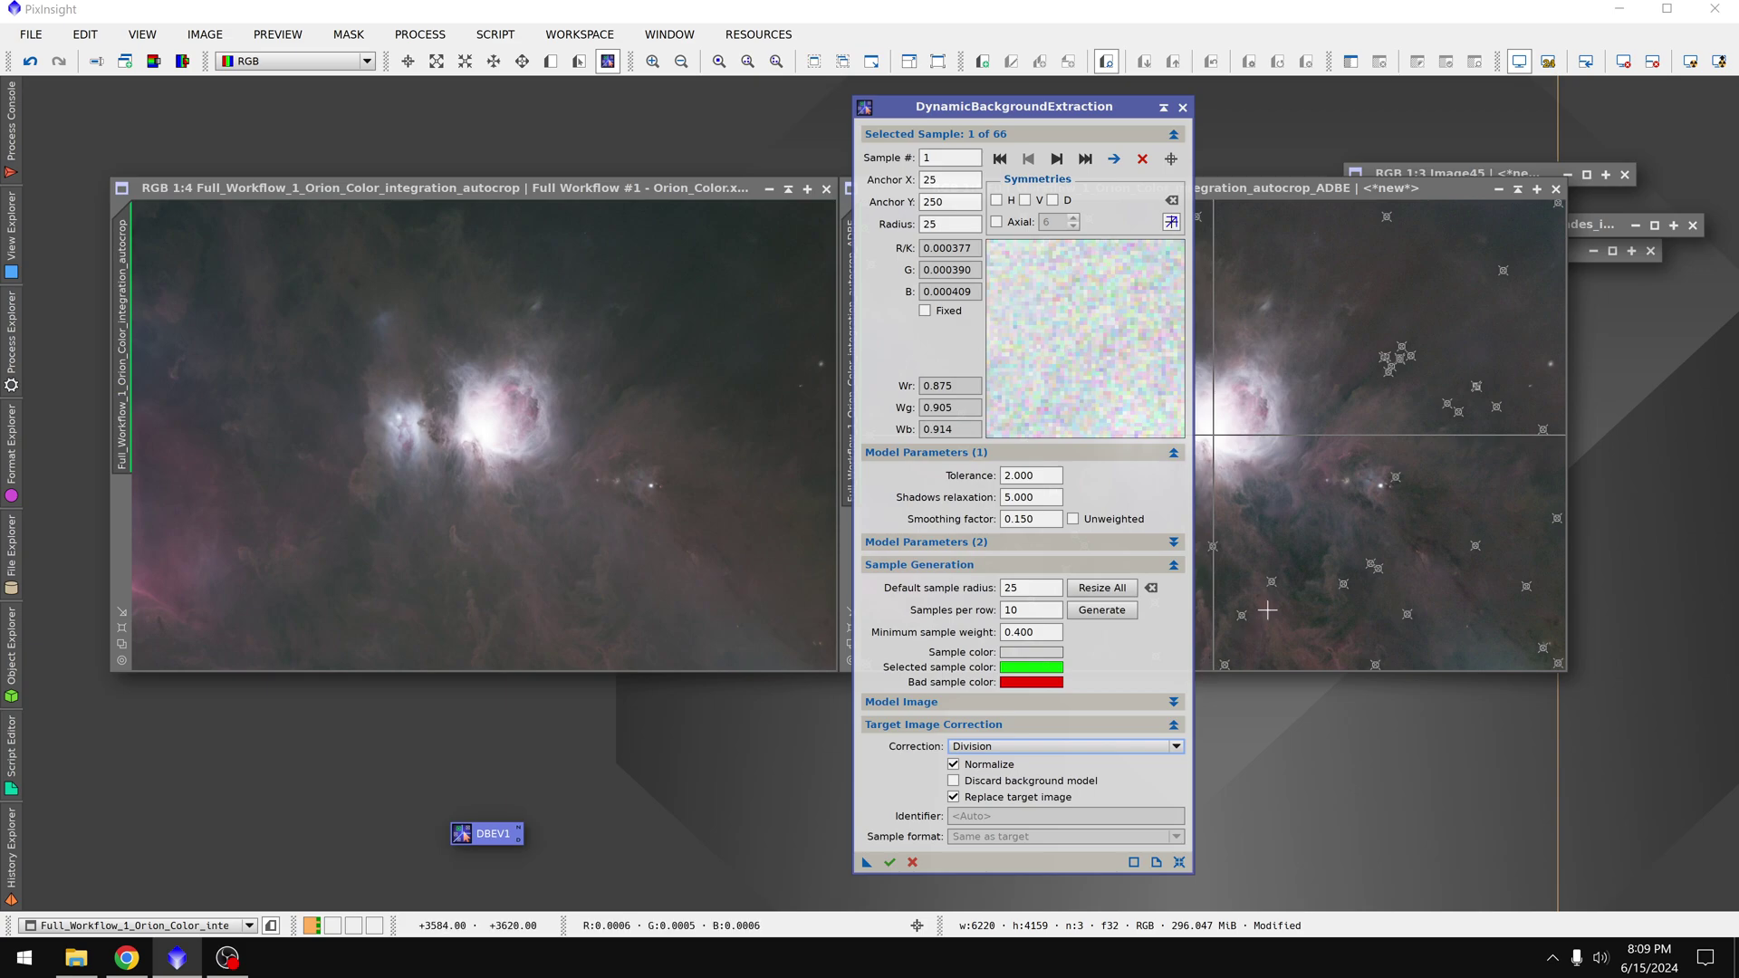
{"action": "left_click", "coordinate": [1009, 765]}
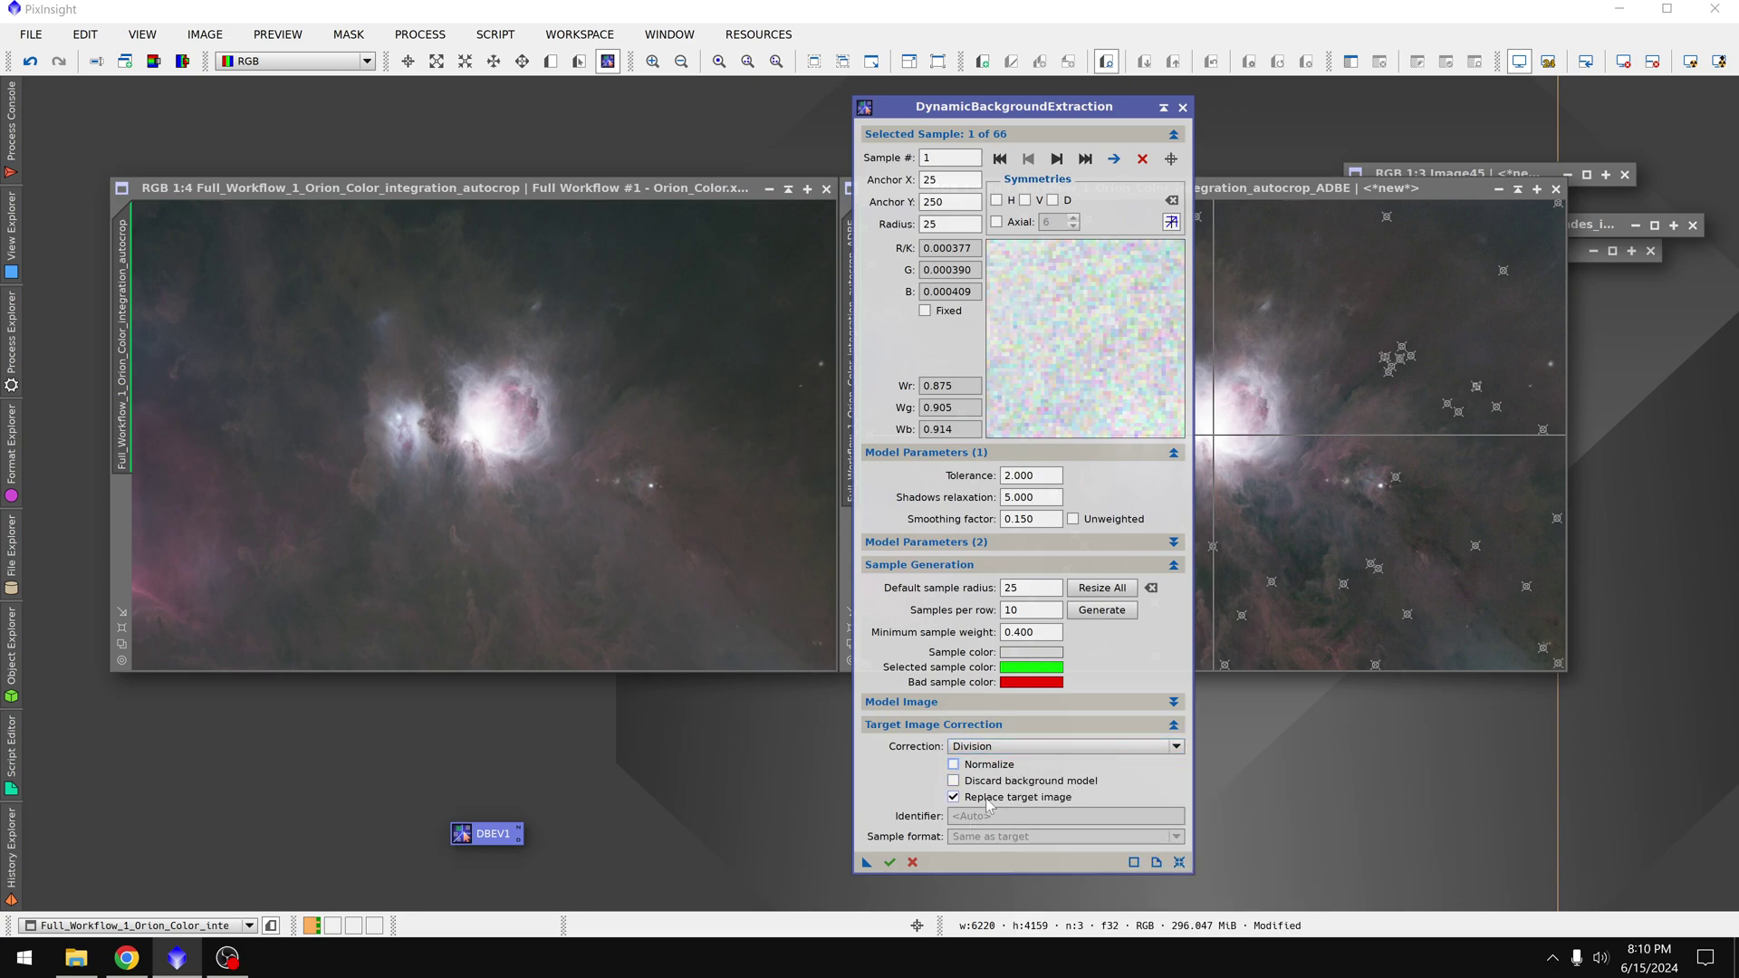
- Save the DBE settings as a process icon named DBEOrion and close DBE
{"action": "left_click_drag", "start_coordinate": [866, 863], "coordinate": [753, 819]}
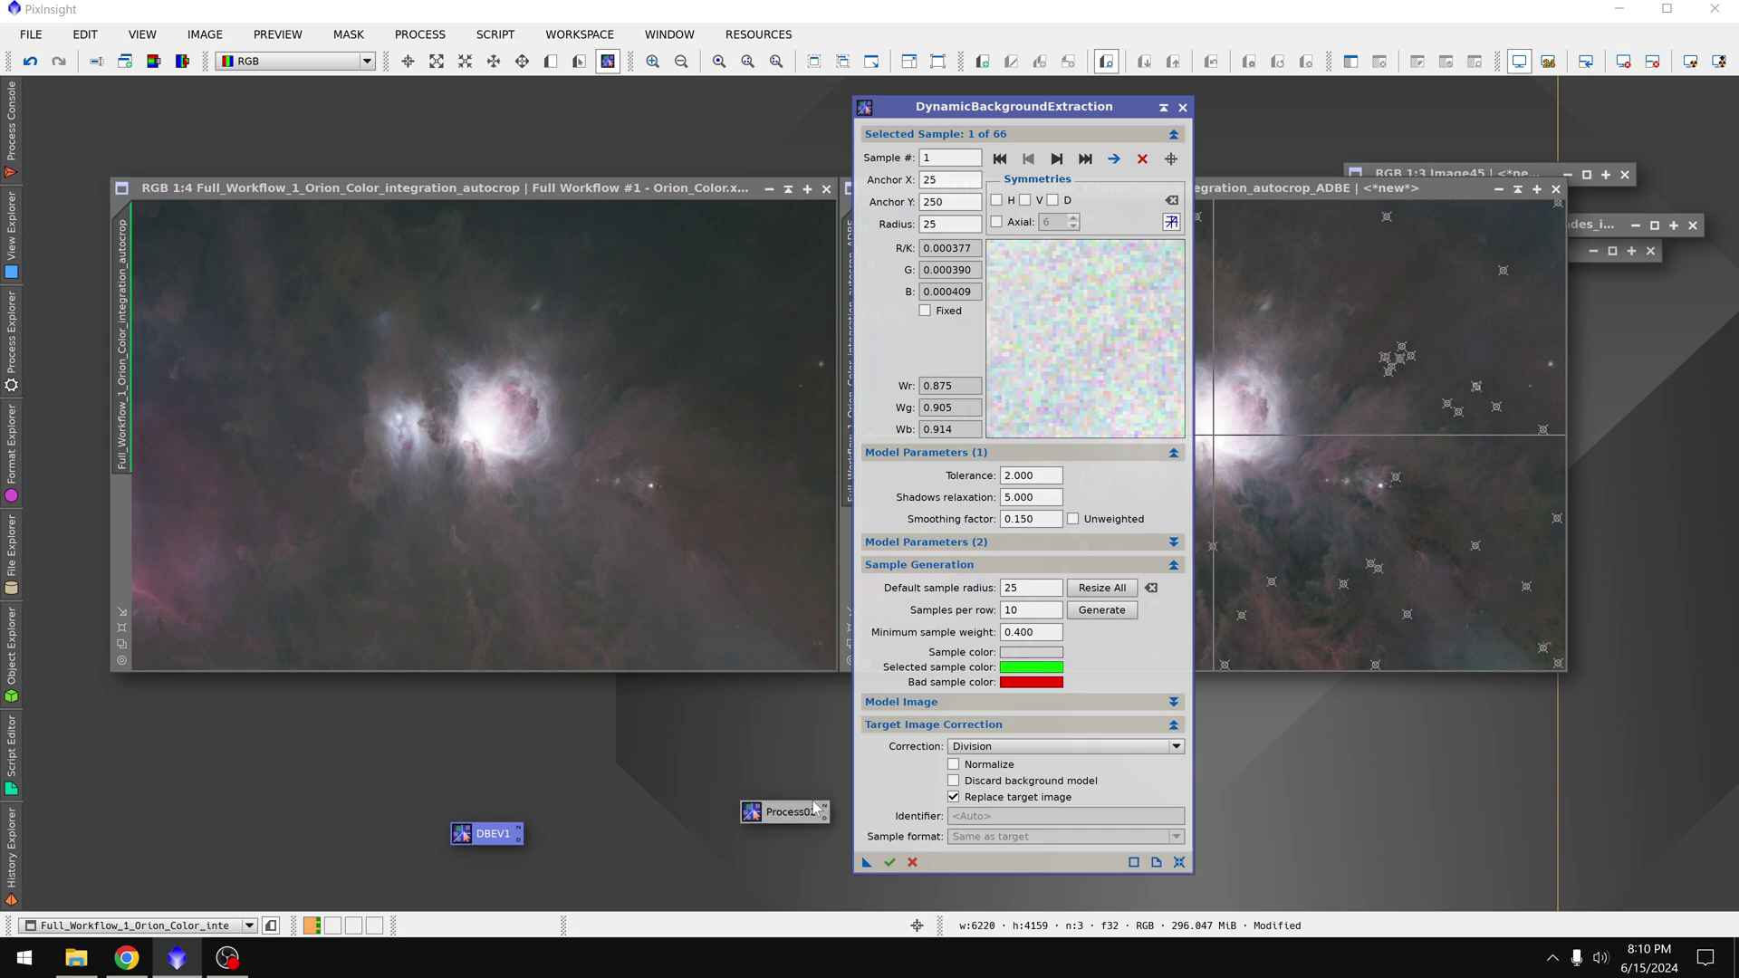
{"action": "left_click", "coordinate": [824, 805]}
{"action": "type", "text": "DVE"}
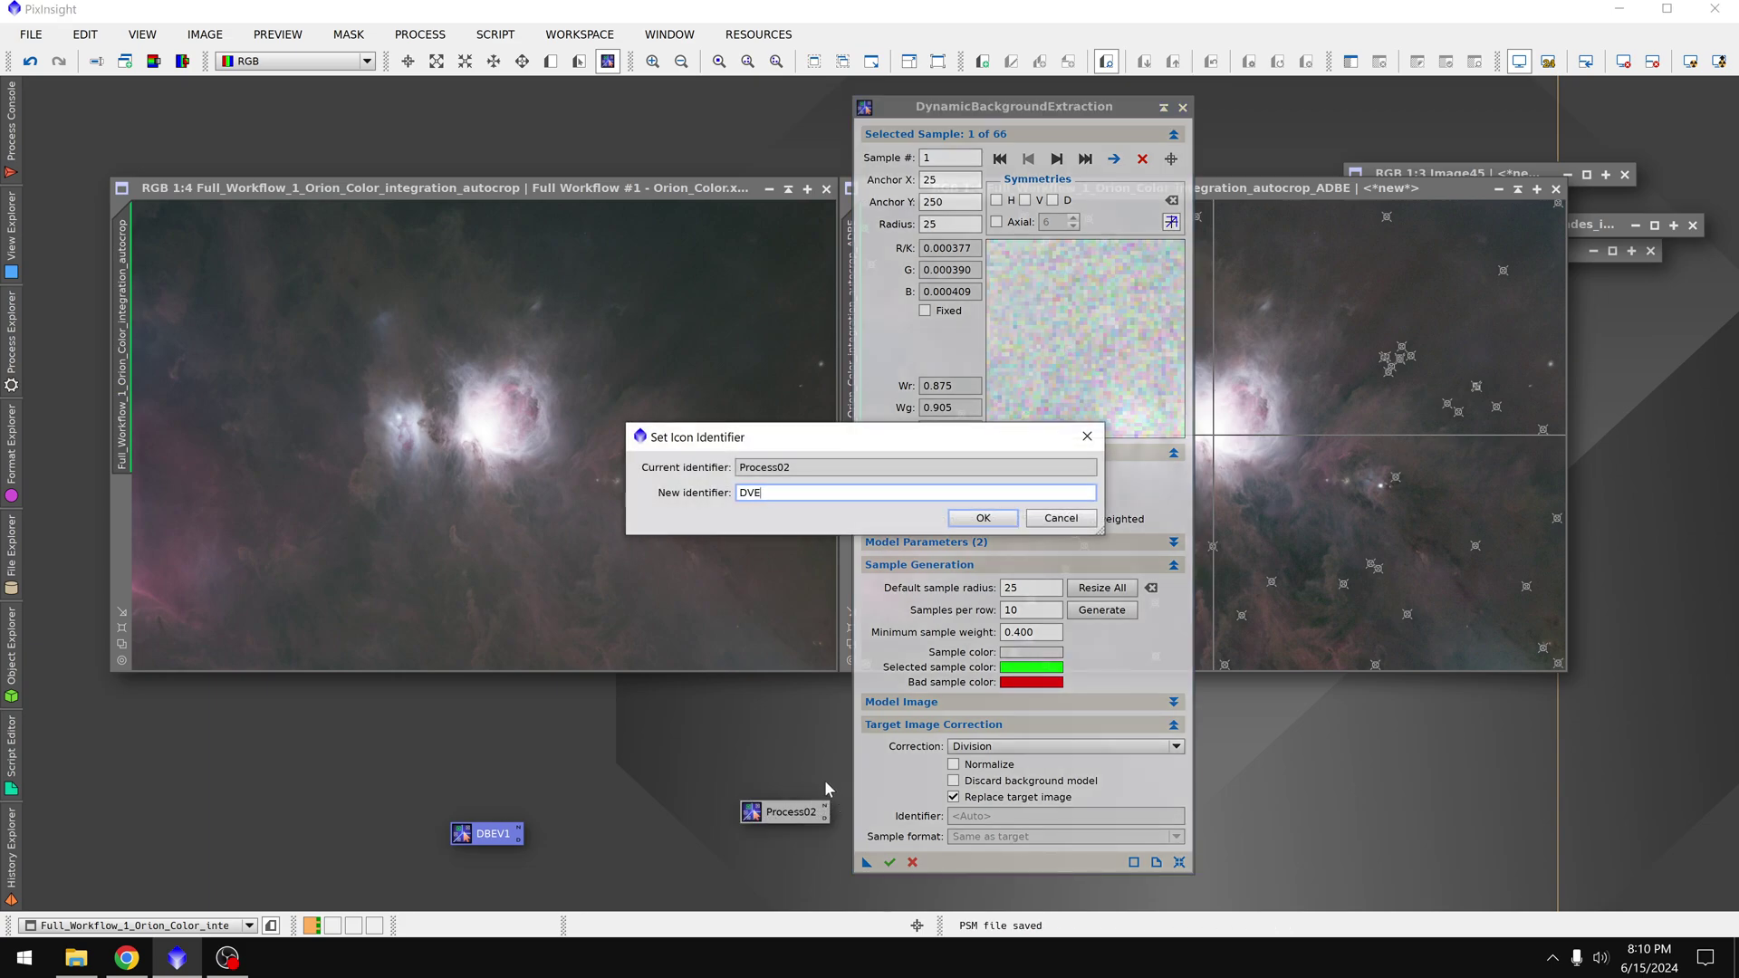
{"action": "key", "text": "BackSpace"}
{"action": "key", "text": "BackSpace"}
{"action": "type", "text": "BEOrion"}
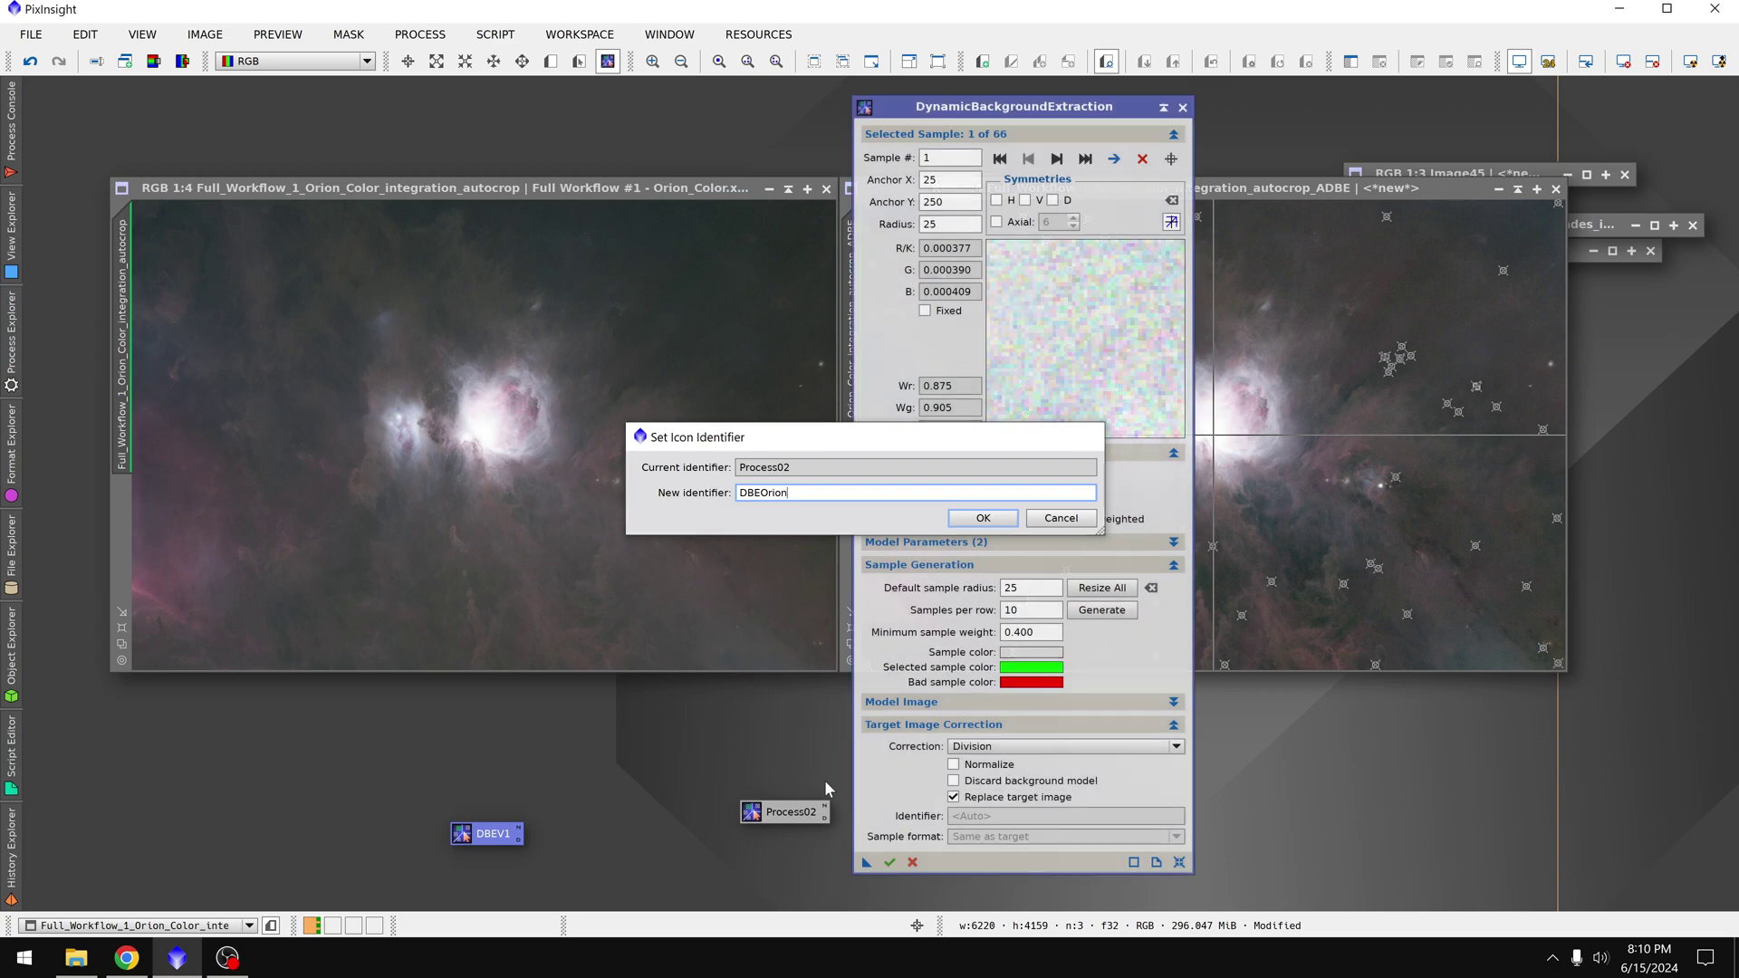
{"action": "key", "text": "Return"}
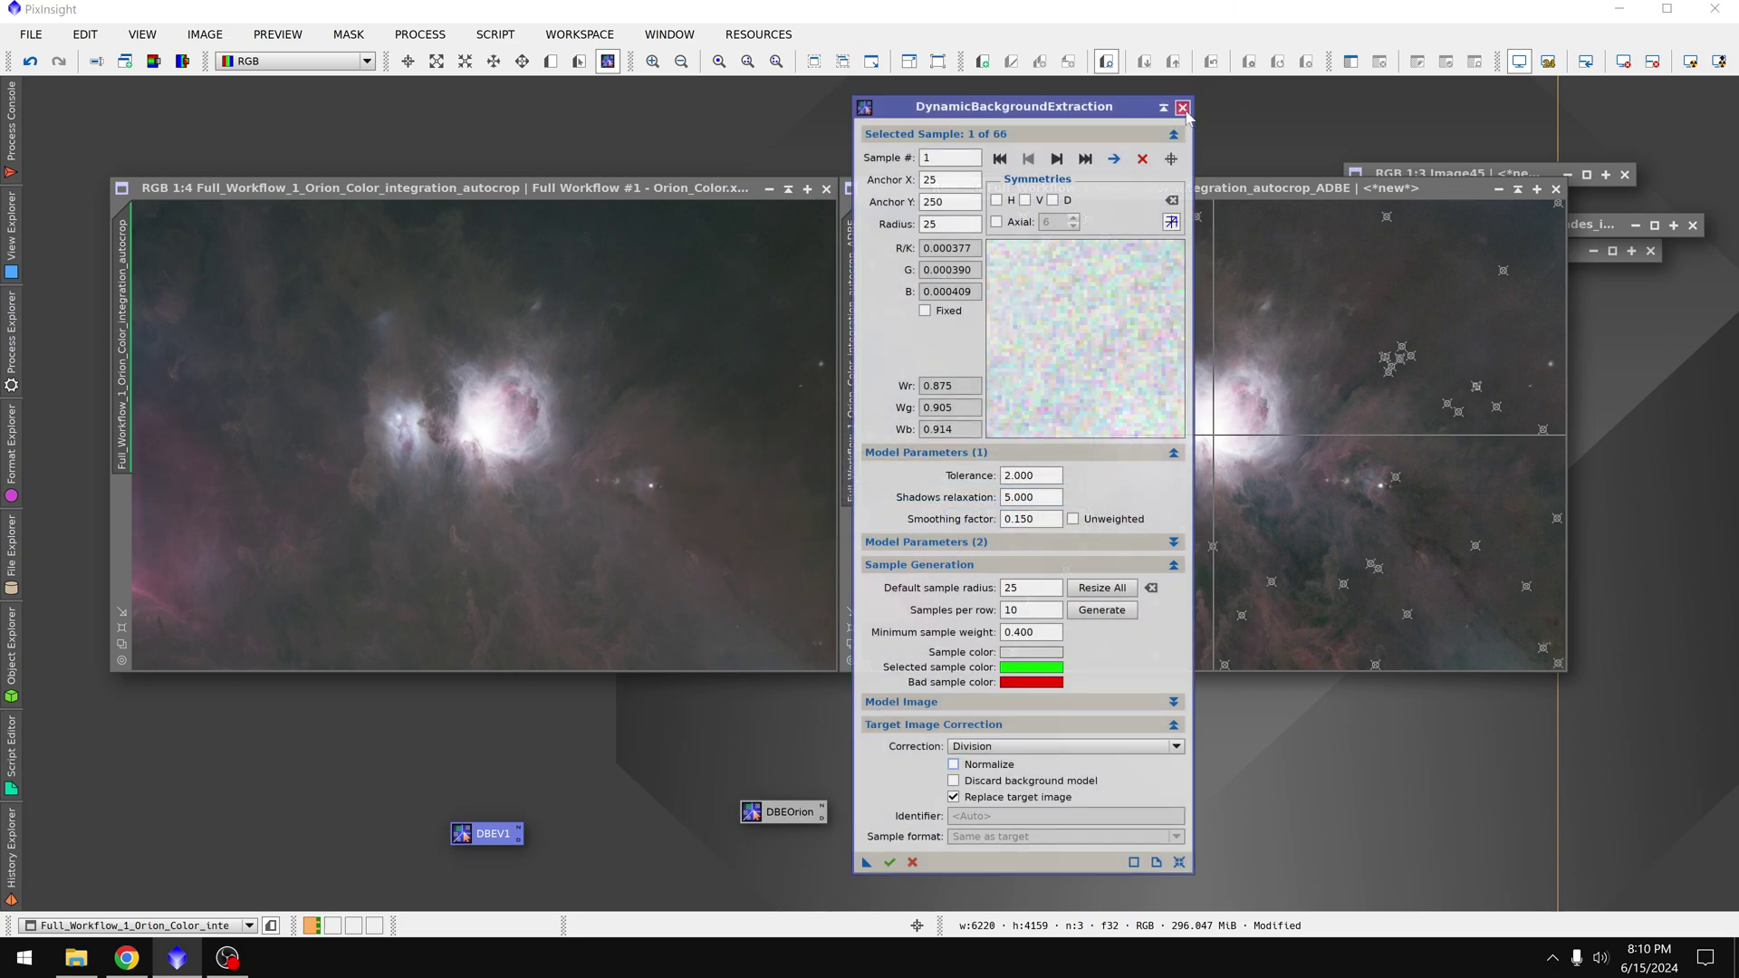
{"action": "left_click", "coordinate": [1183, 106]}
{"action": "left_click", "coordinate": [906, 525]}
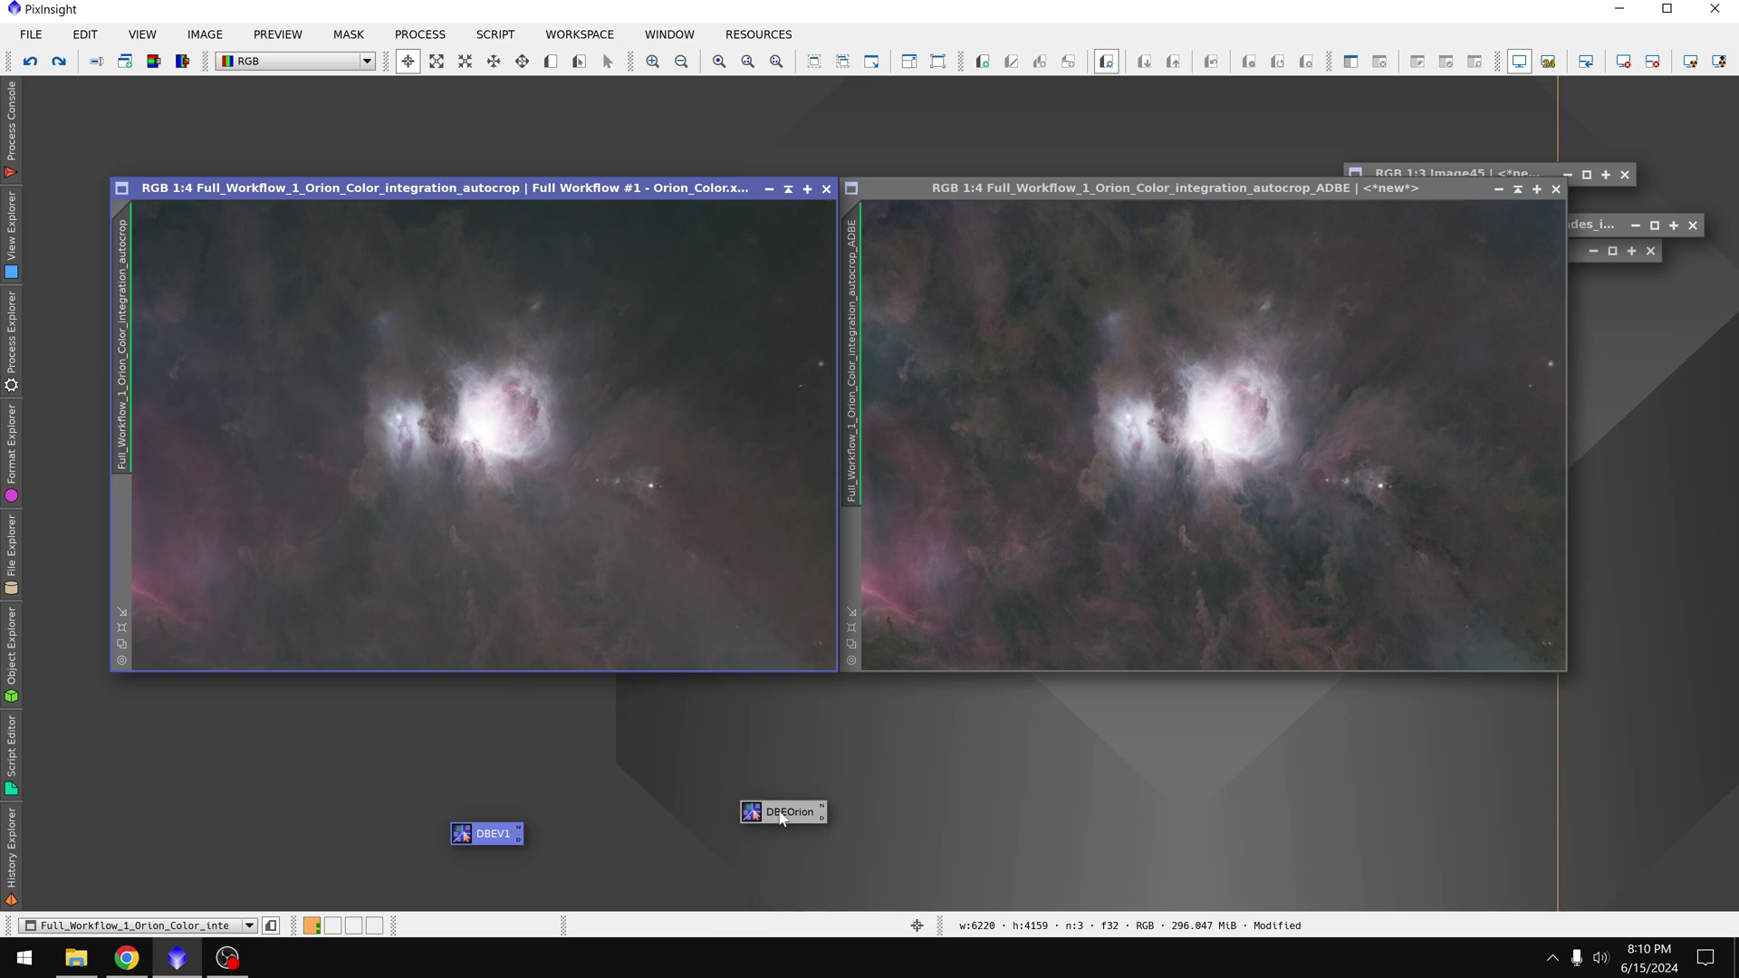
- Apply DBEOrion to the original Orion image, SCNR green removal to the ADBE image, then iconize it
{"action": "left_click_drag", "start_coordinate": [781, 818], "coordinate": [516, 497]}
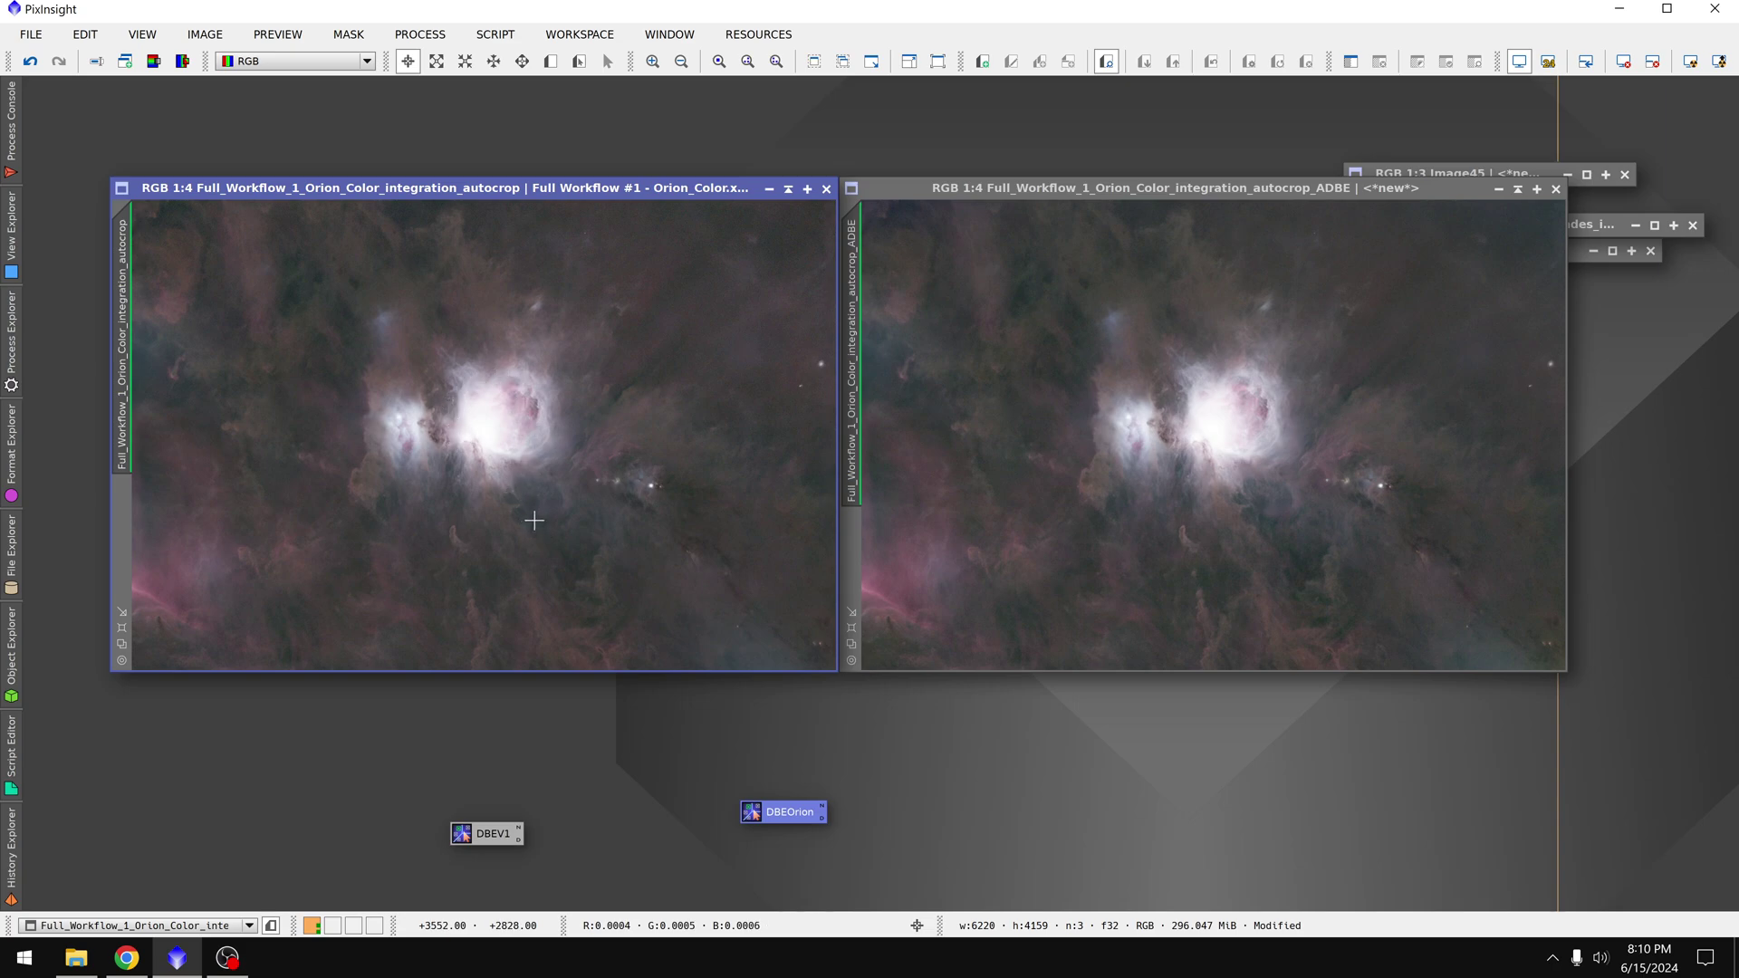
{"action": "left_click", "coordinate": [11, 333]}
{"action": "double_click", "coordinate": [165, 416]}
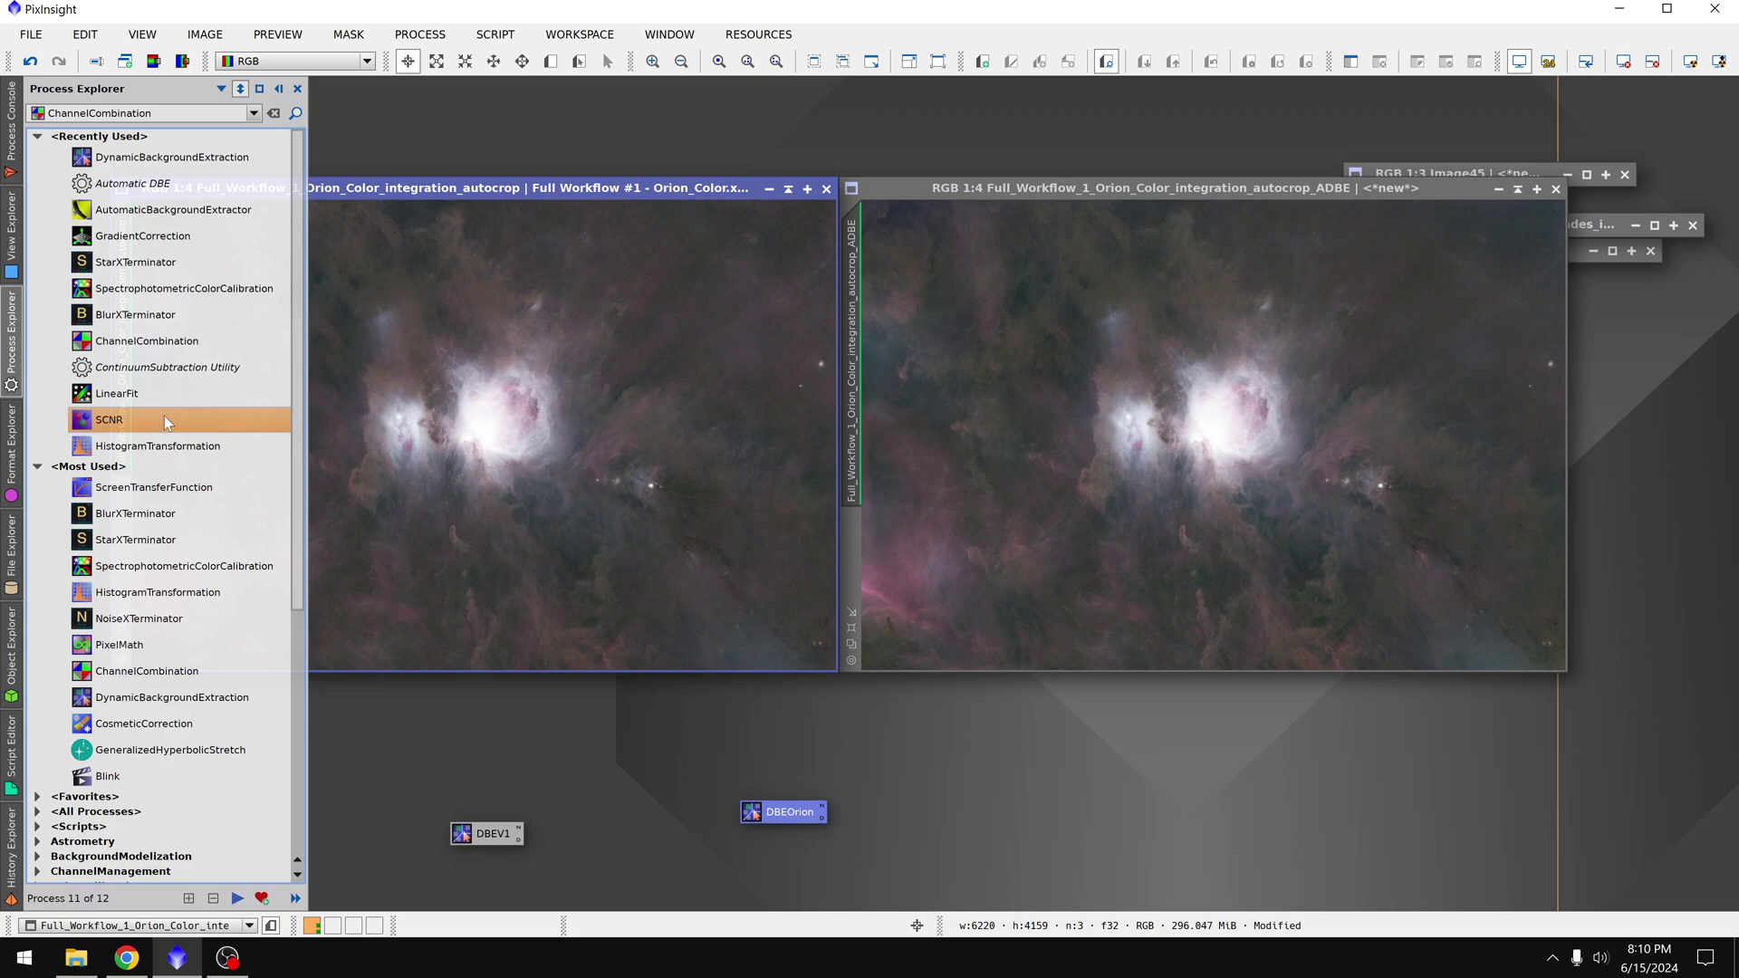
{"action": "left_click", "coordinate": [1113, 516]}
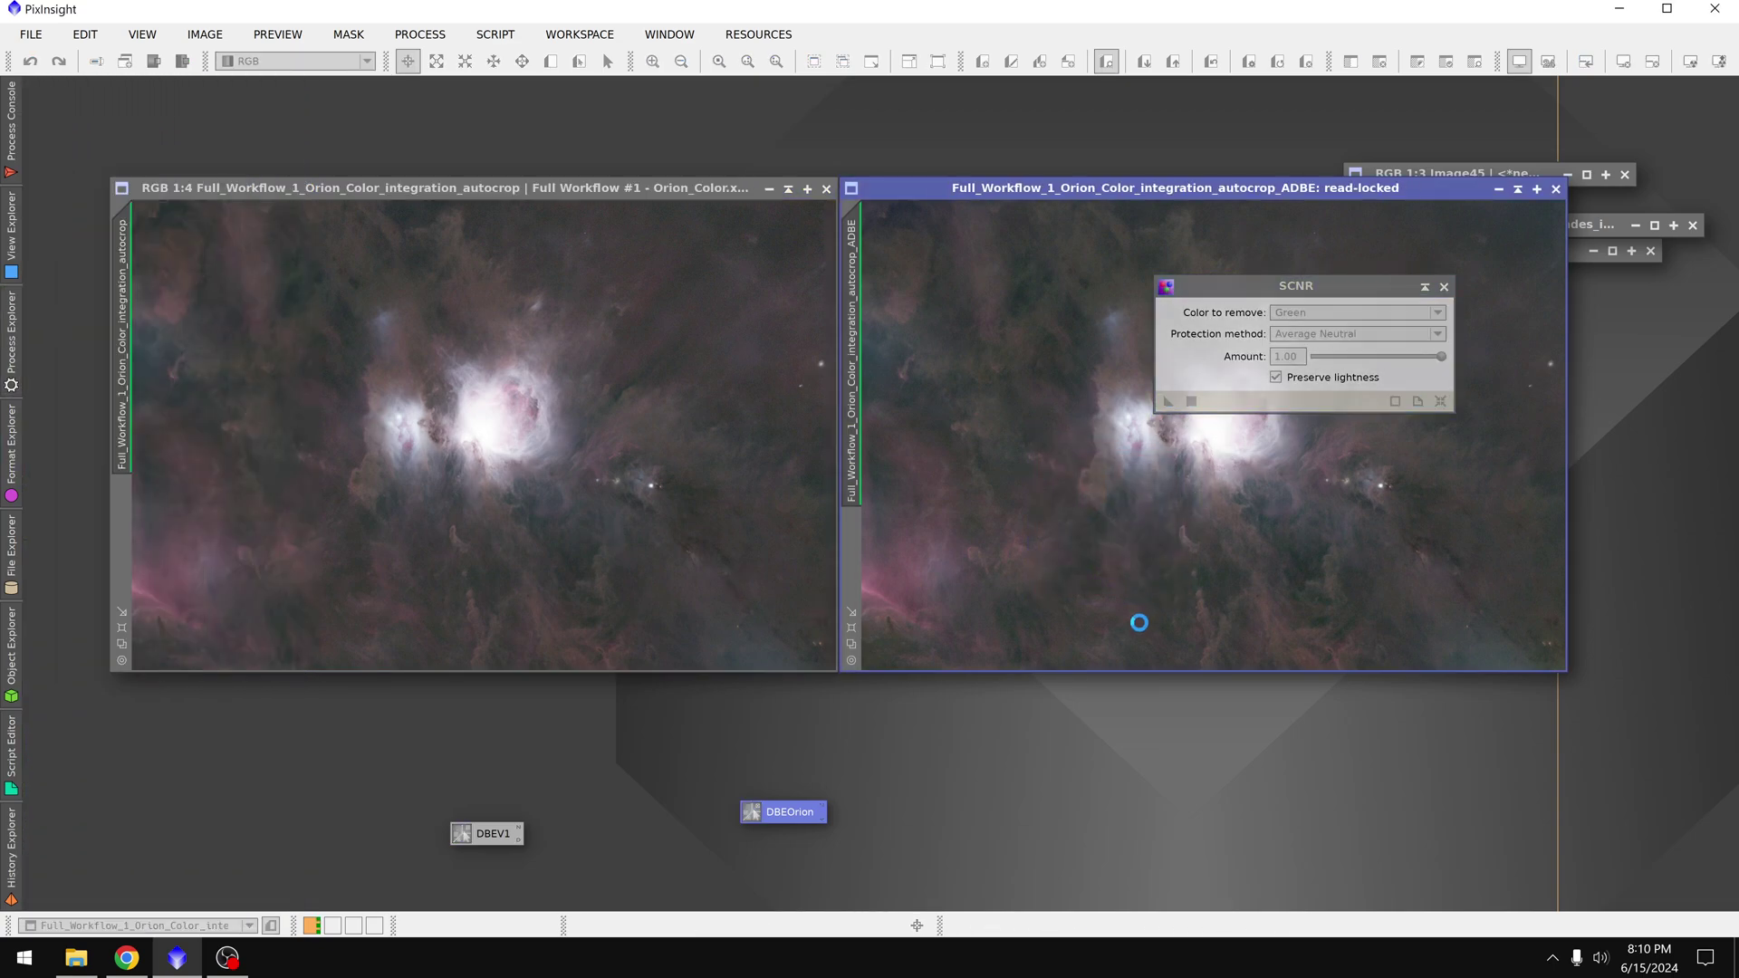
{"action": "left_click", "coordinate": [1445, 286]}
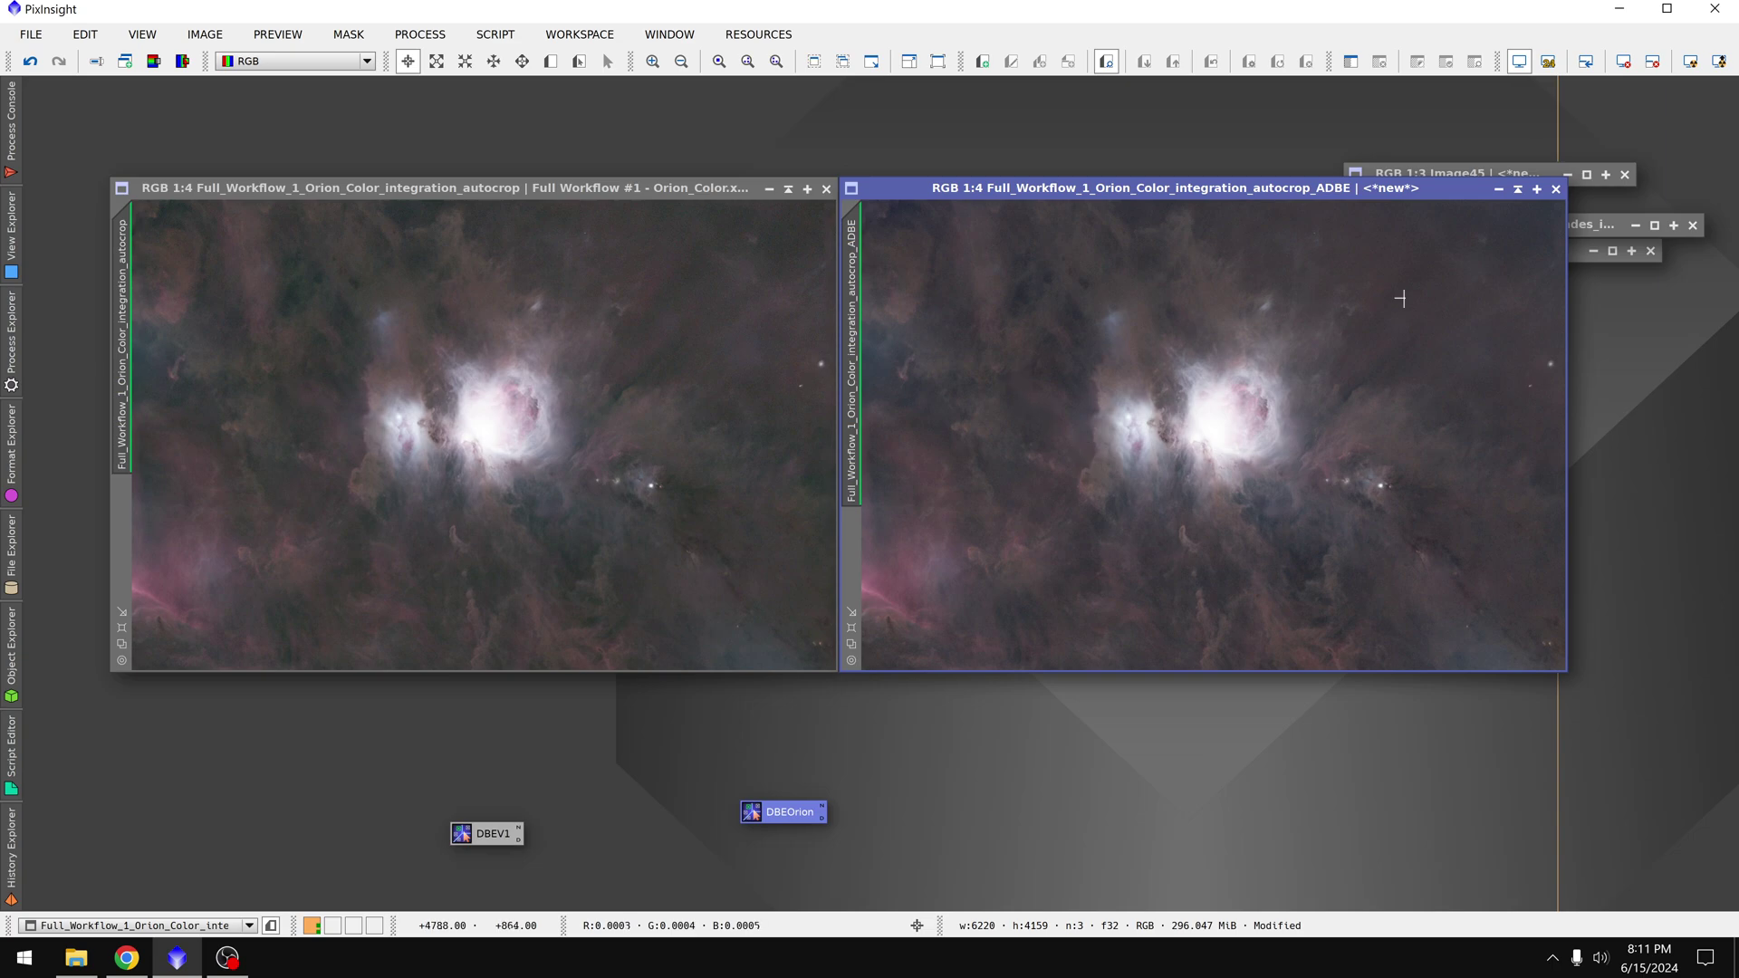
{"action": "left_click", "coordinate": [1518, 188]}
- Minimize the Orion window, bring up the Pleiades autocrop image, and run Automatic DBE on it
{"action": "left_click", "coordinate": [787, 188]}
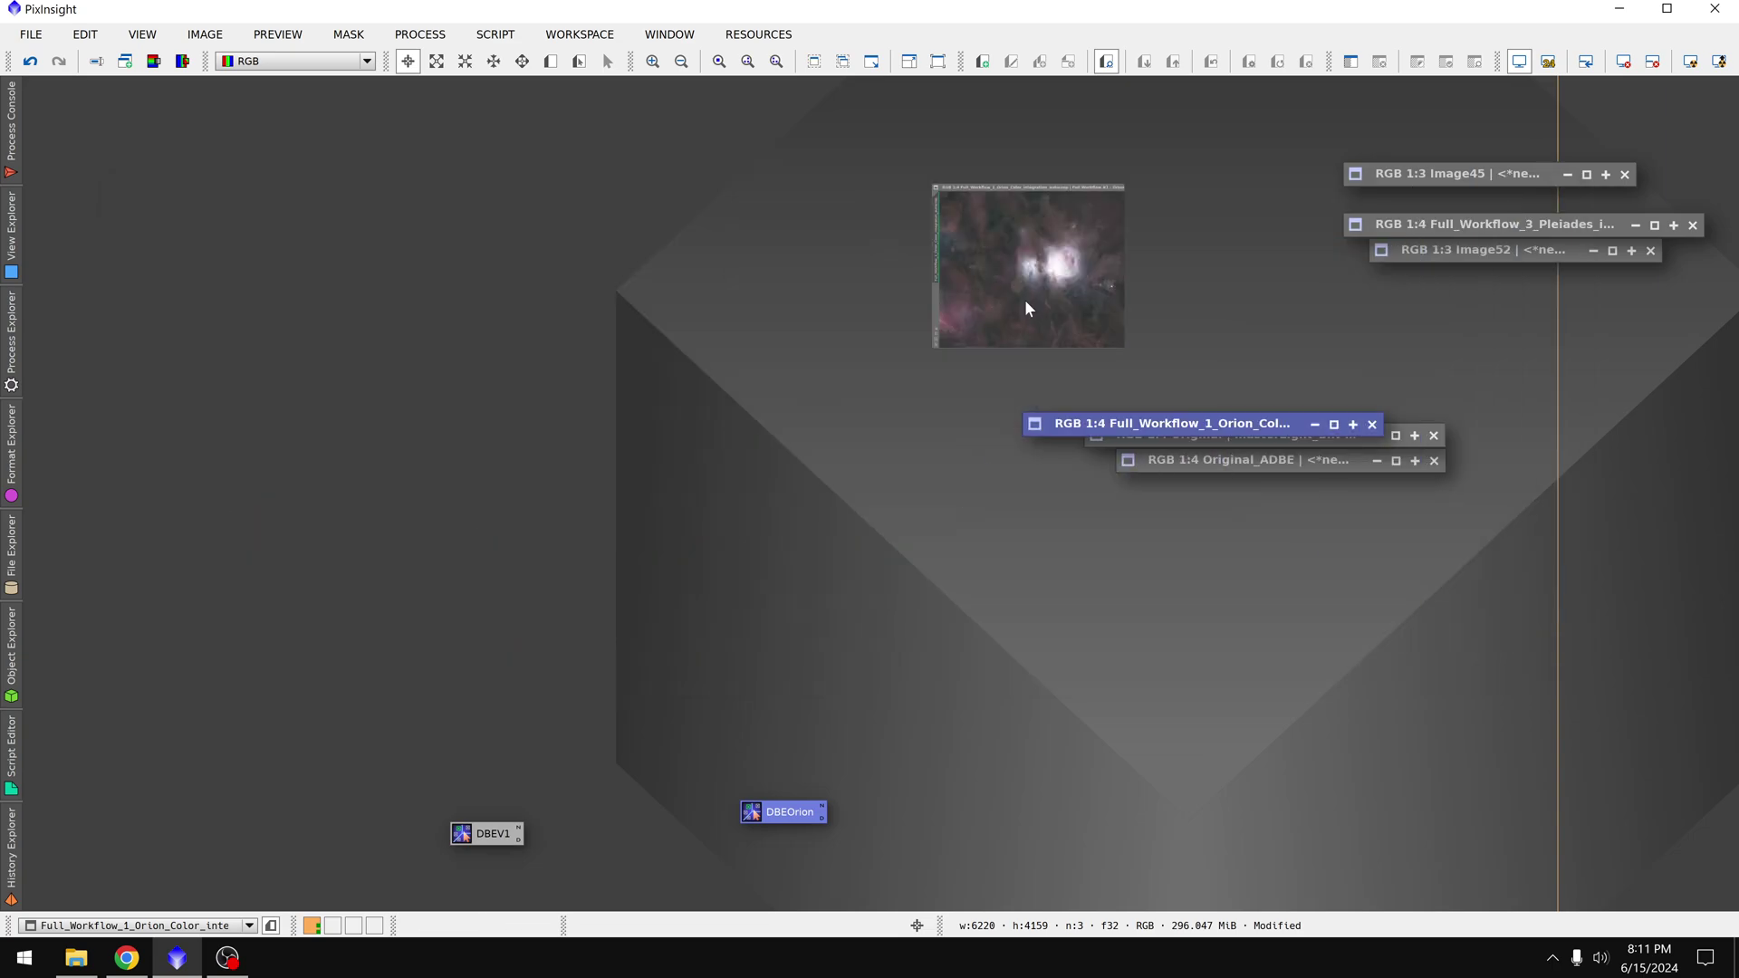
{"action": "left_click", "coordinate": [1428, 222]}
{"action": "double_click", "coordinate": [1428, 221]}
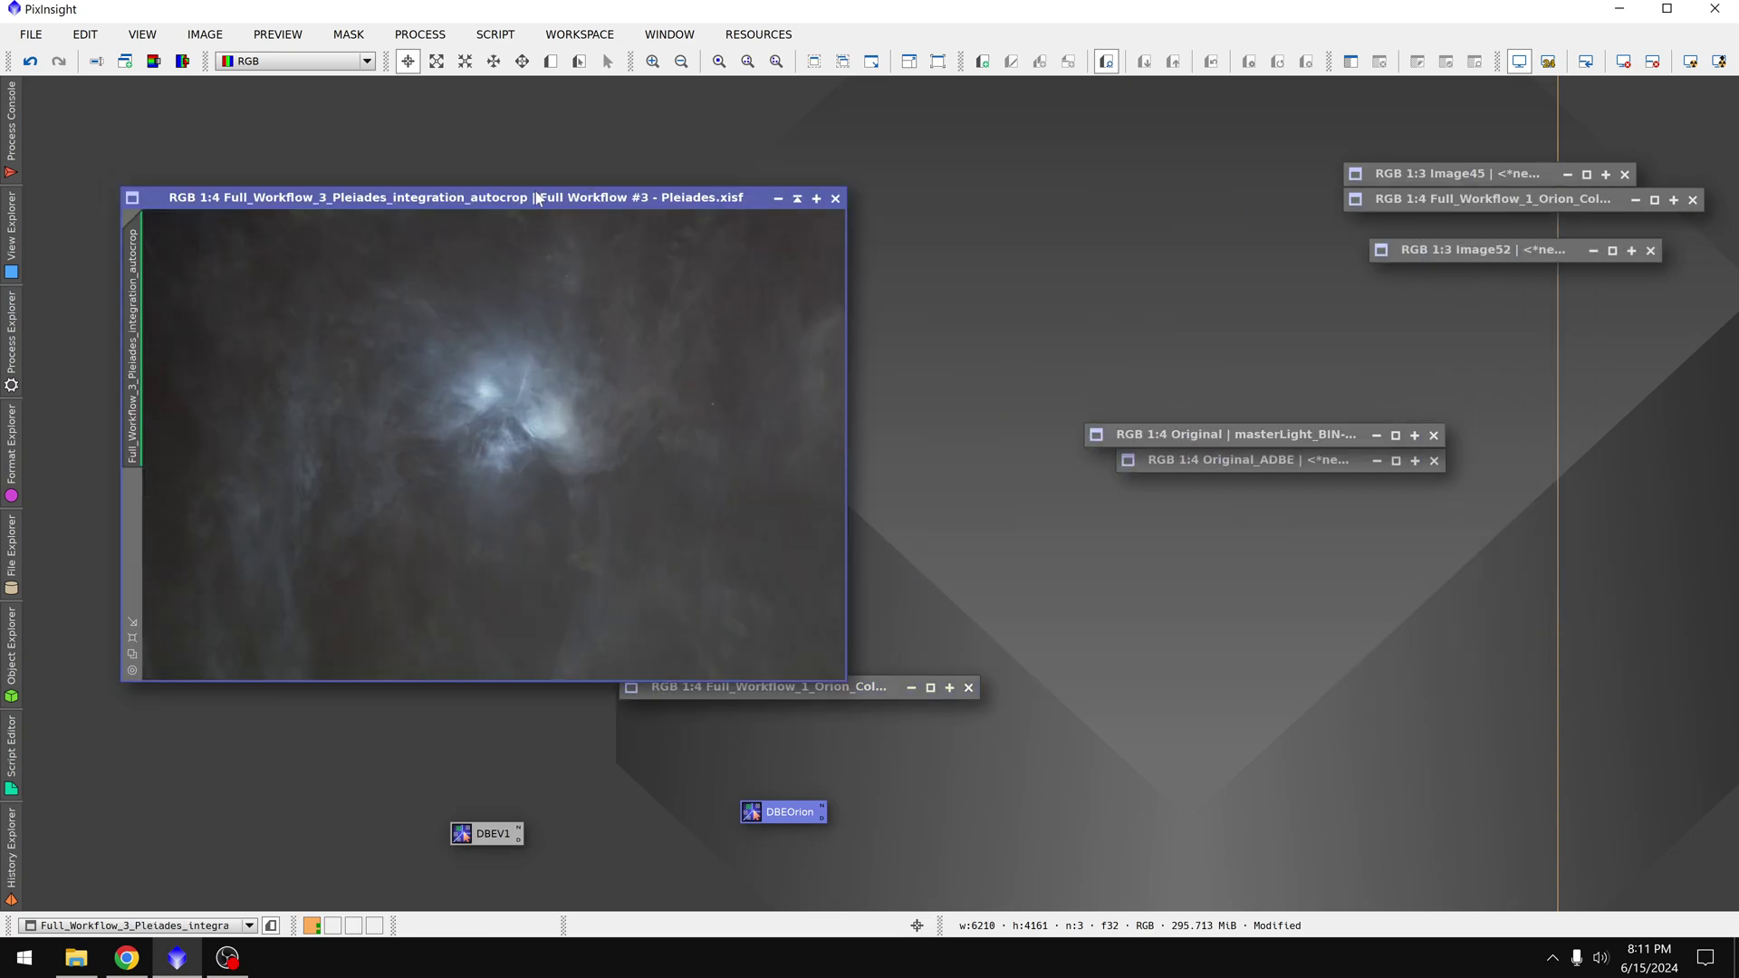
{"action": "left_click_drag", "start_coordinate": [563, 200], "coordinate": [814, 242]}
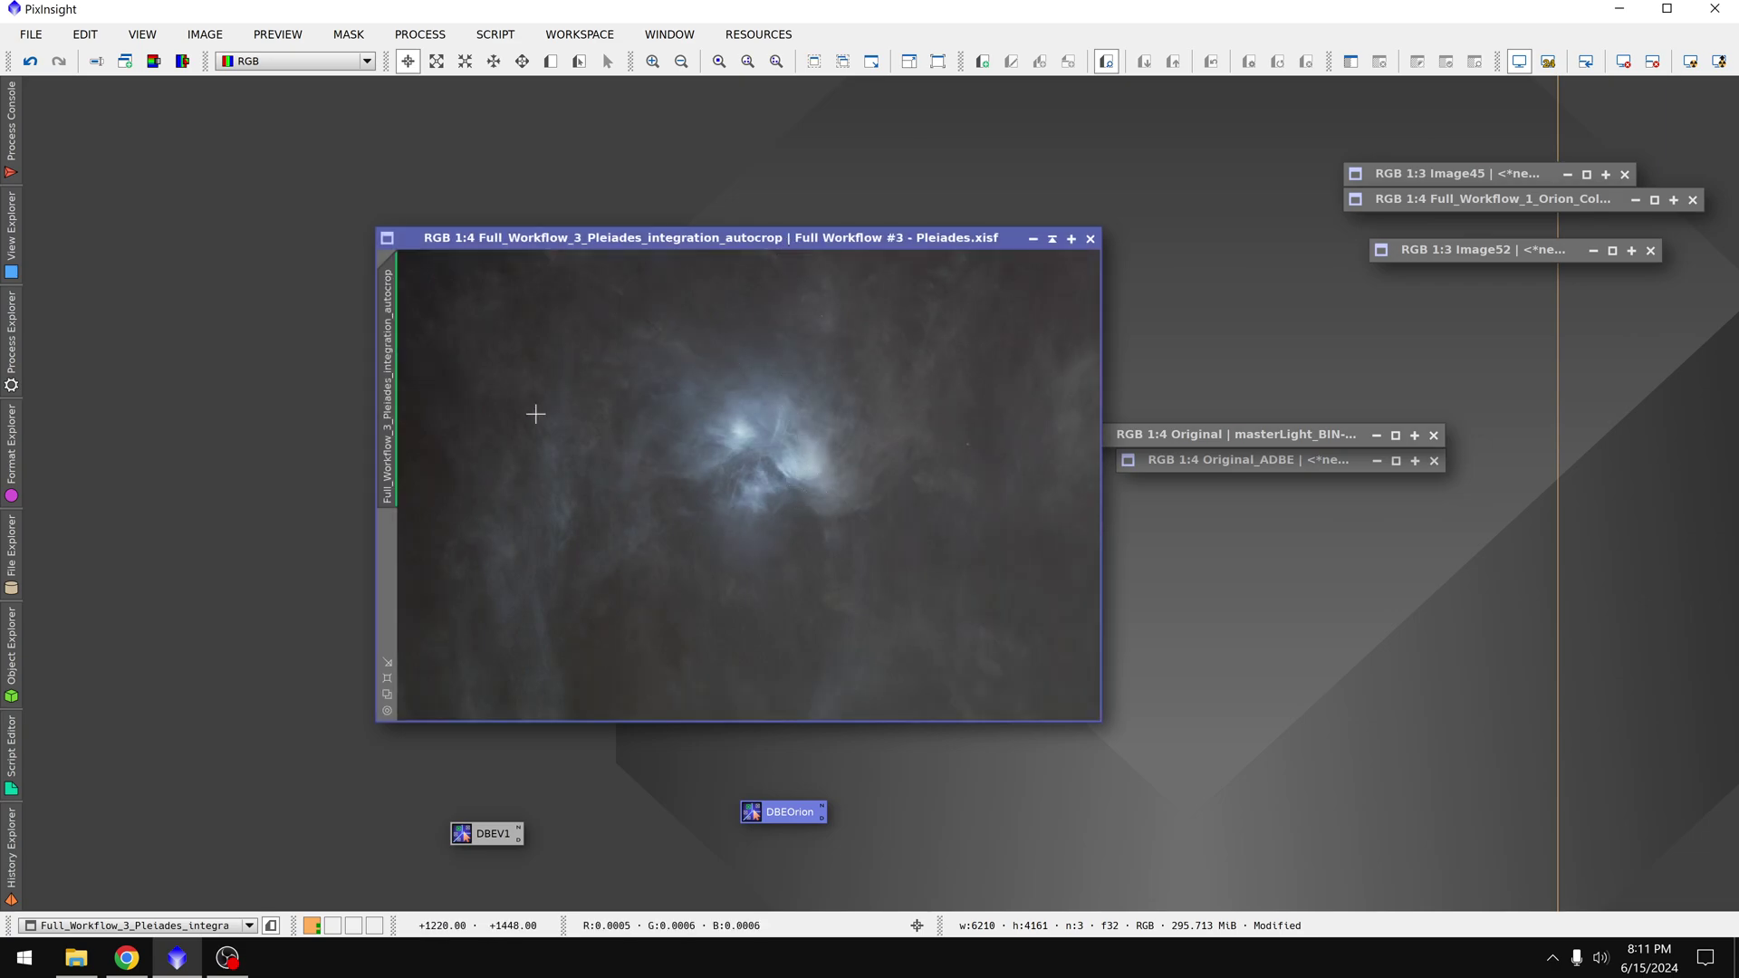
{"action": "left_click", "coordinate": [11, 336]}
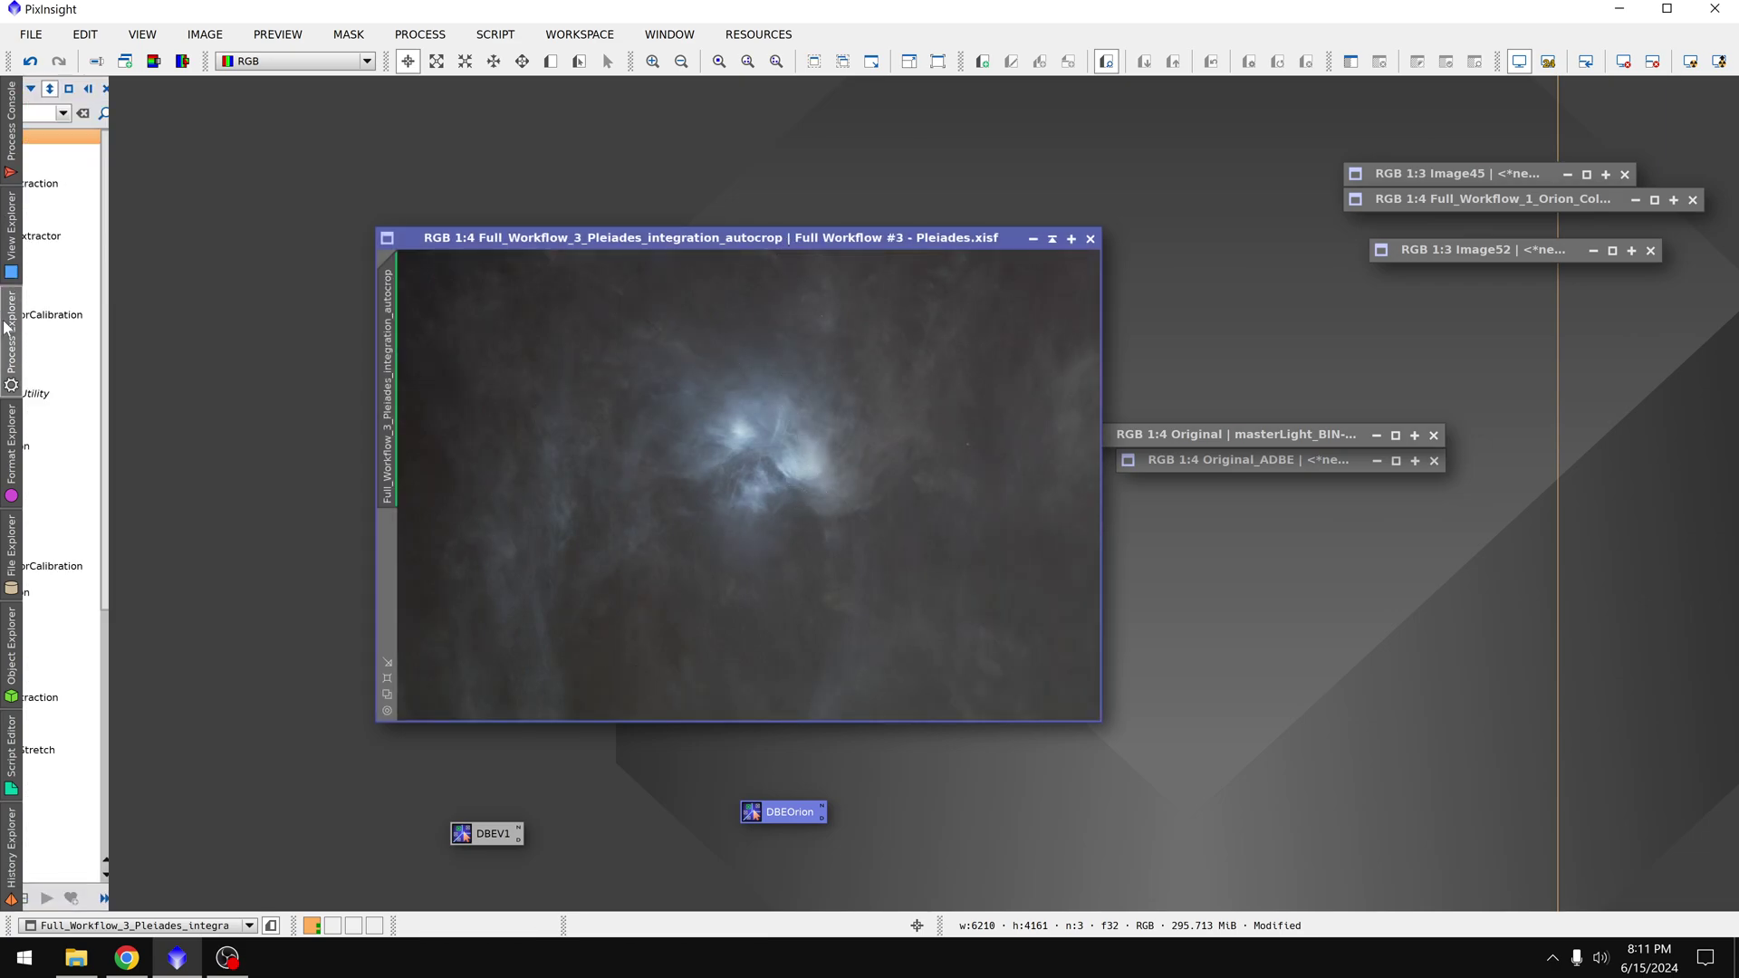
{"action": "double_click", "coordinate": [145, 214]}
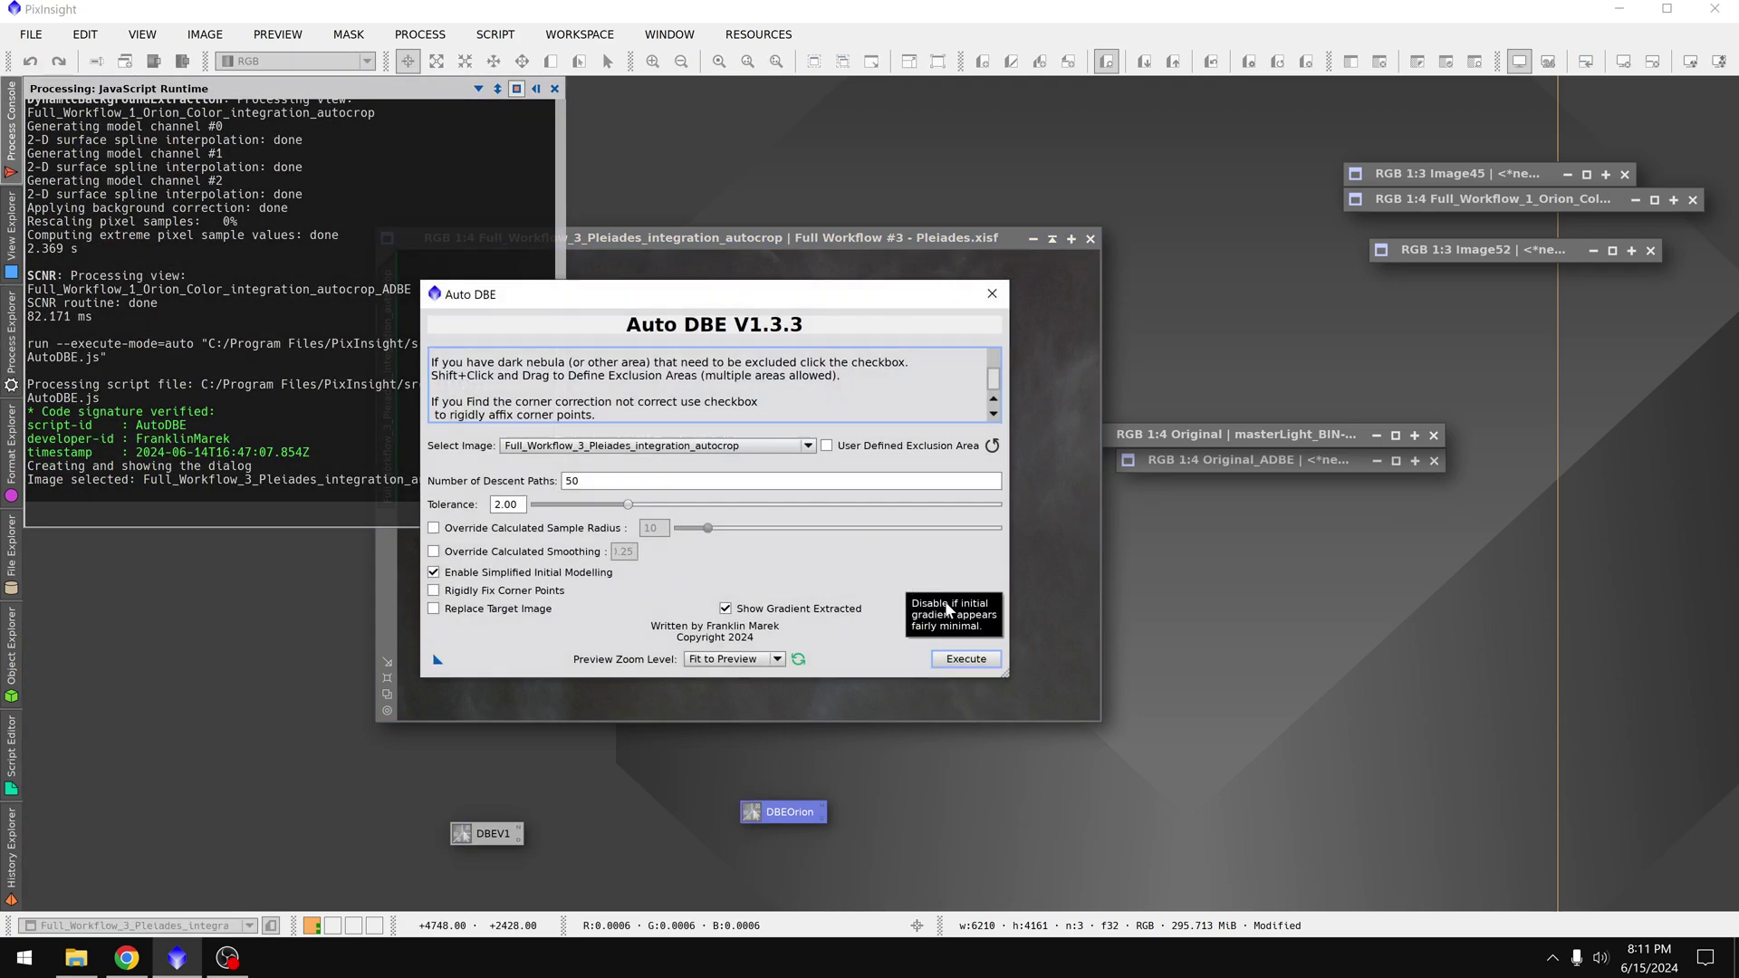
{"action": "left_click", "coordinate": [979, 661]}
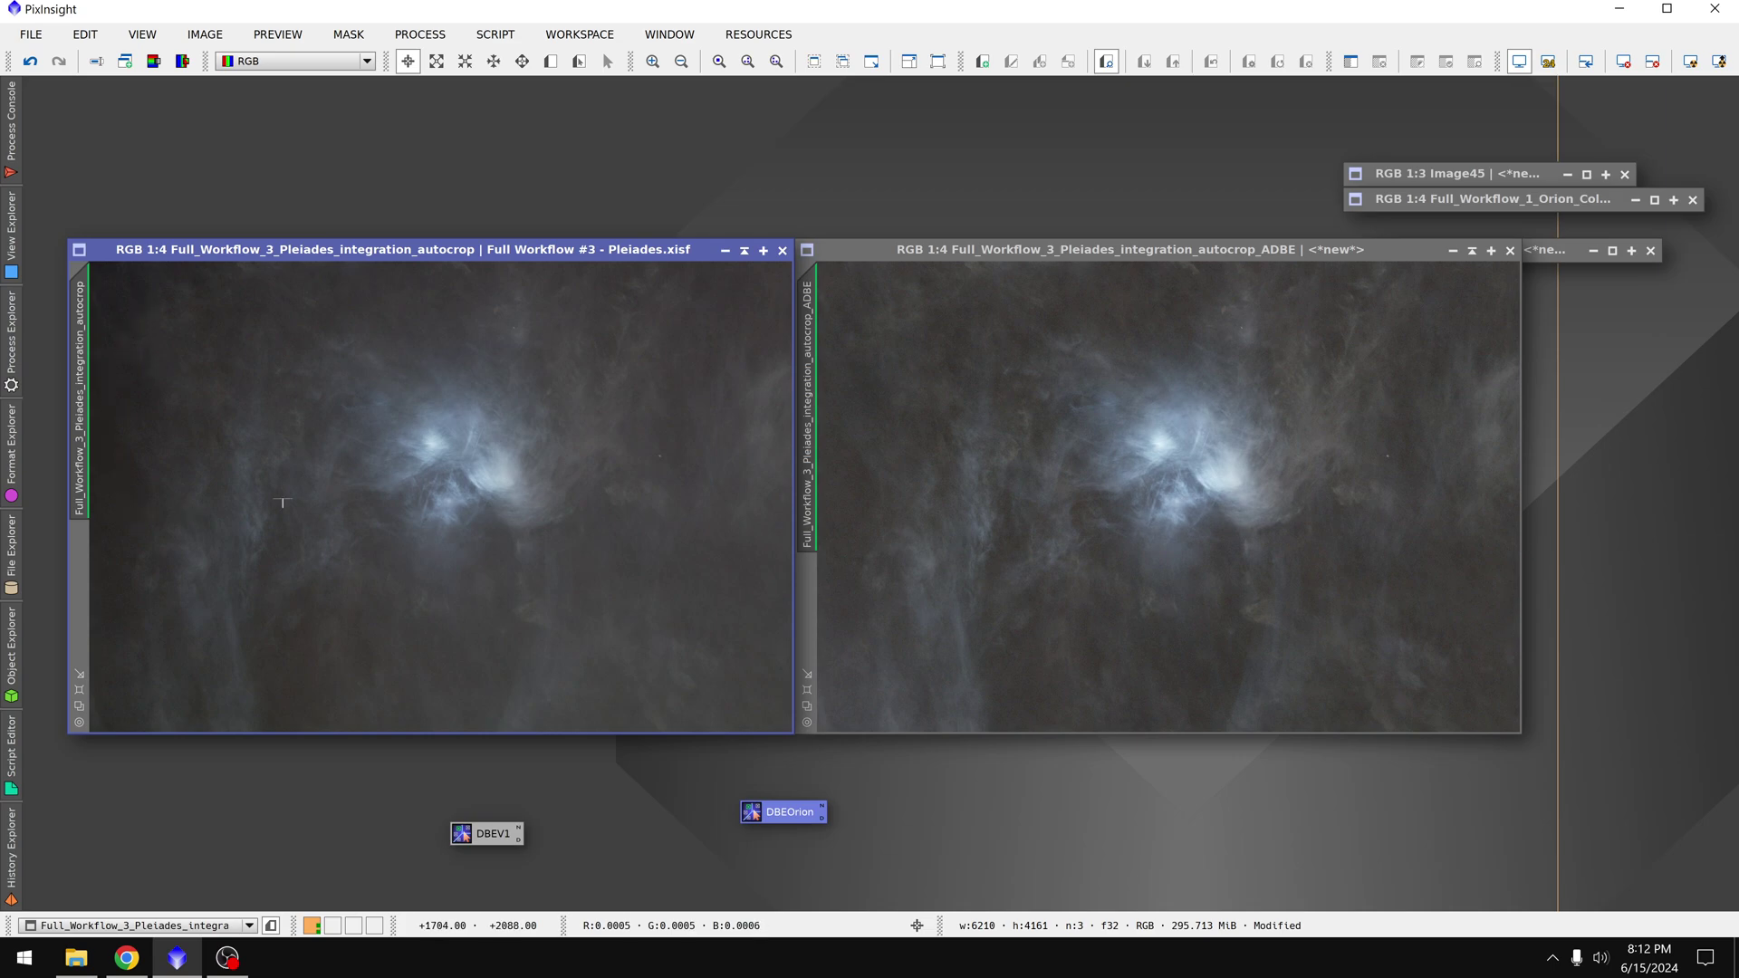
- Bring the Pleiades Auto DBE result window forward
{"action": "left_click", "coordinate": [1116, 265]}
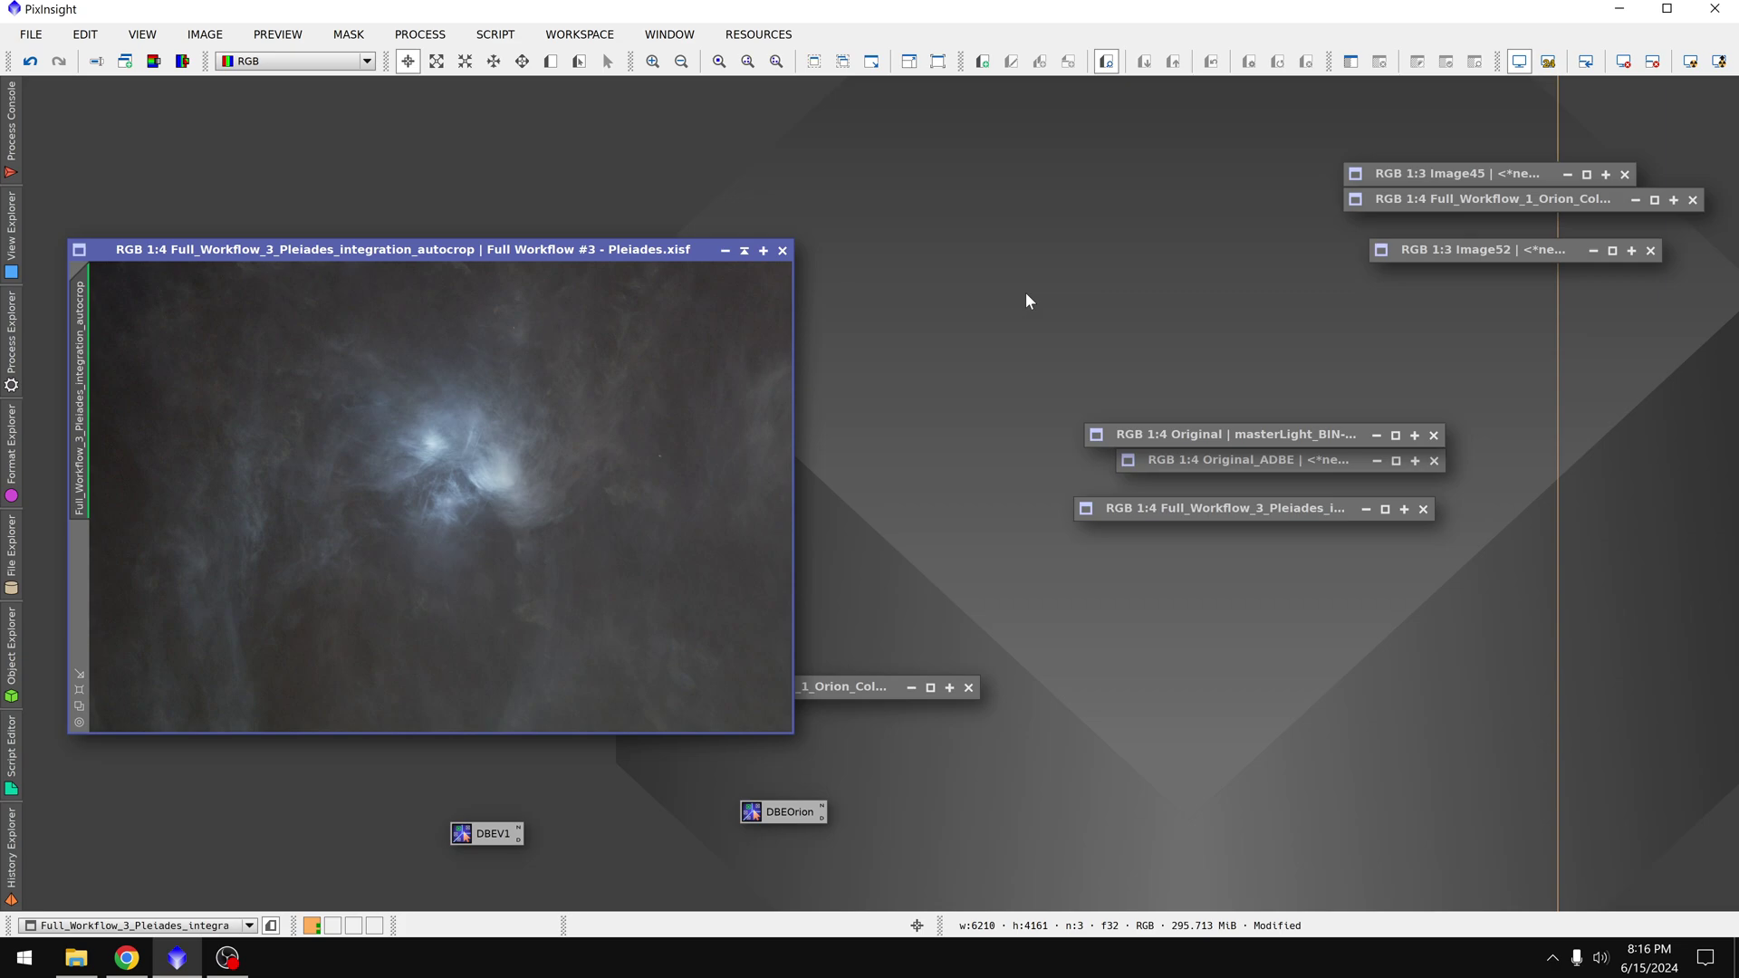
- Show the SCRIPT menu's SetiAstro submenu listing Automatic DBE
{"action": "left_click", "coordinate": [494, 33]}
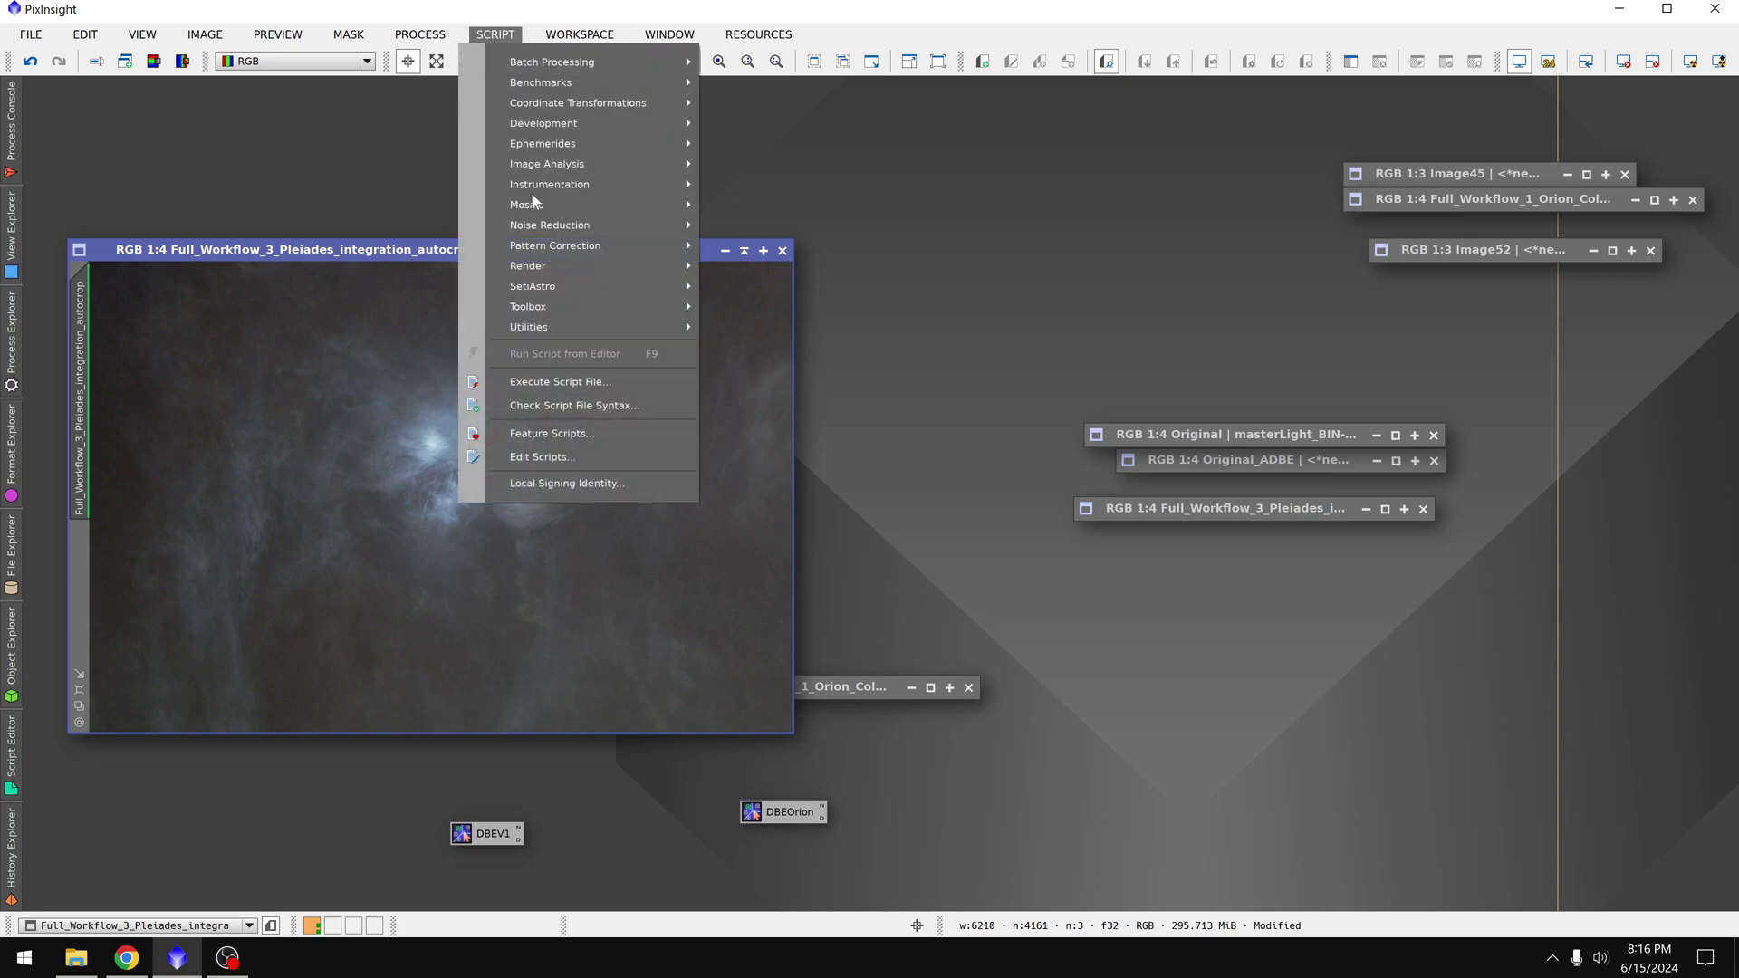
{"action": "mouse_move", "coordinate": [542, 285]}
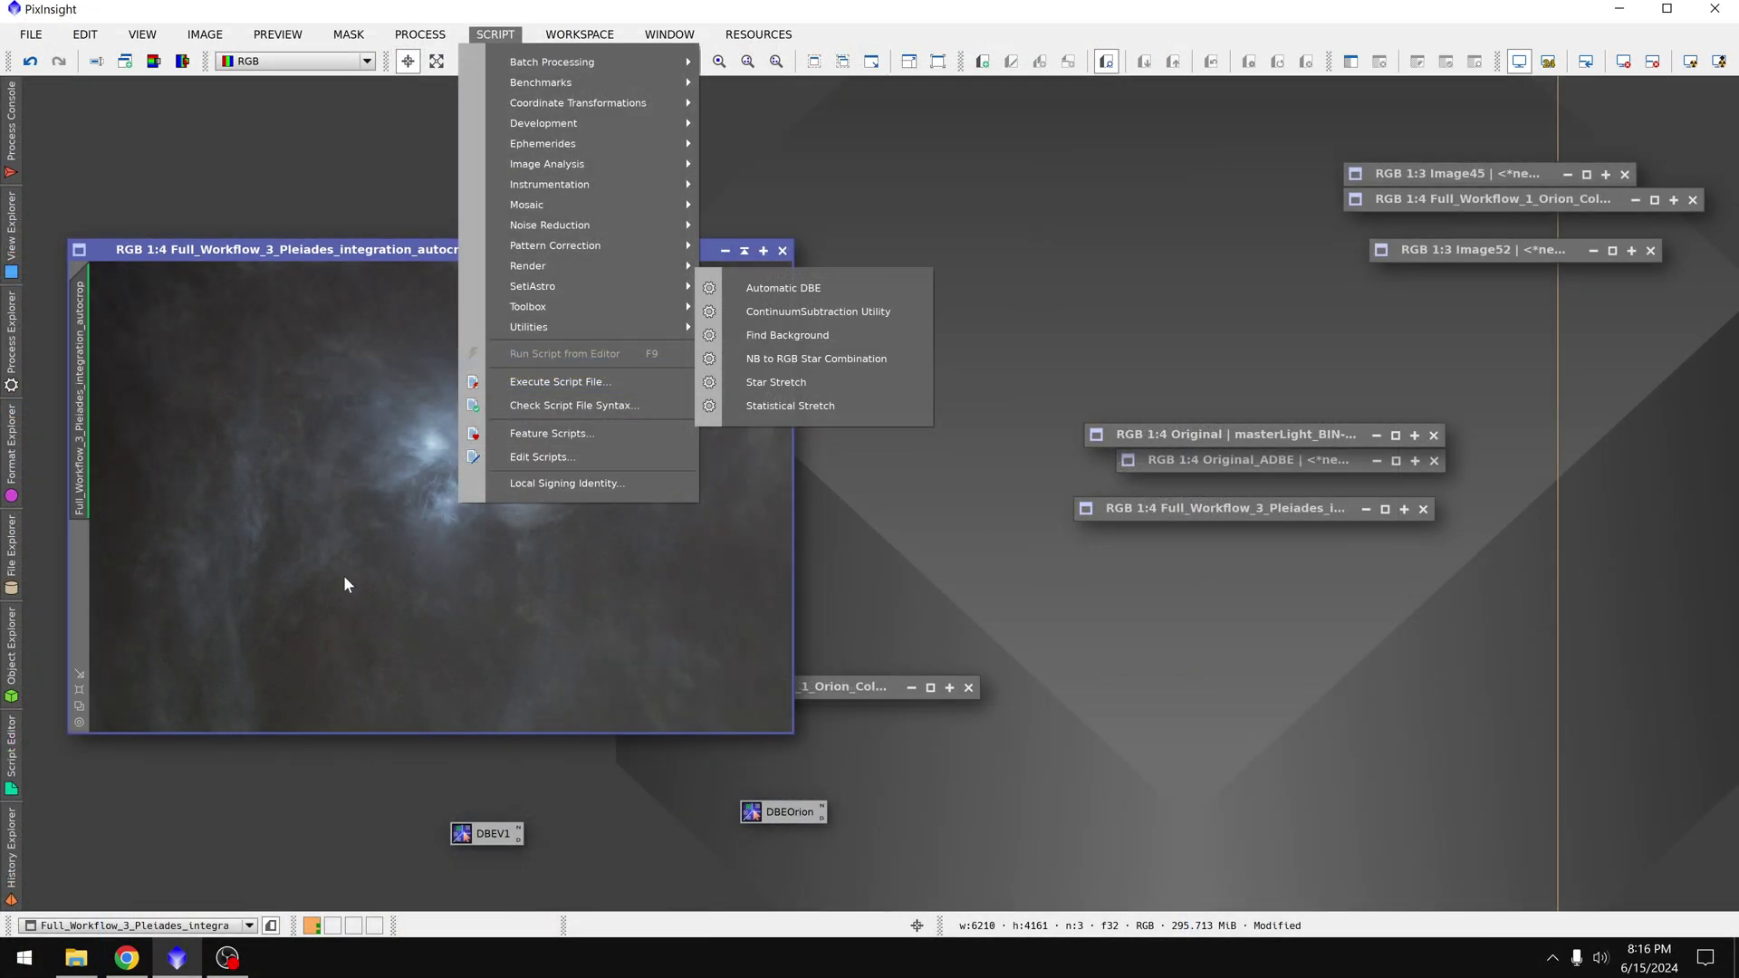
- Switch to the Seti Astro YouTube channel in Chrome and scroll through its Videos list
{"action": "left_click", "coordinate": [127, 958]}
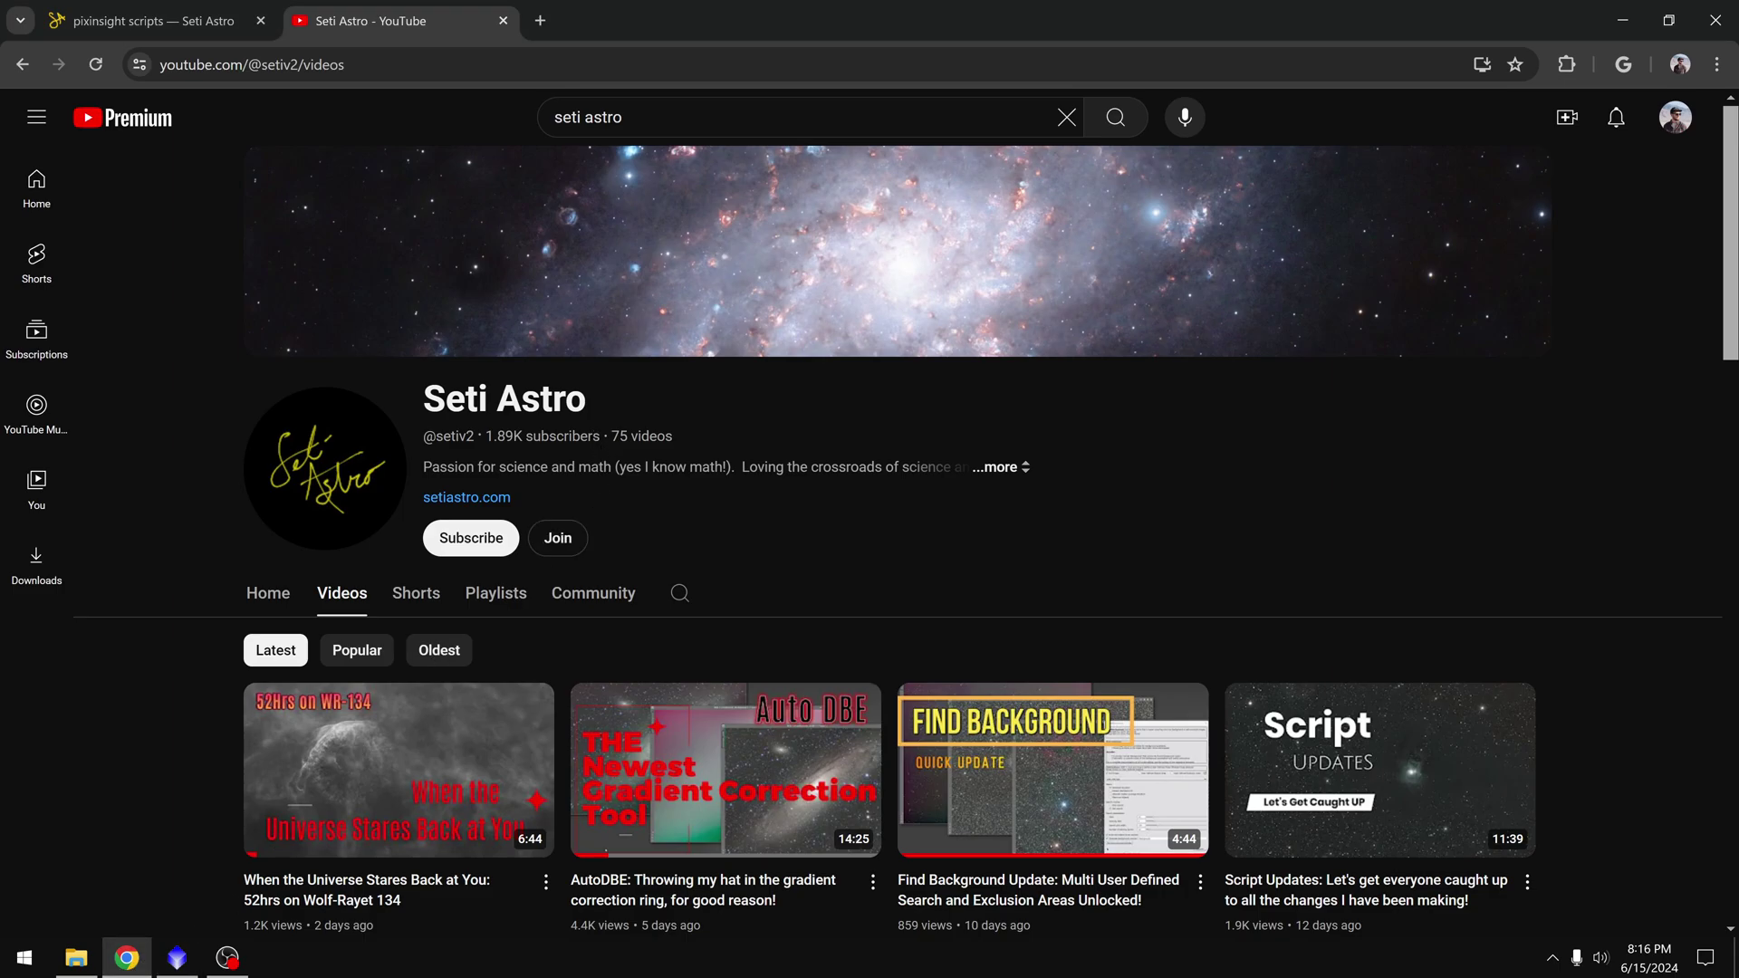
{"action": "scroll", "coordinate": [727, 485], "scroll_direction": "down", "scroll_amount": 3}
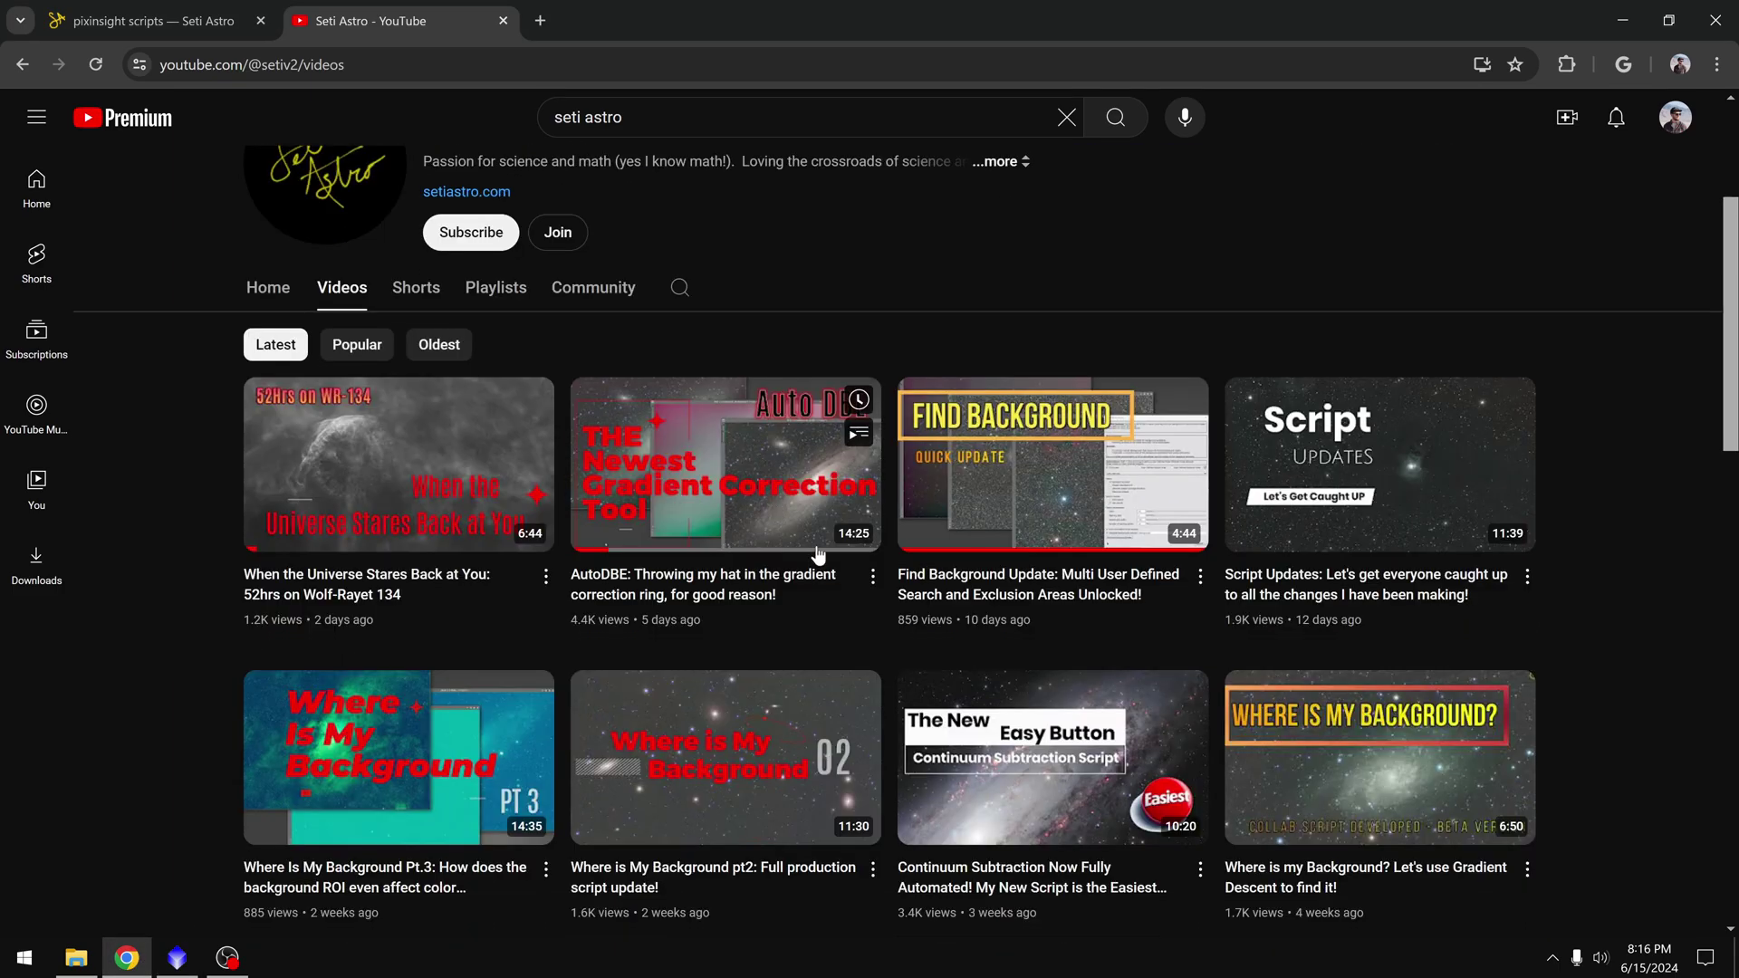
{"action": "scroll", "coordinate": [1005, 538], "scroll_direction": "up", "scroll_amount": 3}
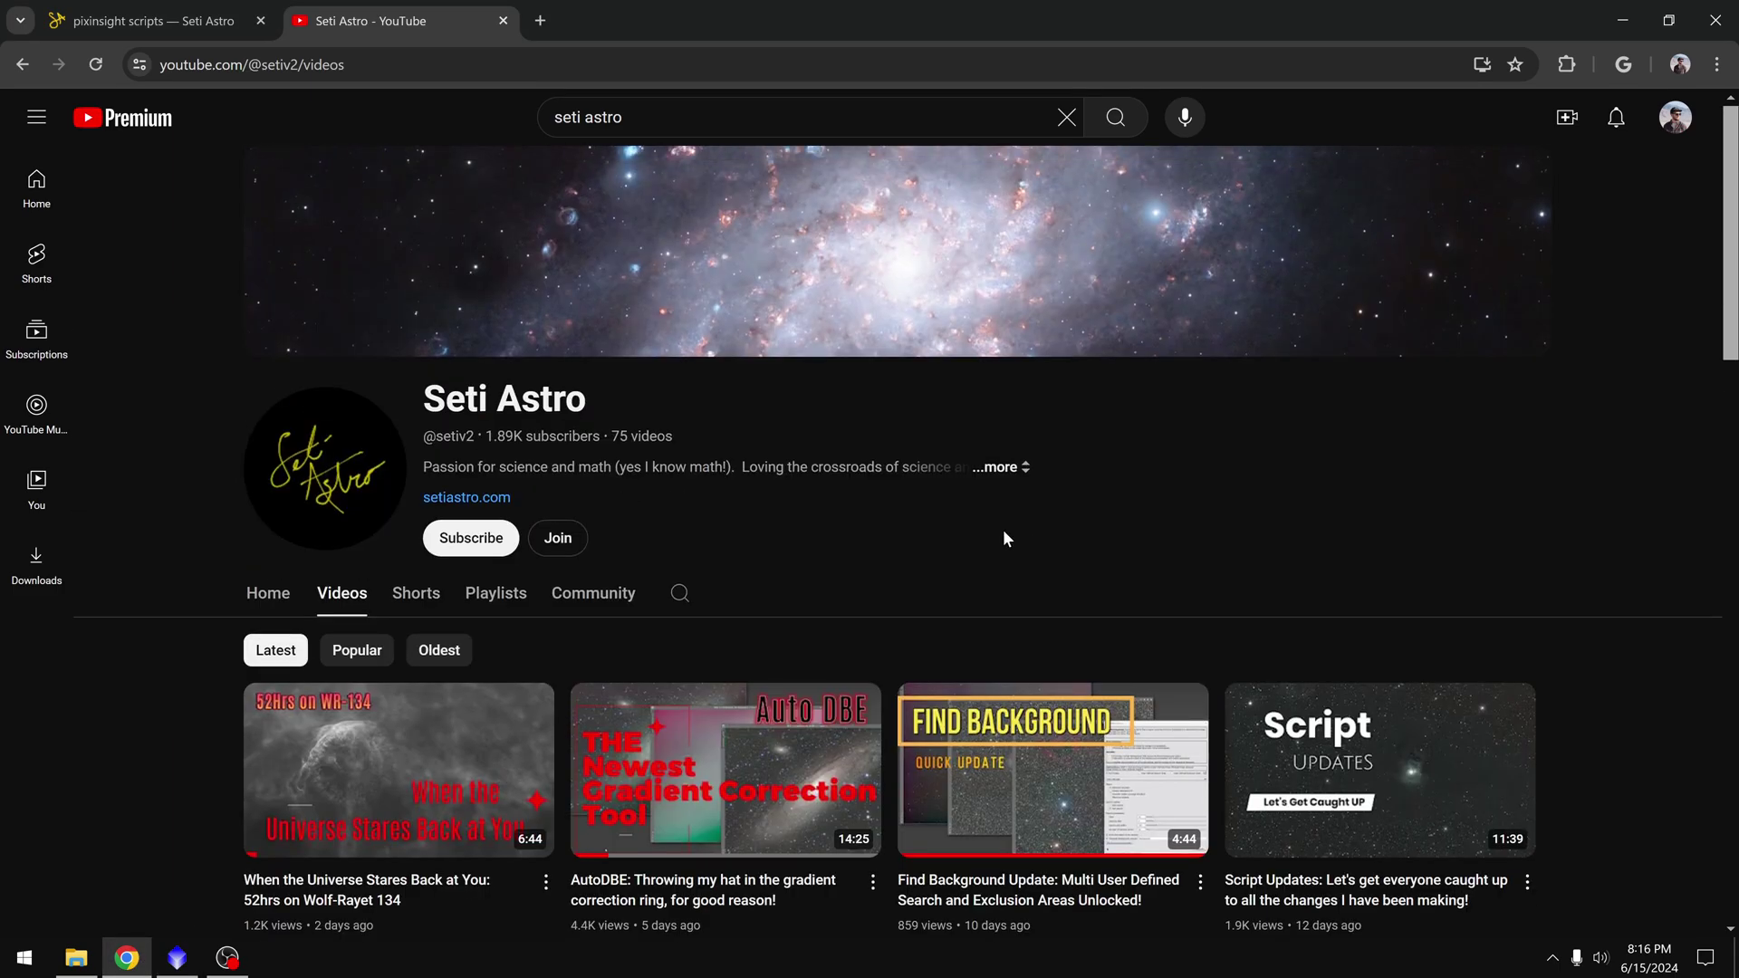